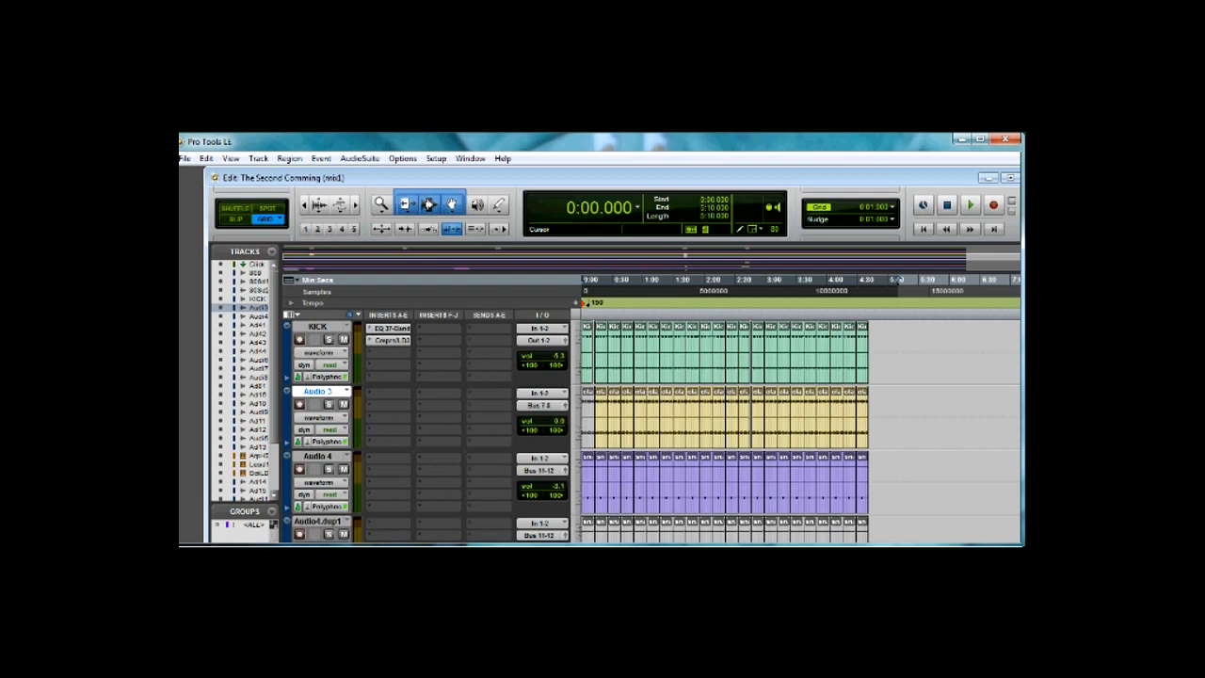
scroll(724, 424, "up", 3)
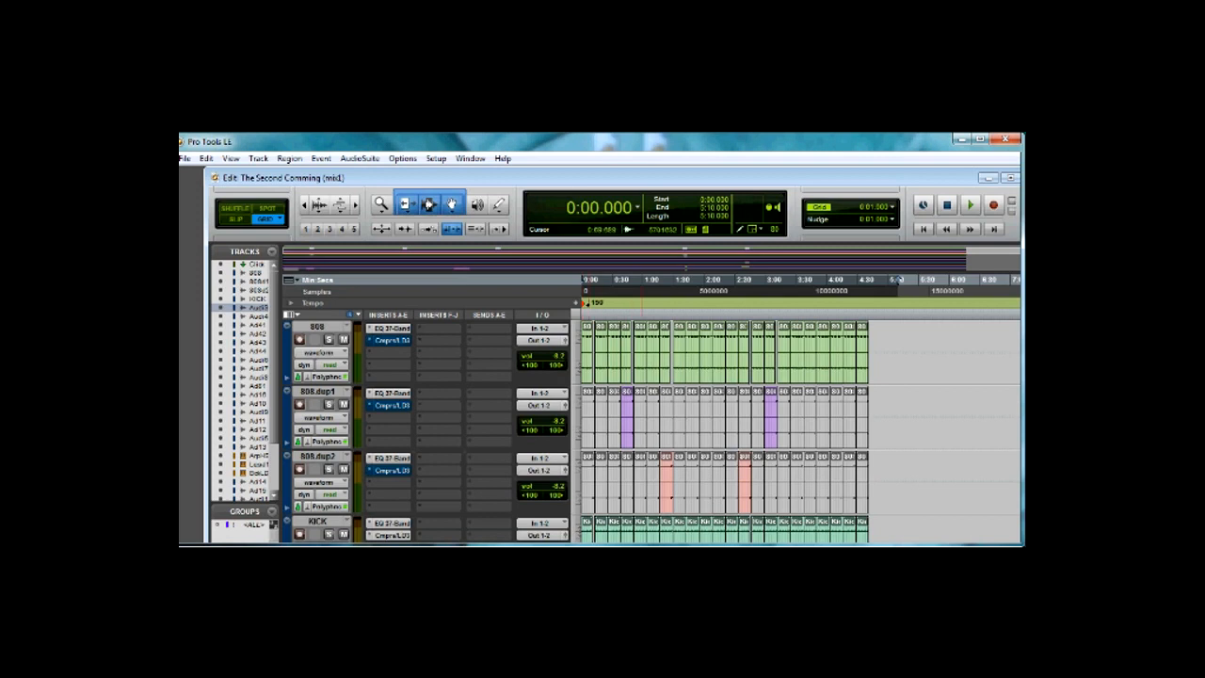
scroll(899, 278, "down", 2)
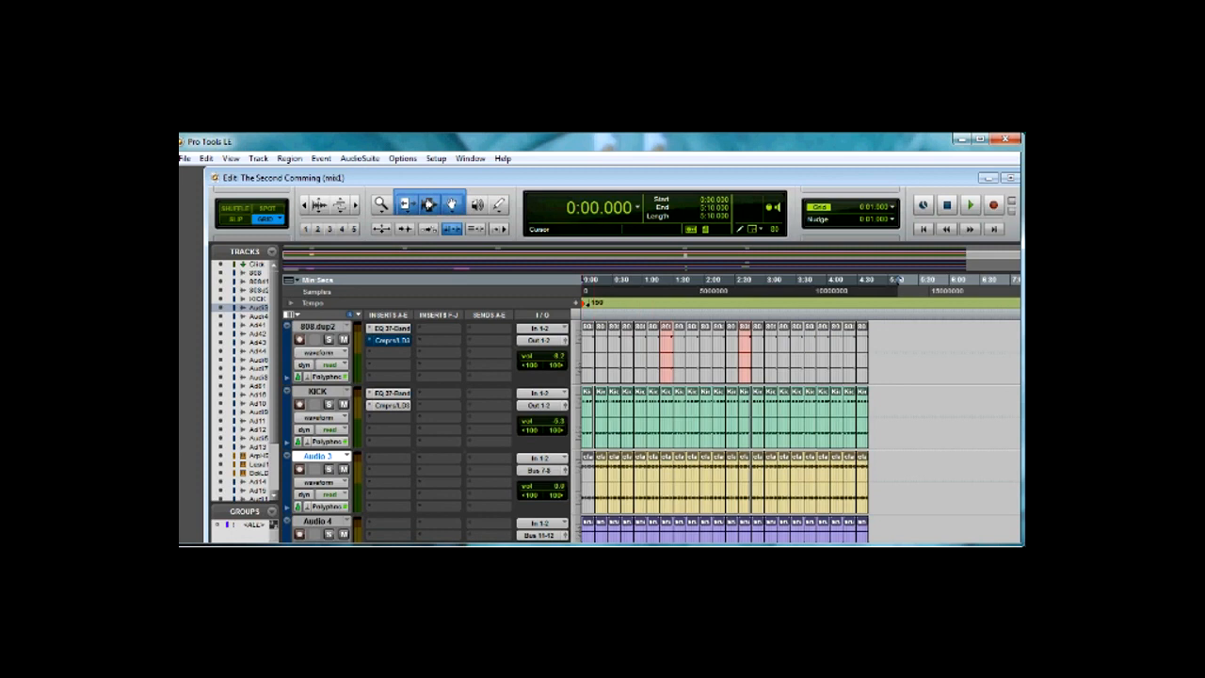
scroll(899, 279, "down", 1)
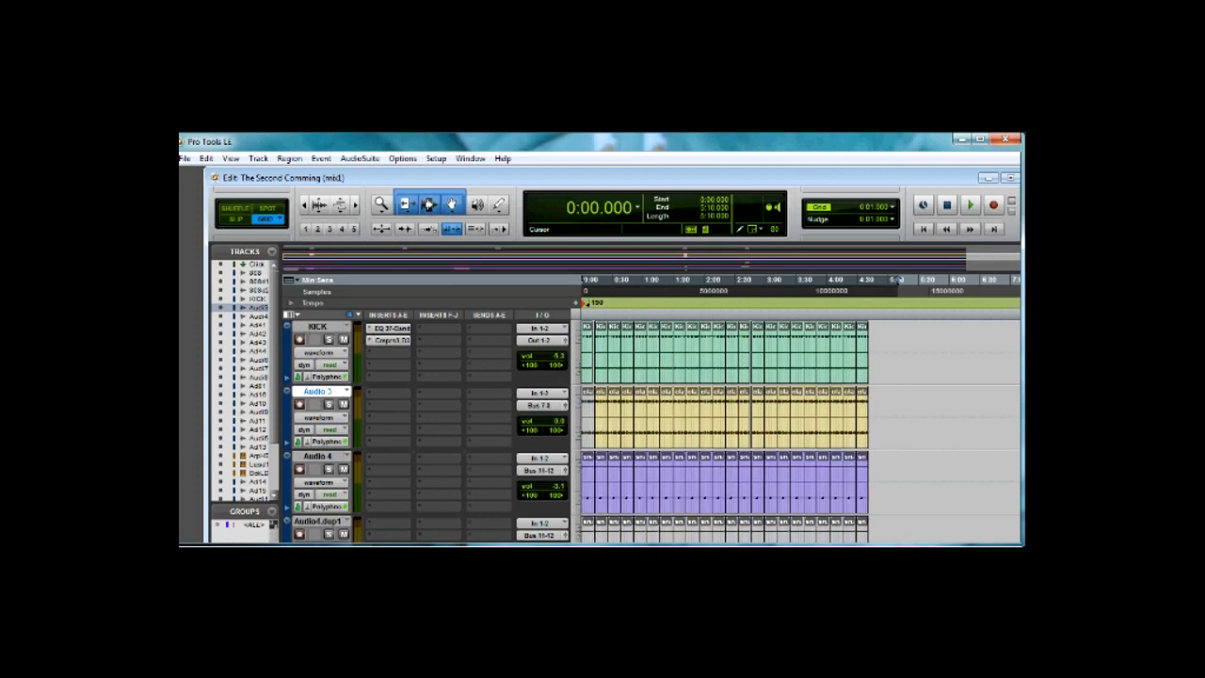
scroll(899, 279, "down", 3)
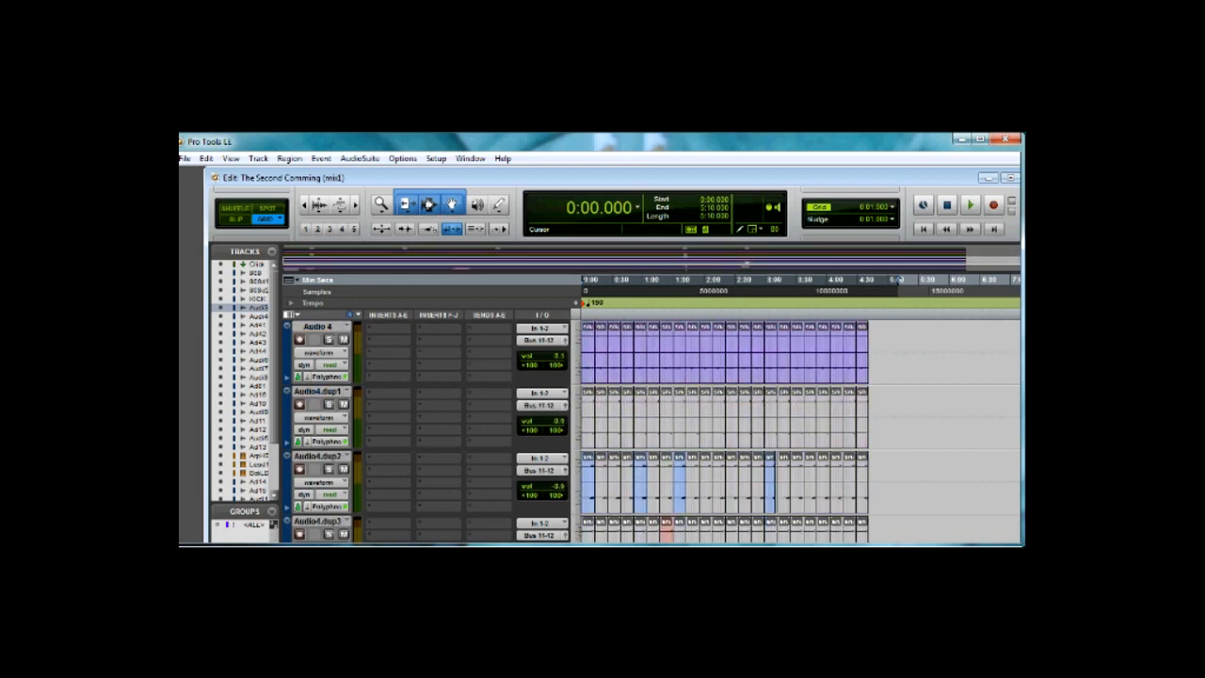
scroll(899, 278, "down", 2)
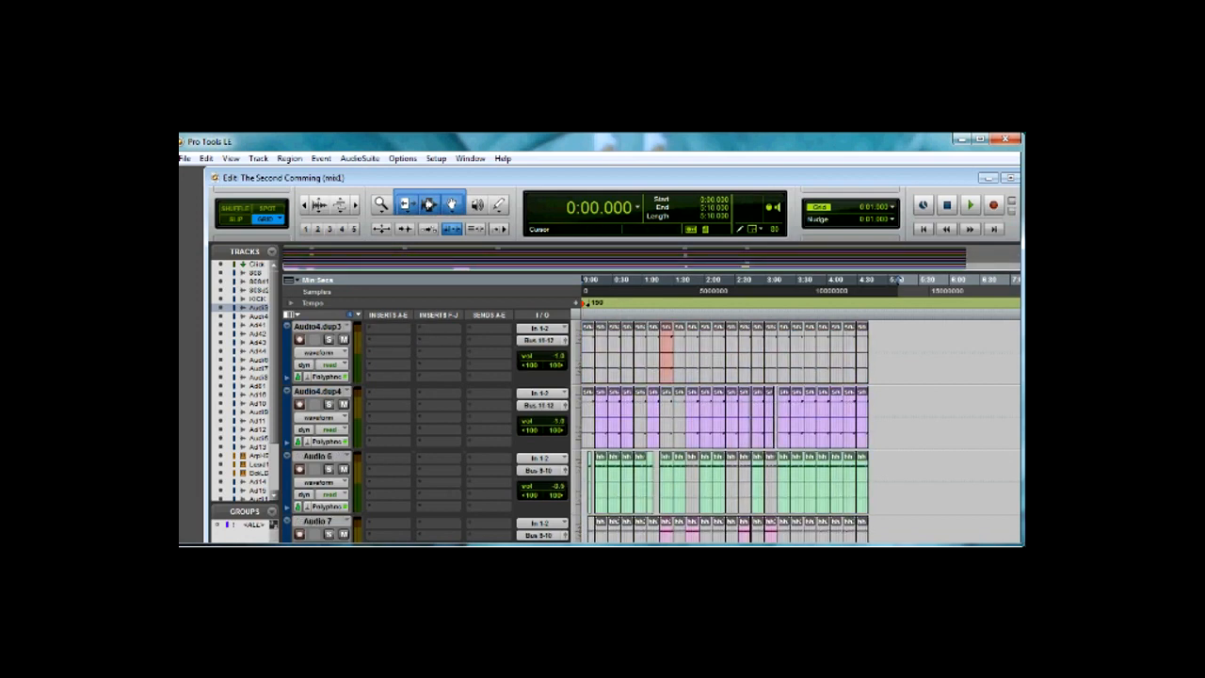
scroll(899, 279, "up", 3)
scroll(899, 279, "up", 3)
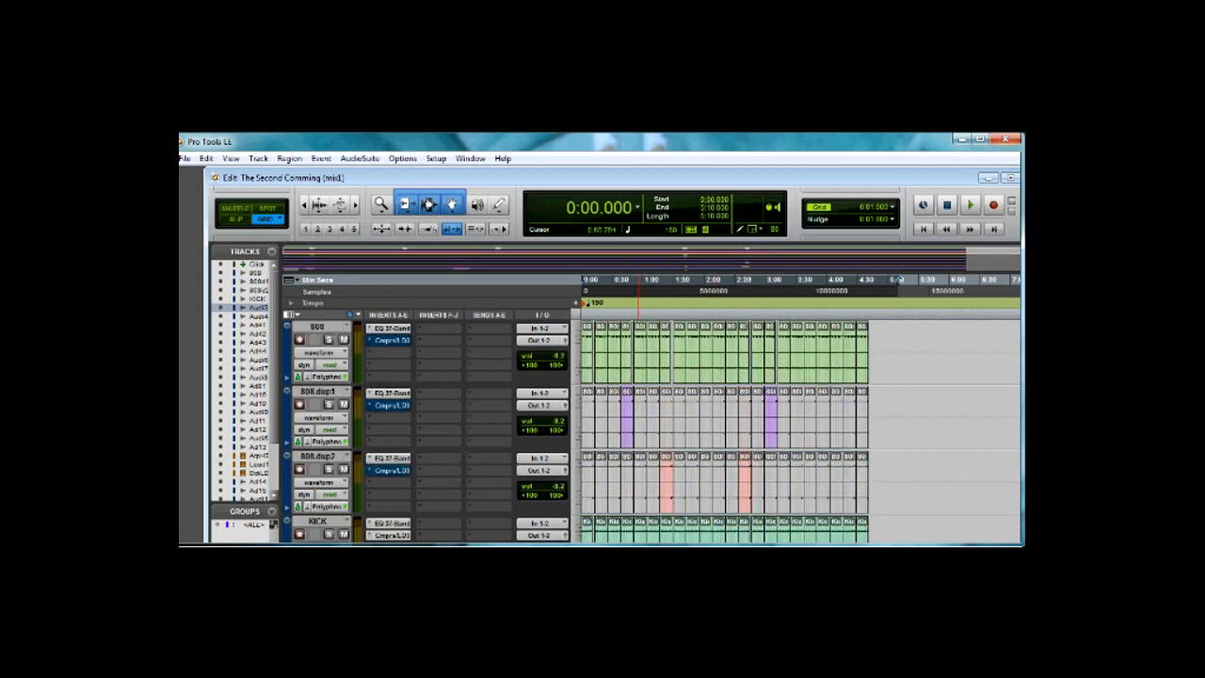
- Start playback of the beat session from the beginning
key("space")
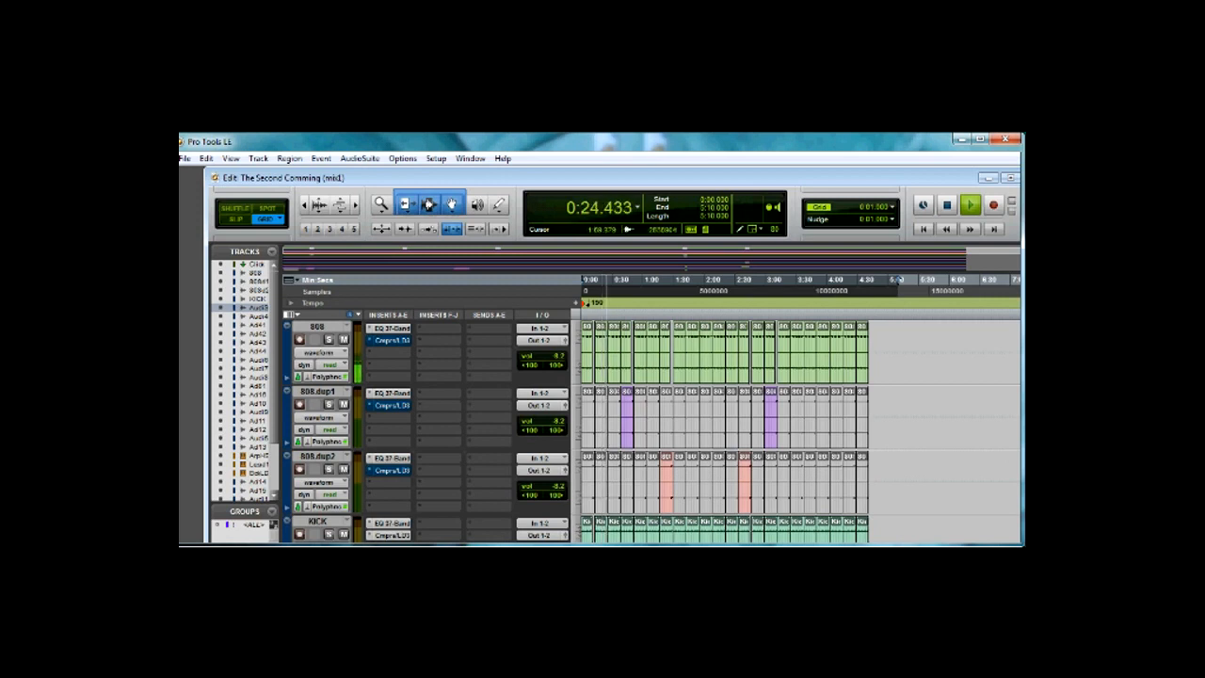
- Stop playback and return the session to zero
key("space")
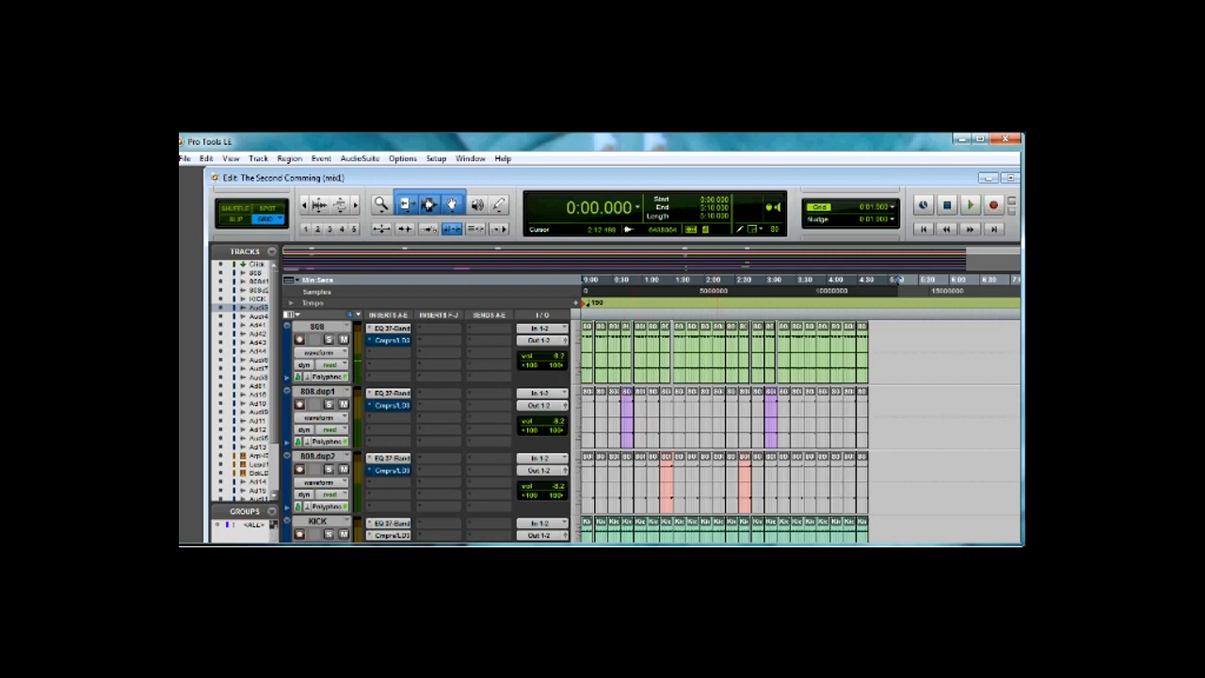
scroll(725, 424, "down", 6)
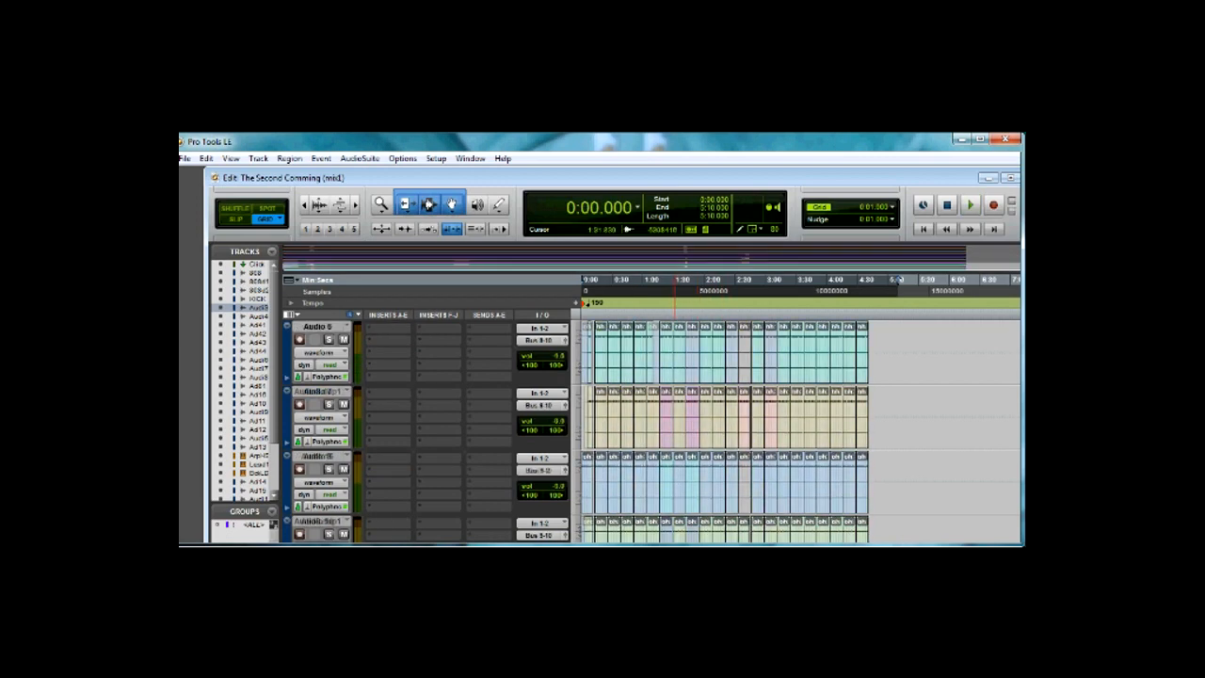
scroll(725, 423, "down", 3)
scroll(725, 424, "down", 3)
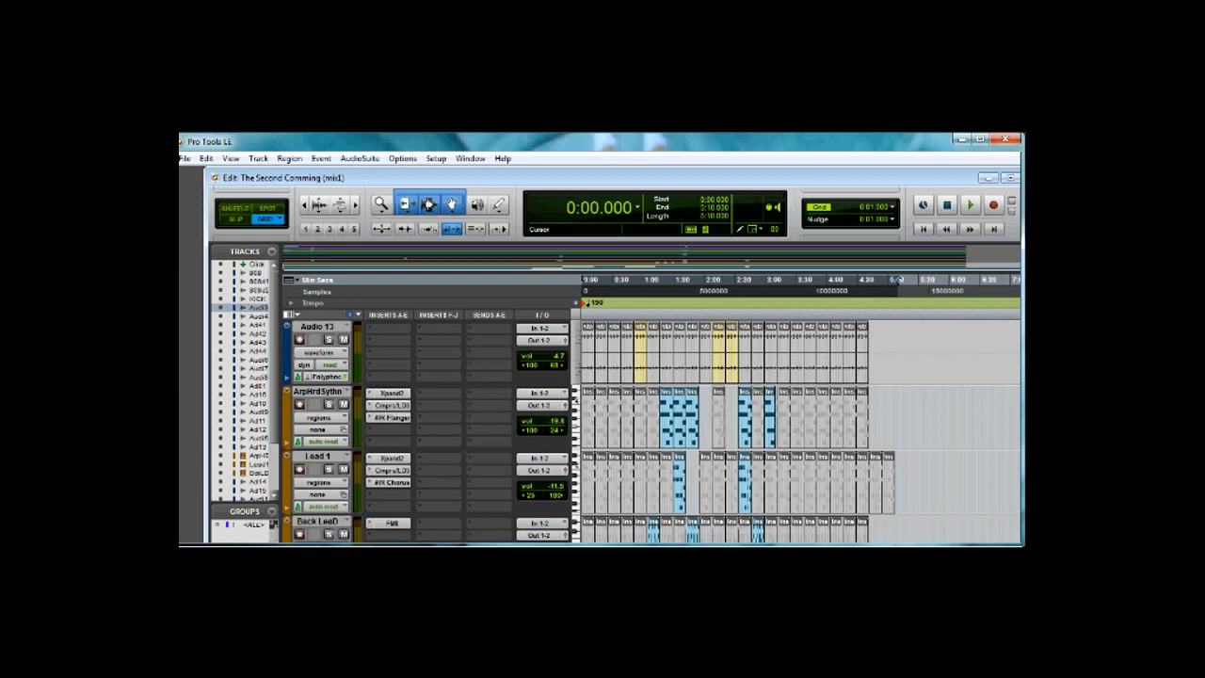
scroll(725, 423, "down", 3)
scroll(725, 424, "down", 3)
scroll(725, 424, "down", 3)
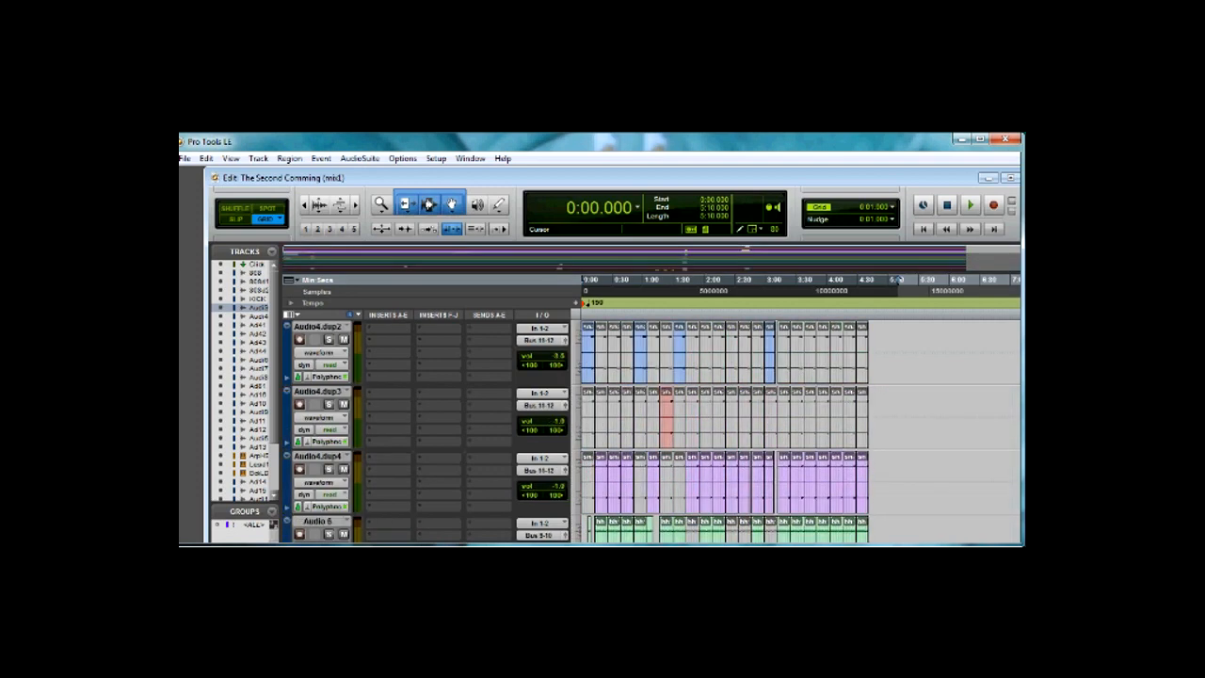
scroll(725, 424, "up", 5)
scroll(725, 423, "up", 5)
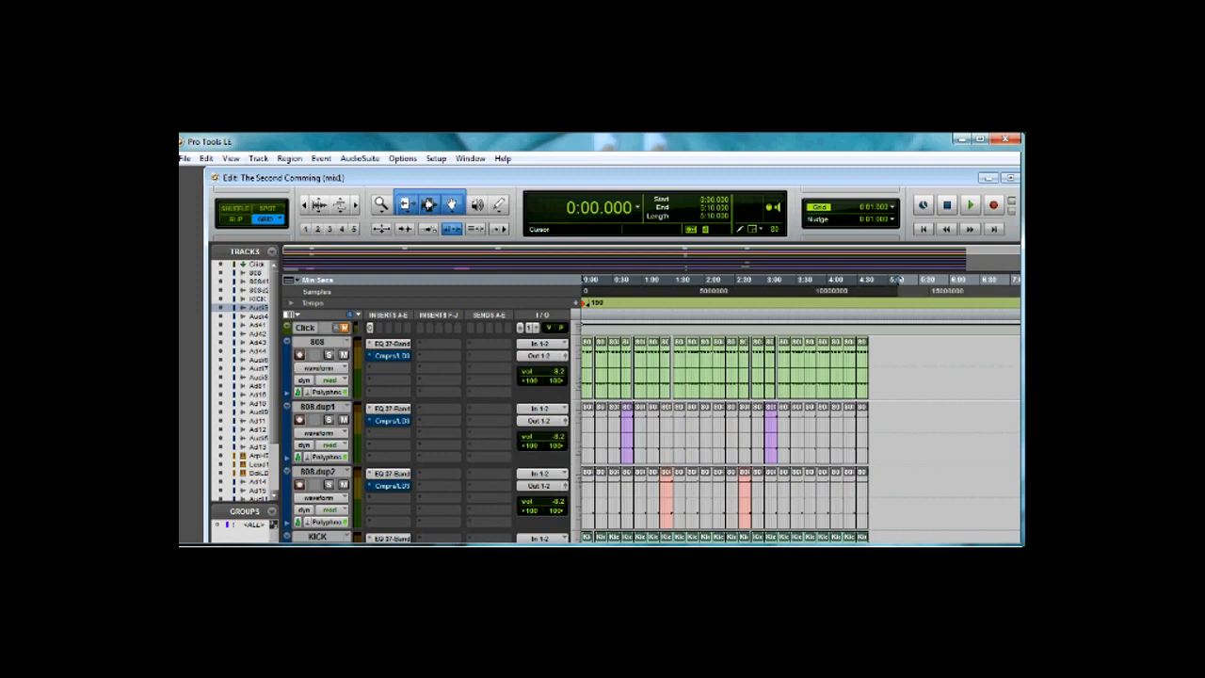
- Bring up the Track menu after reviewing the synth and duplicate tracks
left_click(258, 159)
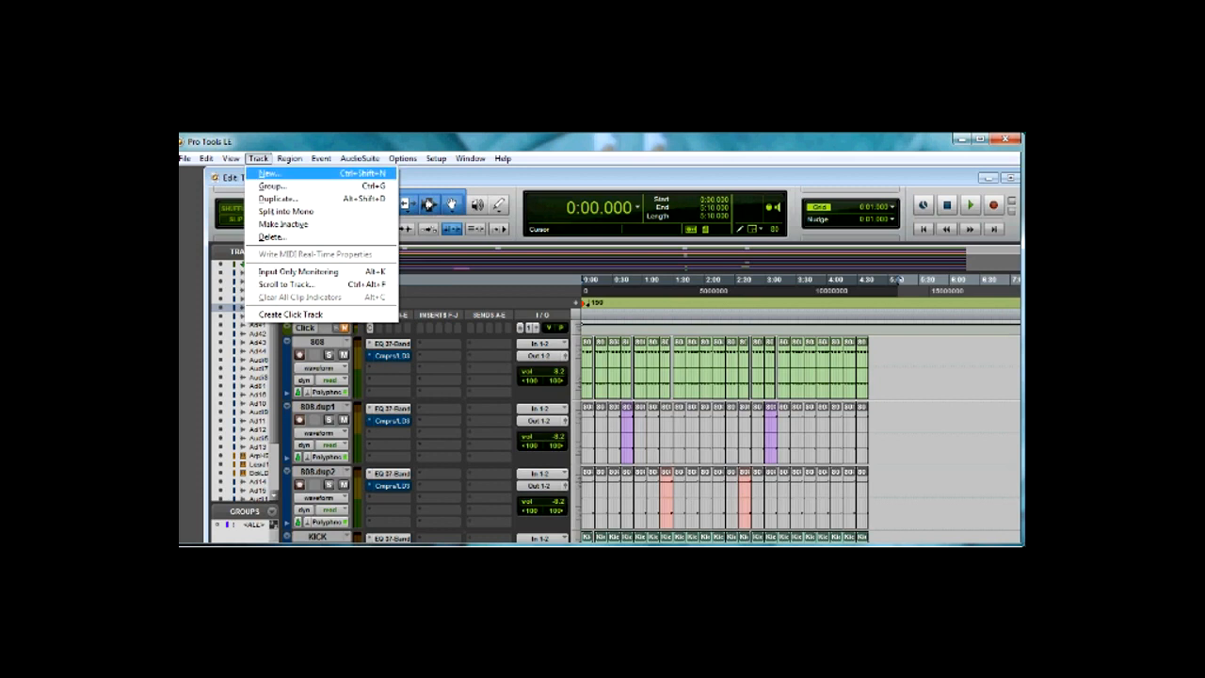
- Create a new stereo Aux Input track, Aux 1, via Track > New
left_click(268, 173)
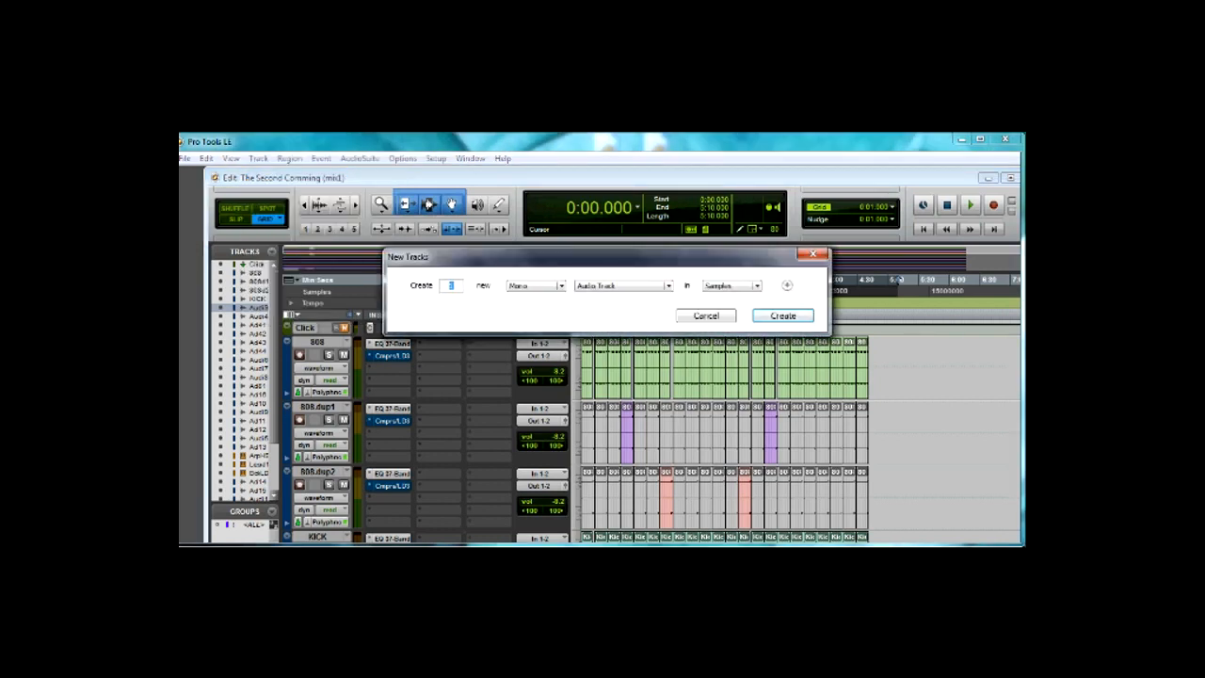
left_click(537, 285)
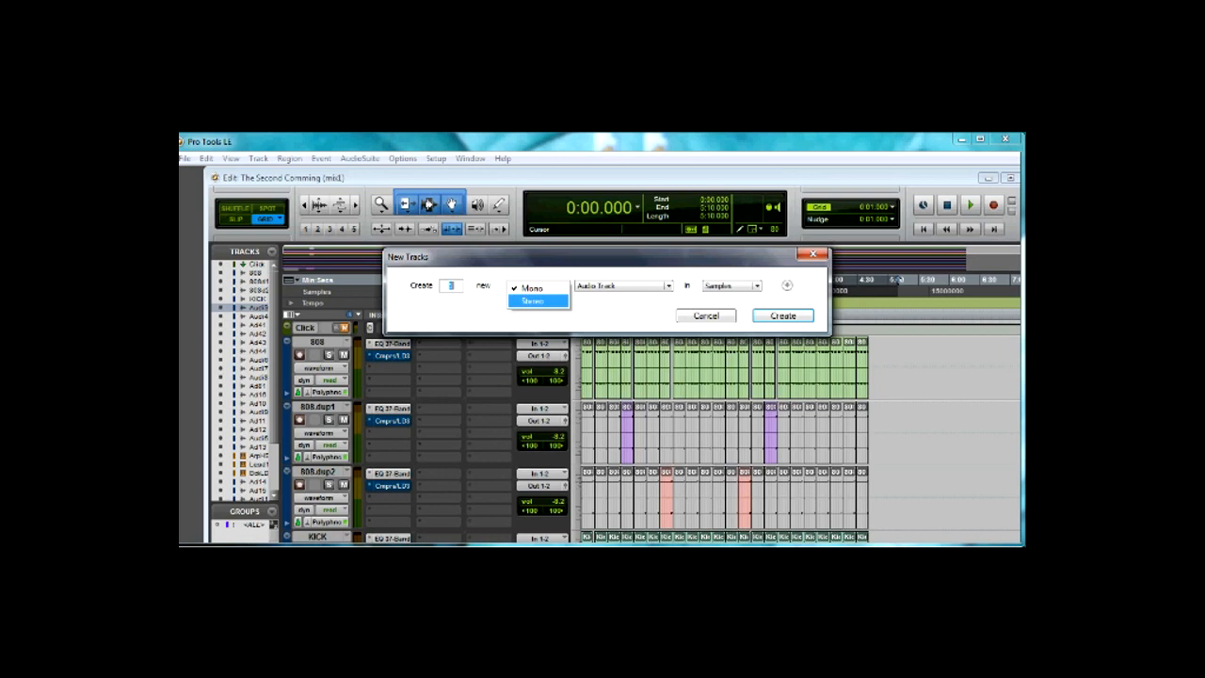
left_click(536, 300)
left_click(621, 285)
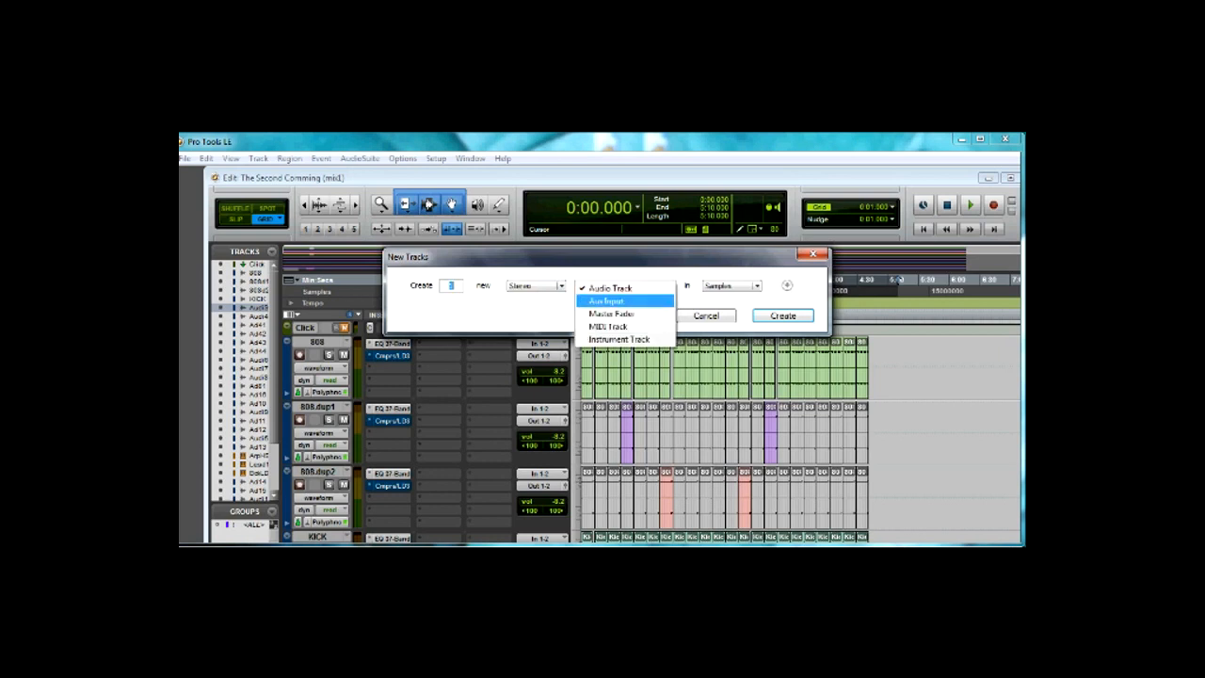
left_click(624, 300)
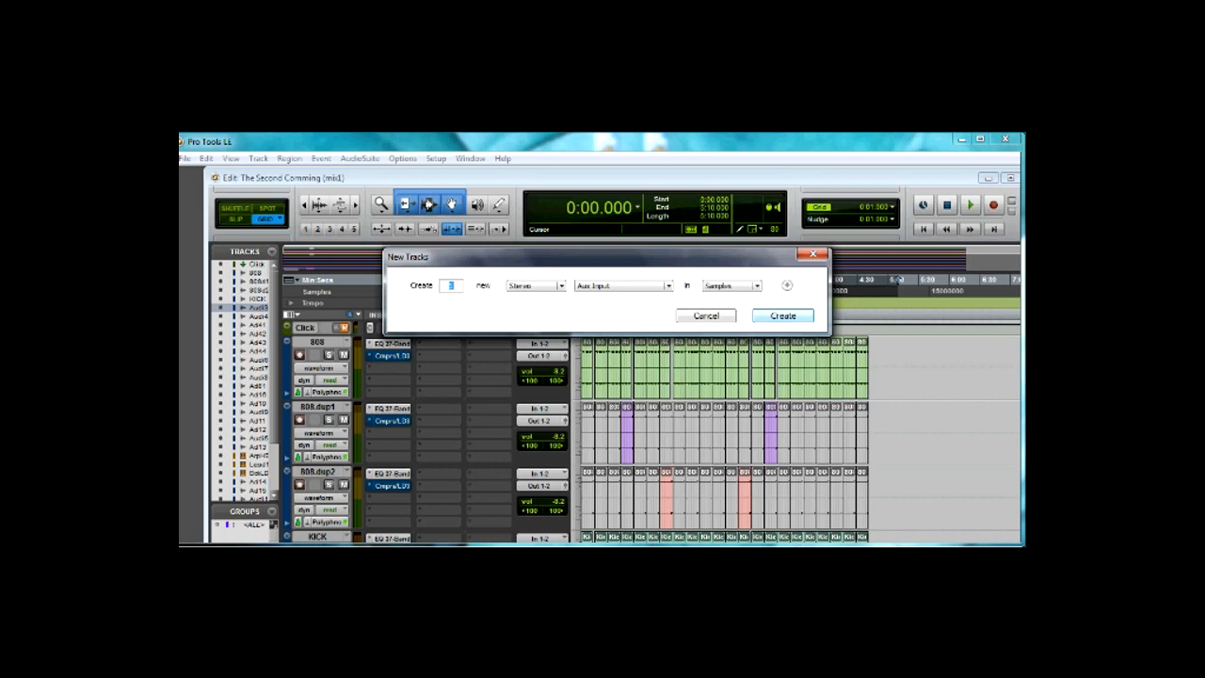
key("Return")
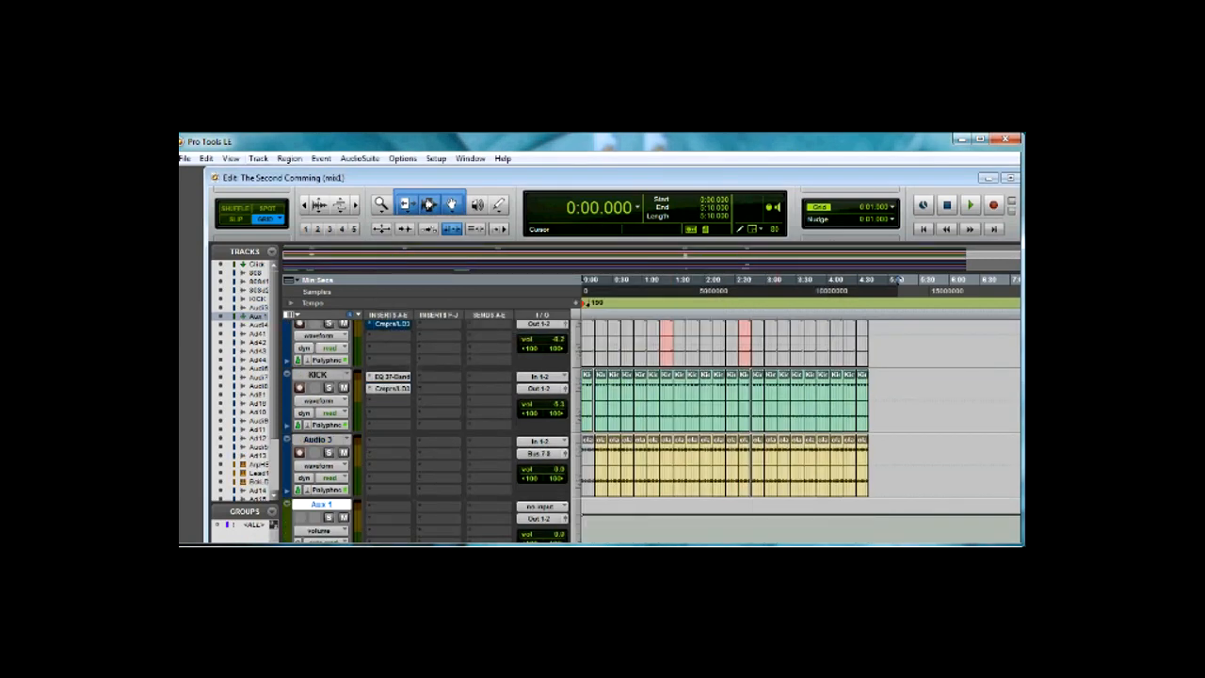
- Move Aux 1 below 808.dup2 and set up its EQ 3 7-band insert
left_click_drag(320, 504, 320, 367)
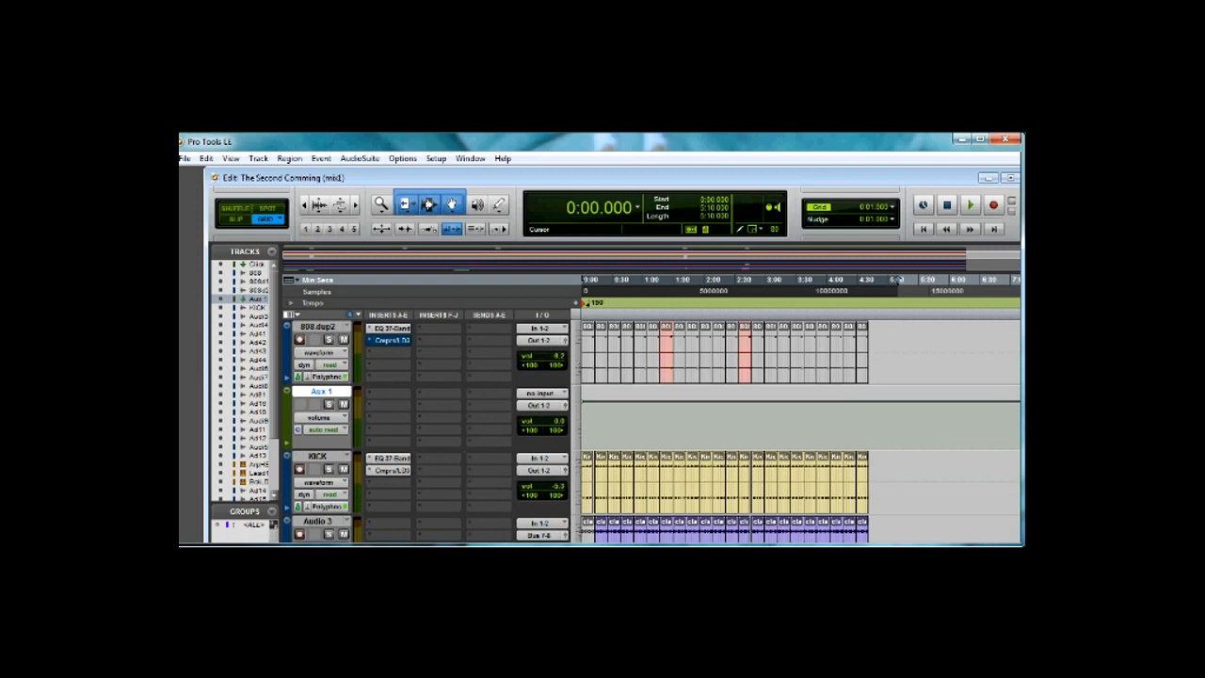
scroll(659, 396, "up", 3)
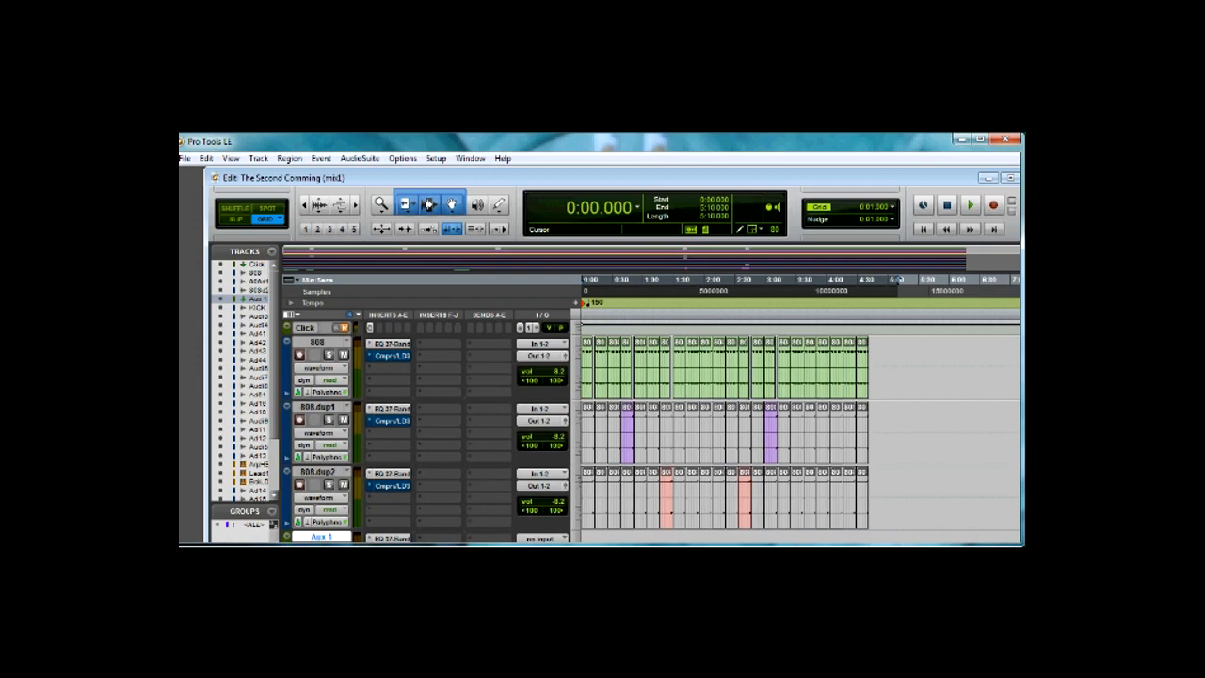
scroll(706, 424, "down", 2)
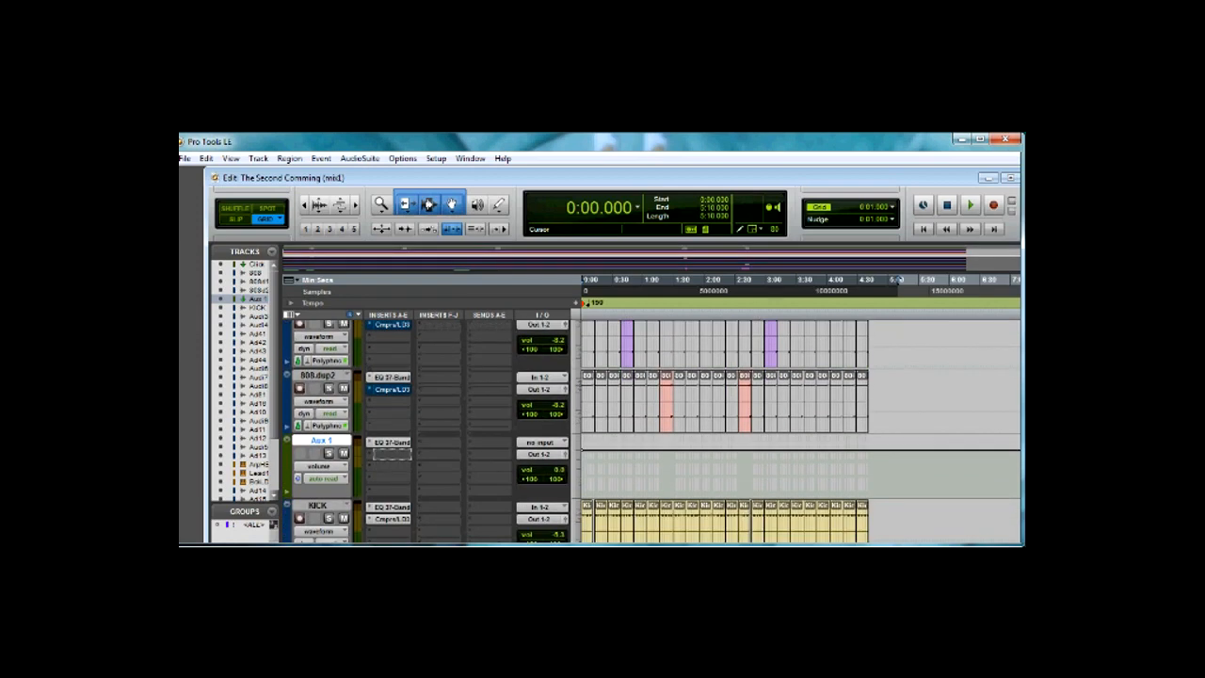
left_click(391, 454)
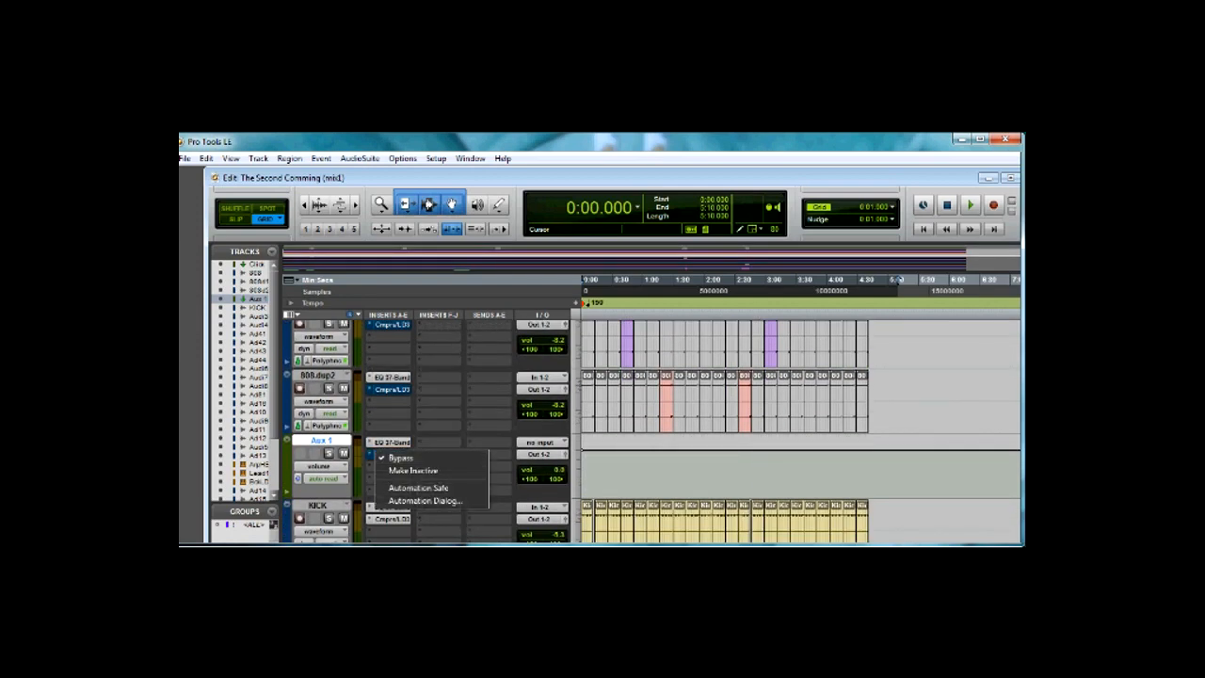
left_click(390, 403)
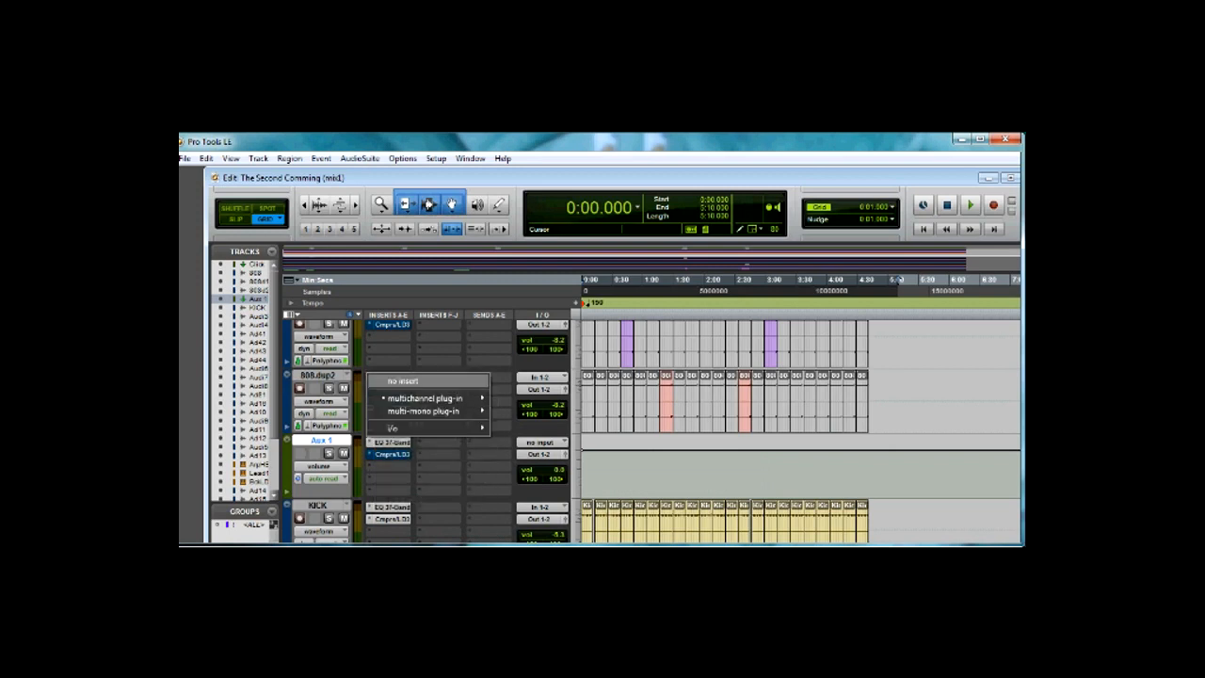
scroll(706, 424, "up", 1)
scroll(706, 424, "up", 2)
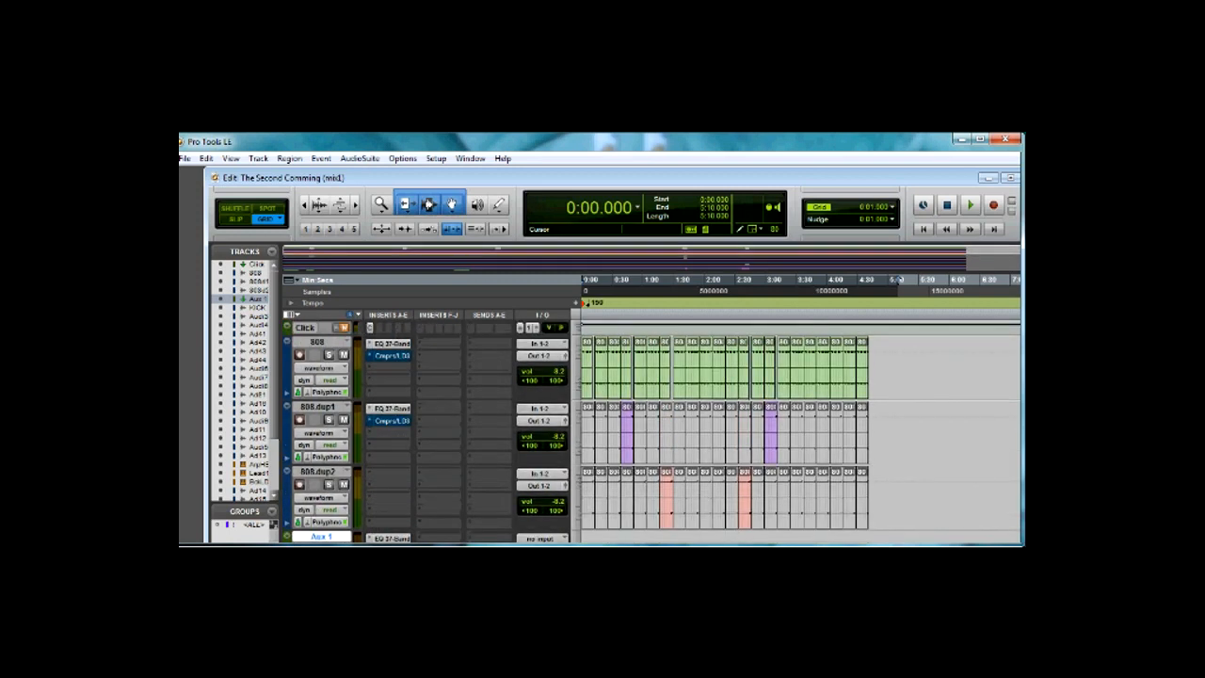
- Remove the EQ inserts from 808.dup1 and 808, and feed Aux 1's input from Bus 13-14
left_click(391, 408)
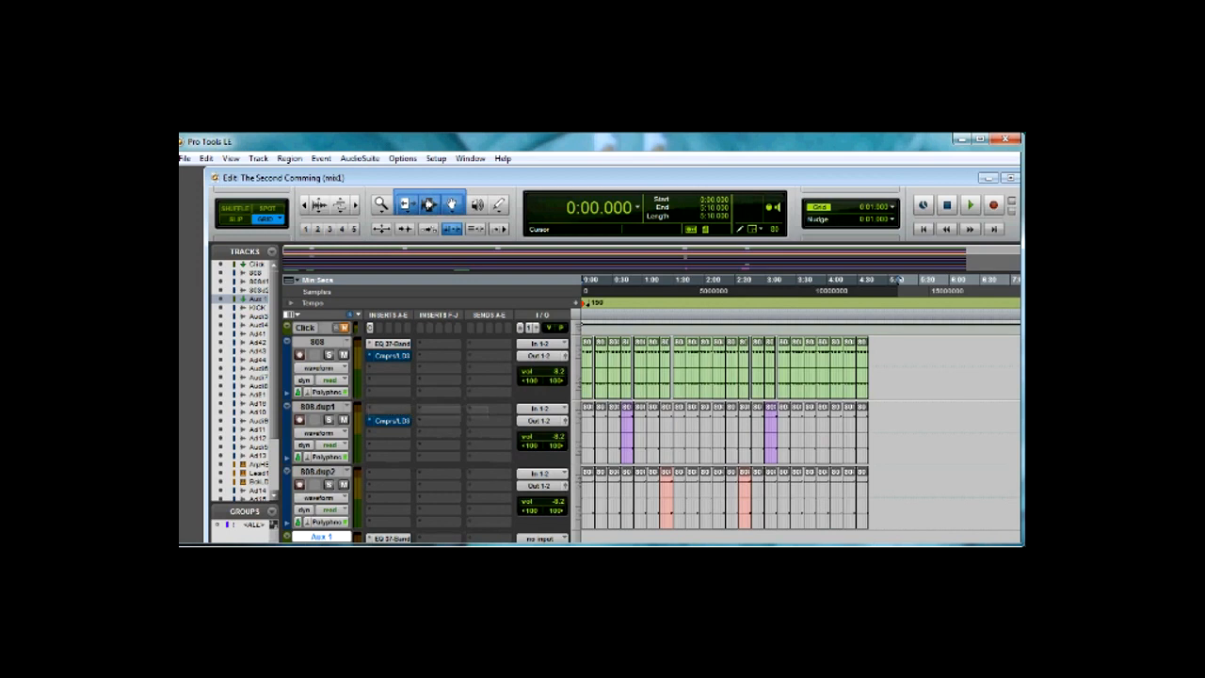
left_click(390, 351)
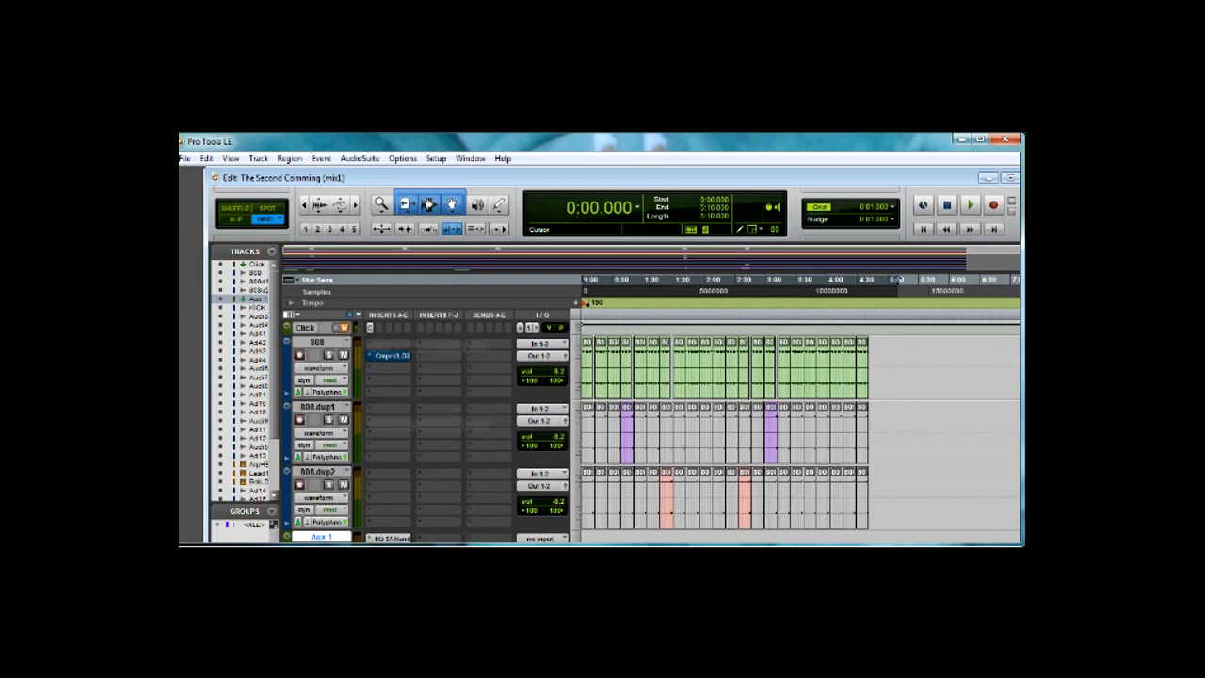
key("Escape")
left_click(541, 356)
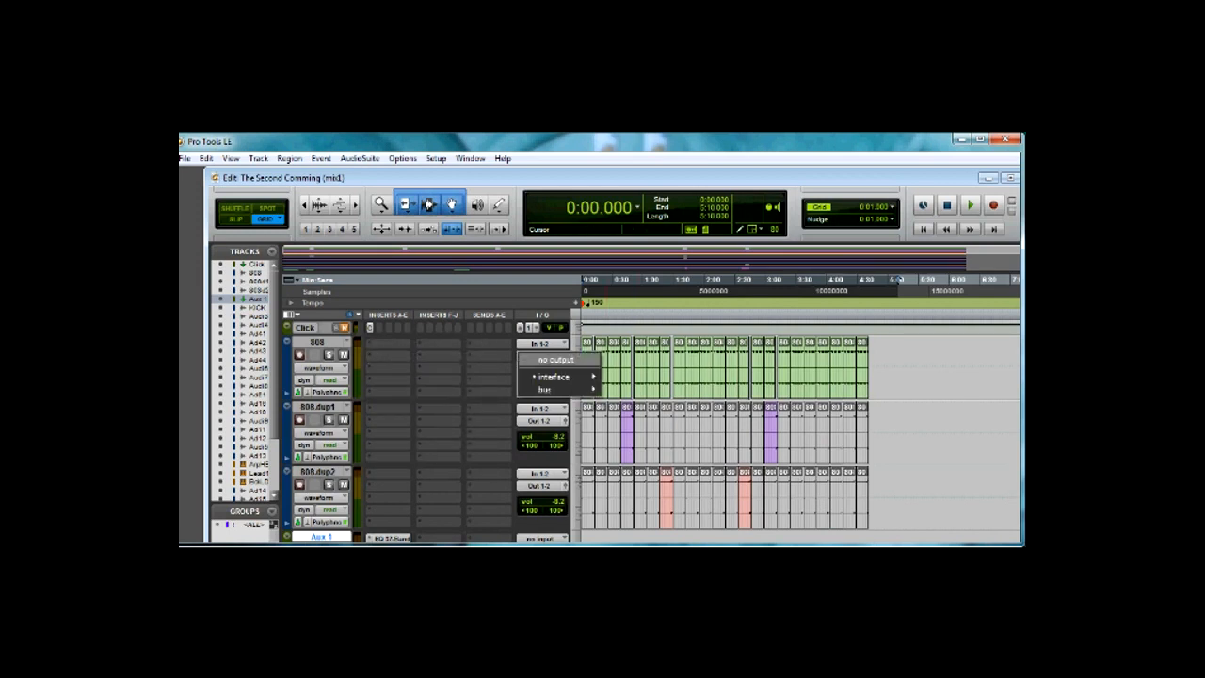
left_click(556, 360)
scroll(659, 424, "down", 1)
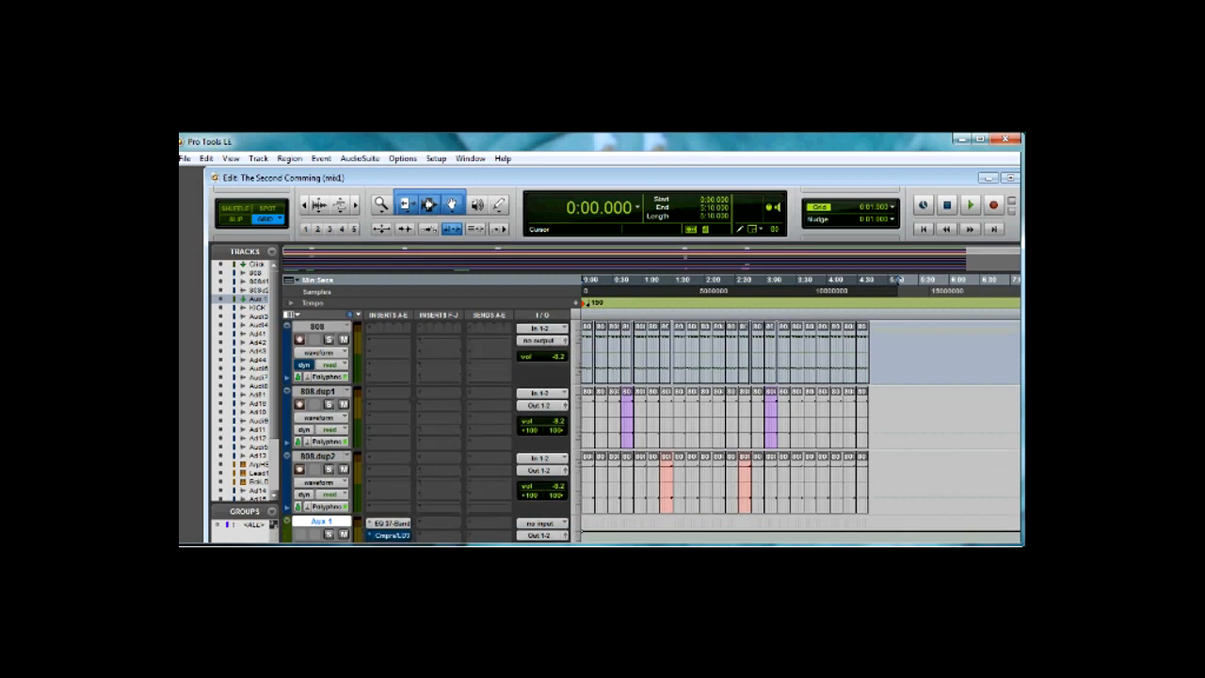
left_click(541, 523)
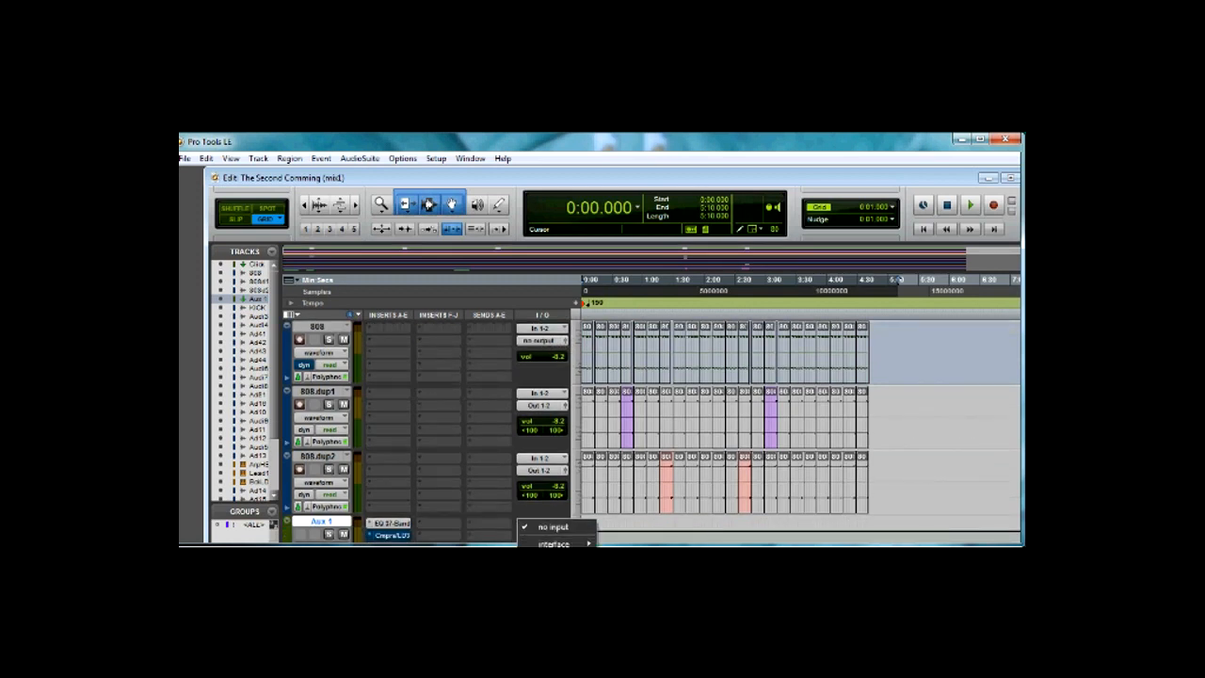
left_click(638, 441)
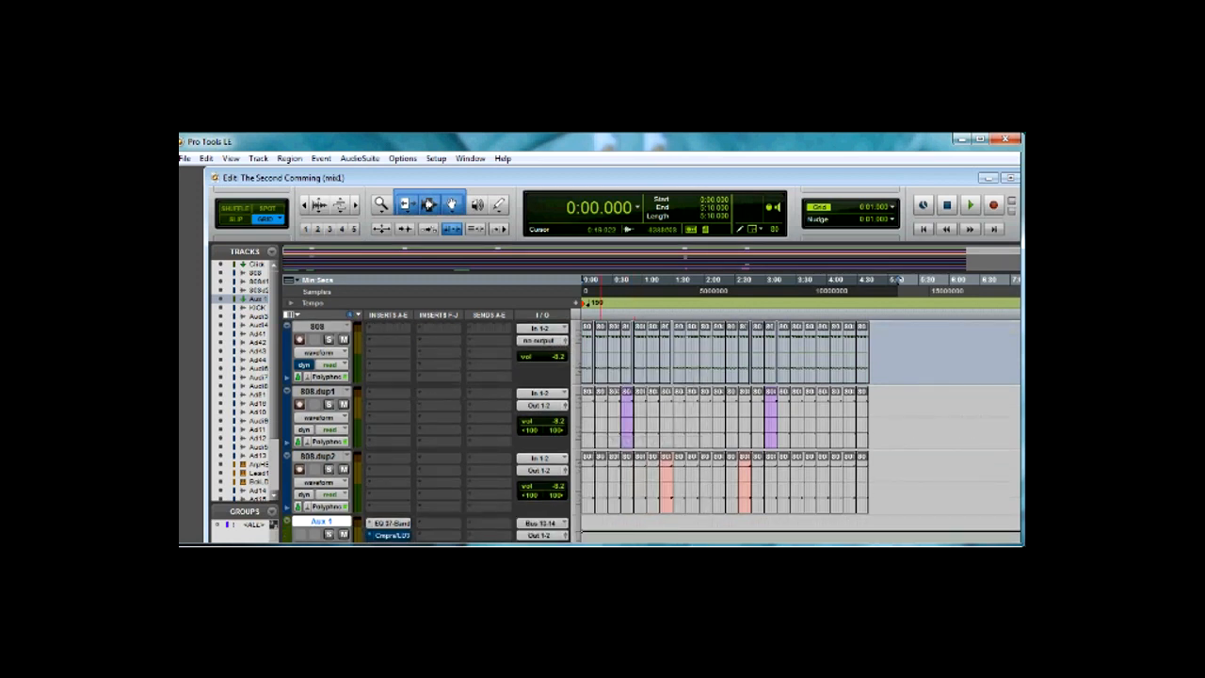
- Send the outputs of 808.dup2, 808.dup1 and 808 to Bus 13-14 (Mono)
left_click(541, 470)
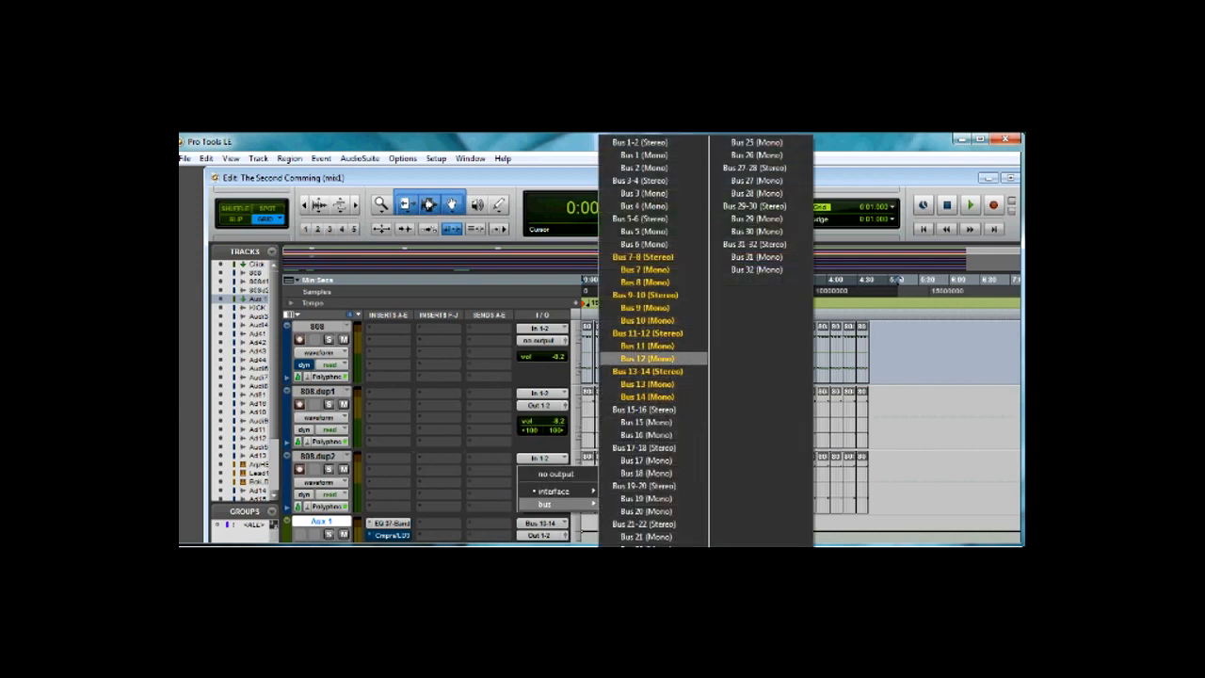
left_click(647, 370)
left_click(542, 404)
left_click(555, 439)
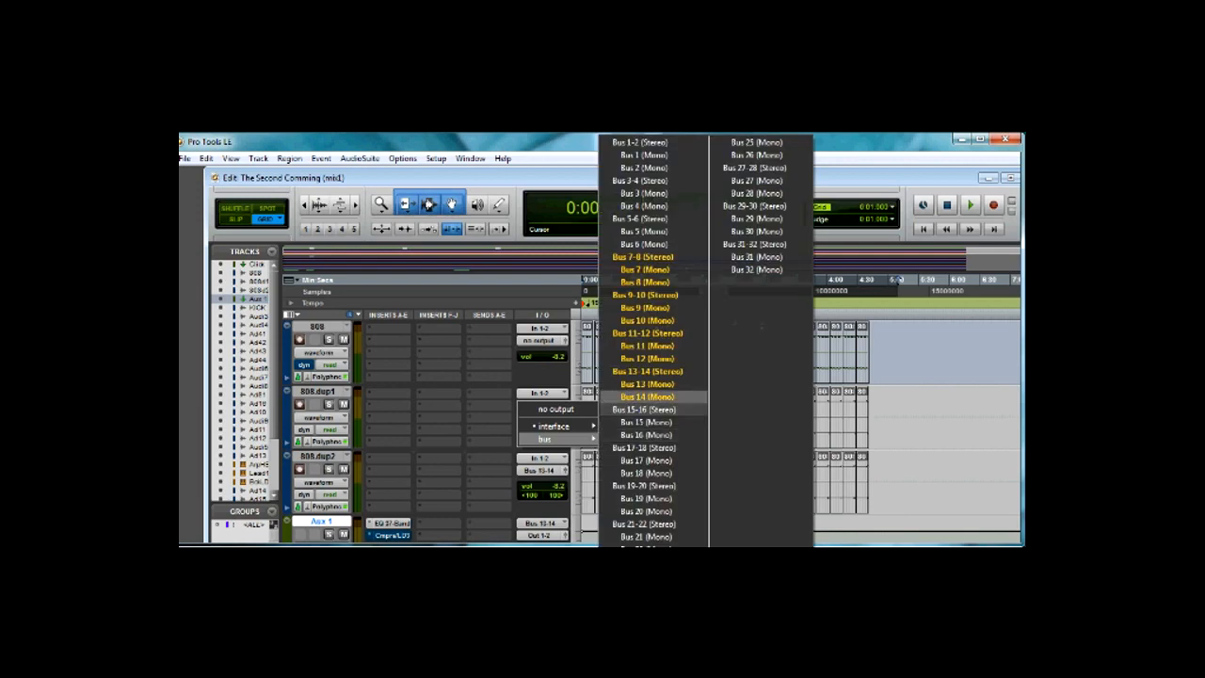
left_click(653, 372)
left_click(542, 340)
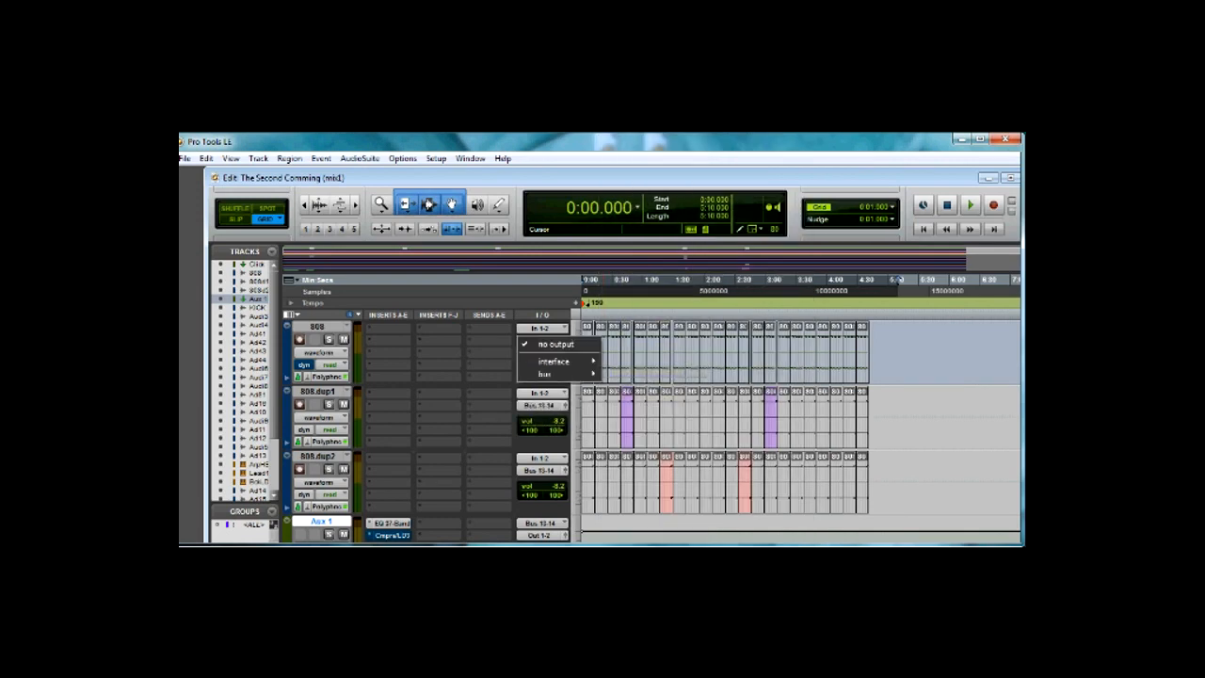
left_click(646, 371)
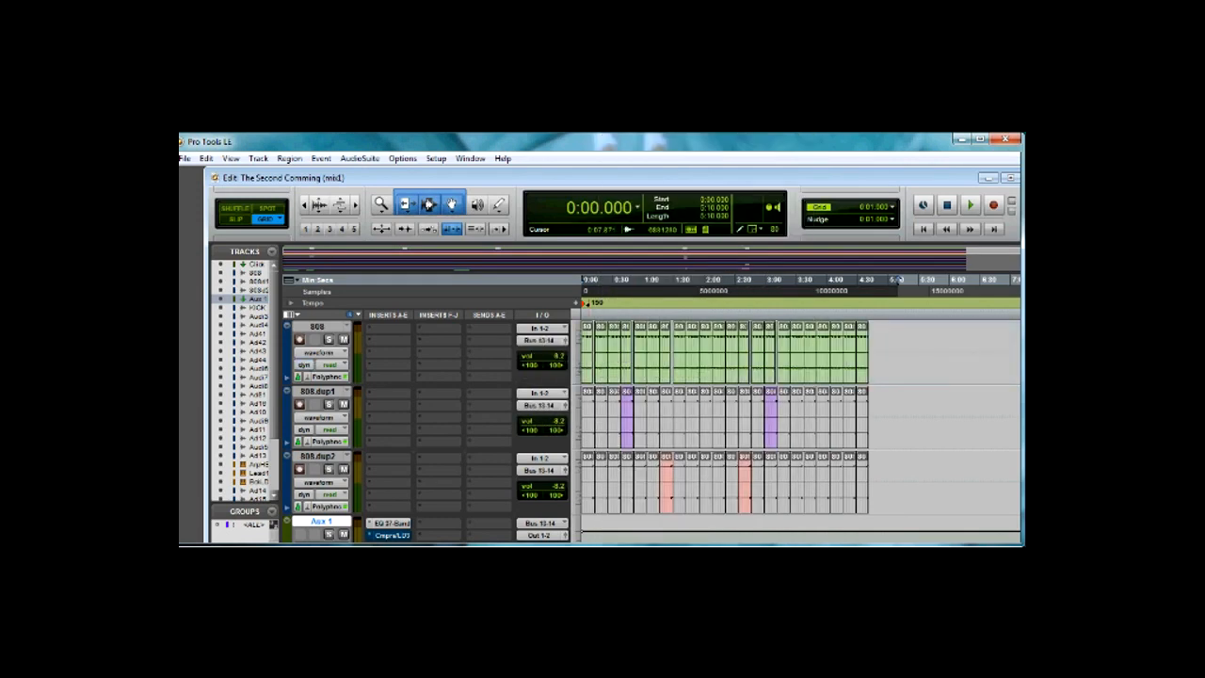
scroll(725, 423, "down", 2)
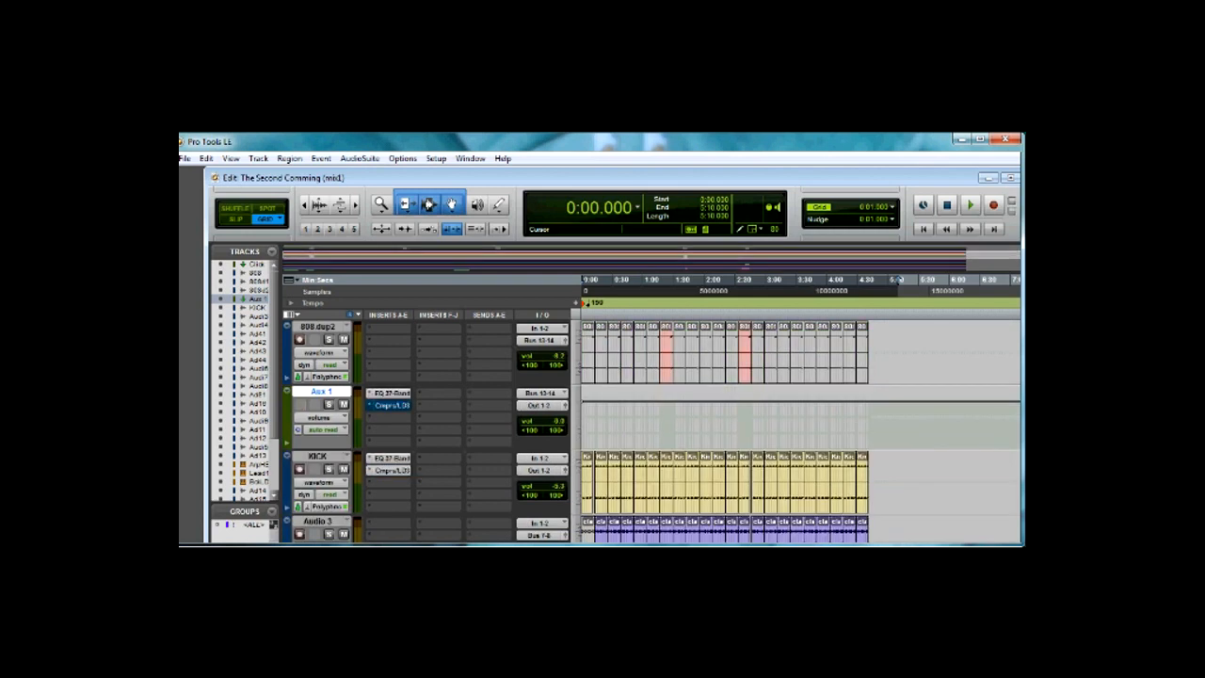
- Bring the 808, 808.dup1 and 808.dup2 volume faders to 0.0 dB, with Aux 1 around -8.2 dB, then solo Aux 1
left_click_drag(530, 420, 555, 431)
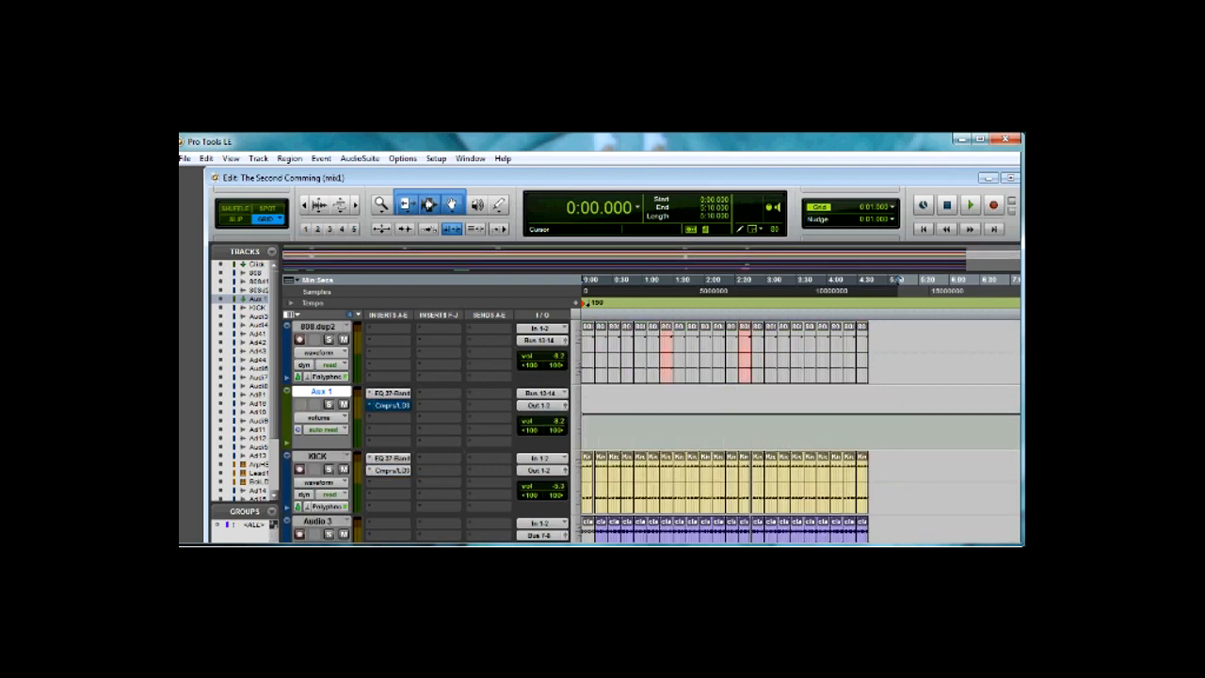
left_click_drag(530, 355, 560, 344)
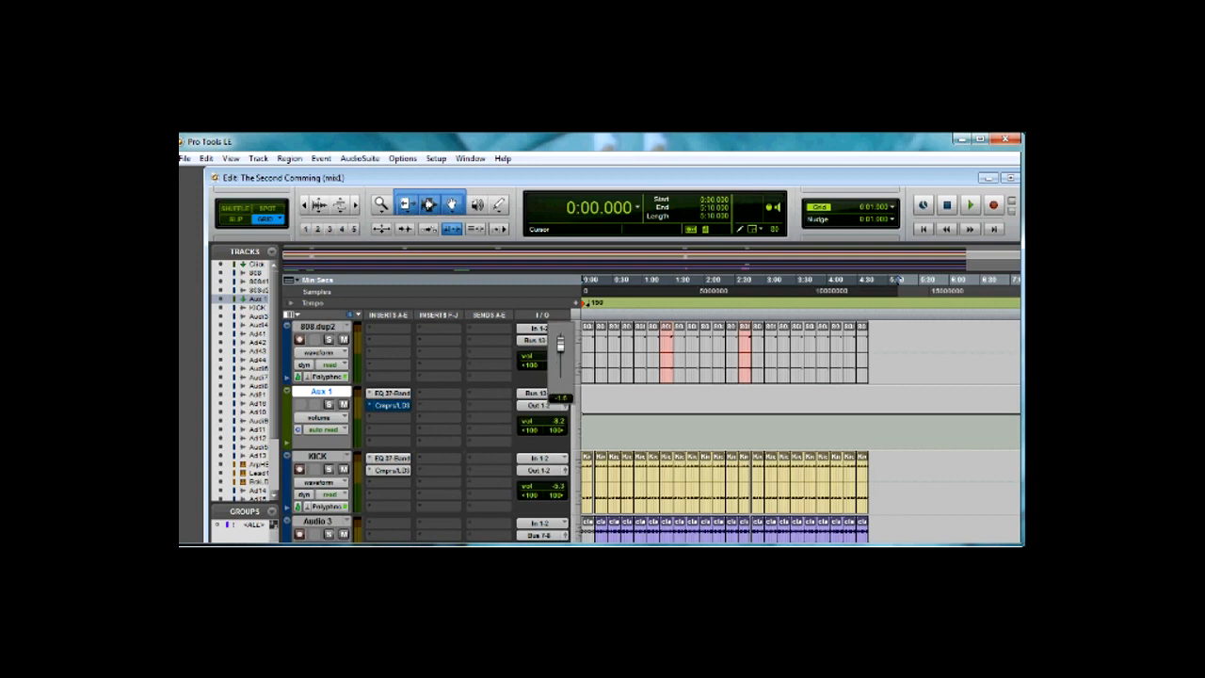
left_click_drag(560, 344, 560, 341)
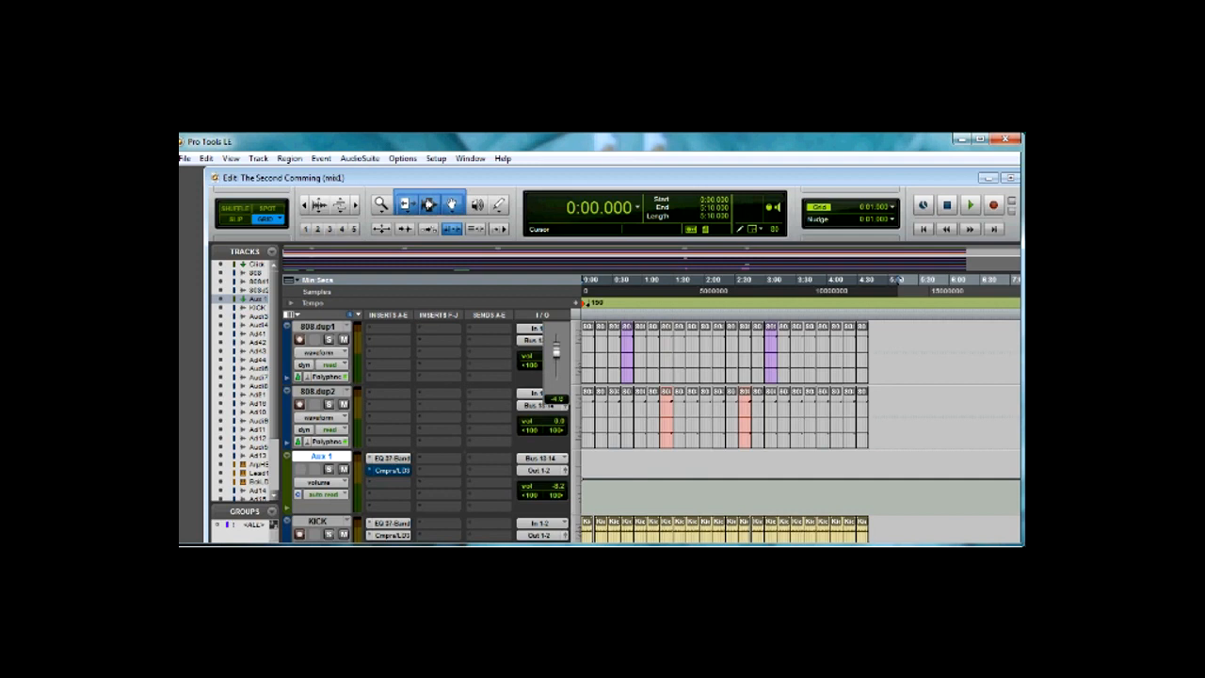
left_click_drag(556, 350, 557, 345)
scroll(725, 395, "up", 3)
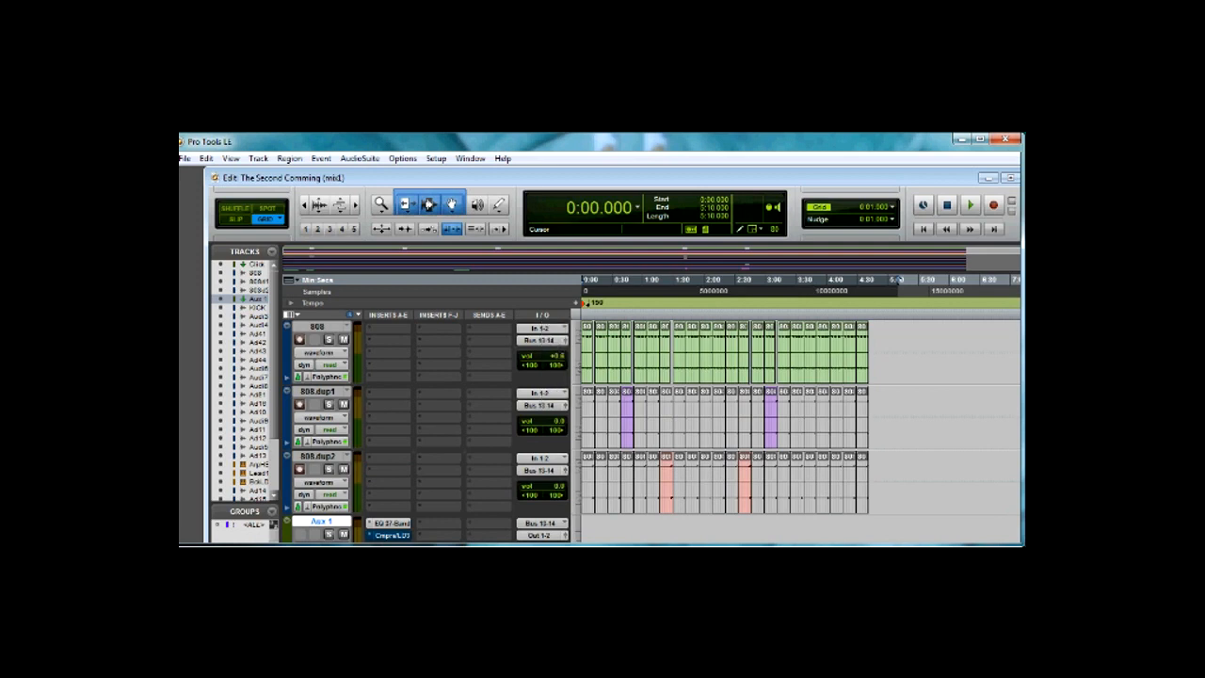
scroll(725, 395, "down", 3)
scroll(725, 395, "up", 3)
left_click(542, 356)
scroll(898, 278, "down", 3)
key("shift+s")
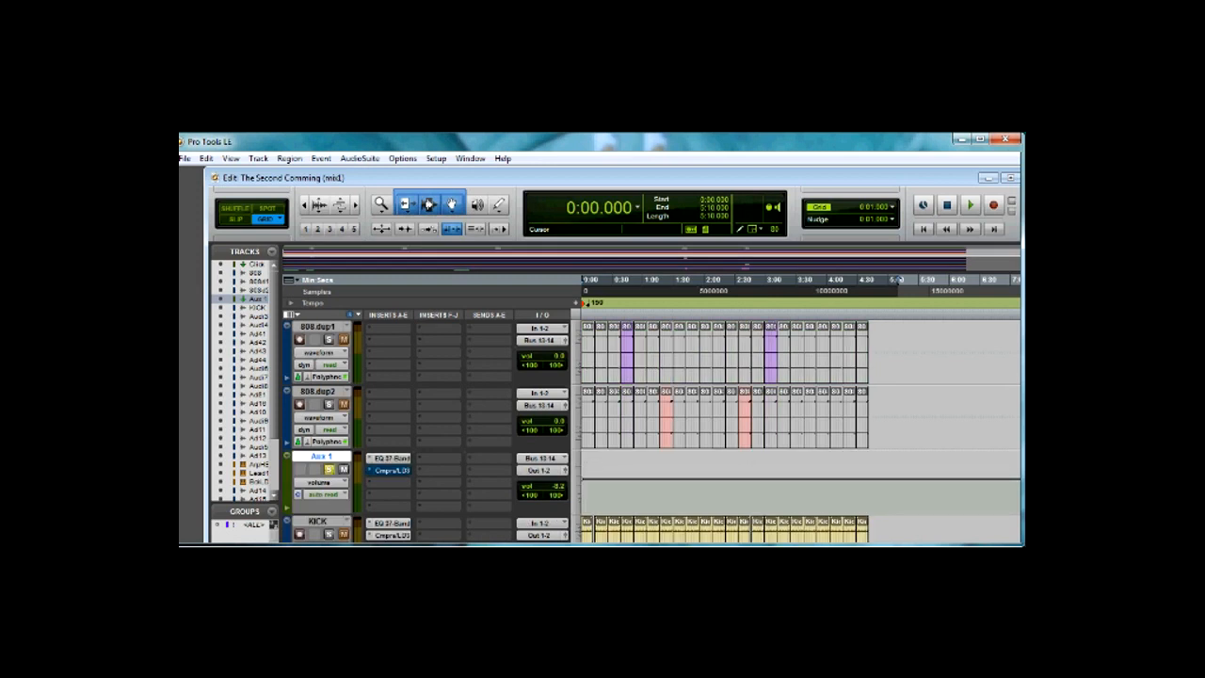
scroll(899, 279, "up", 3)
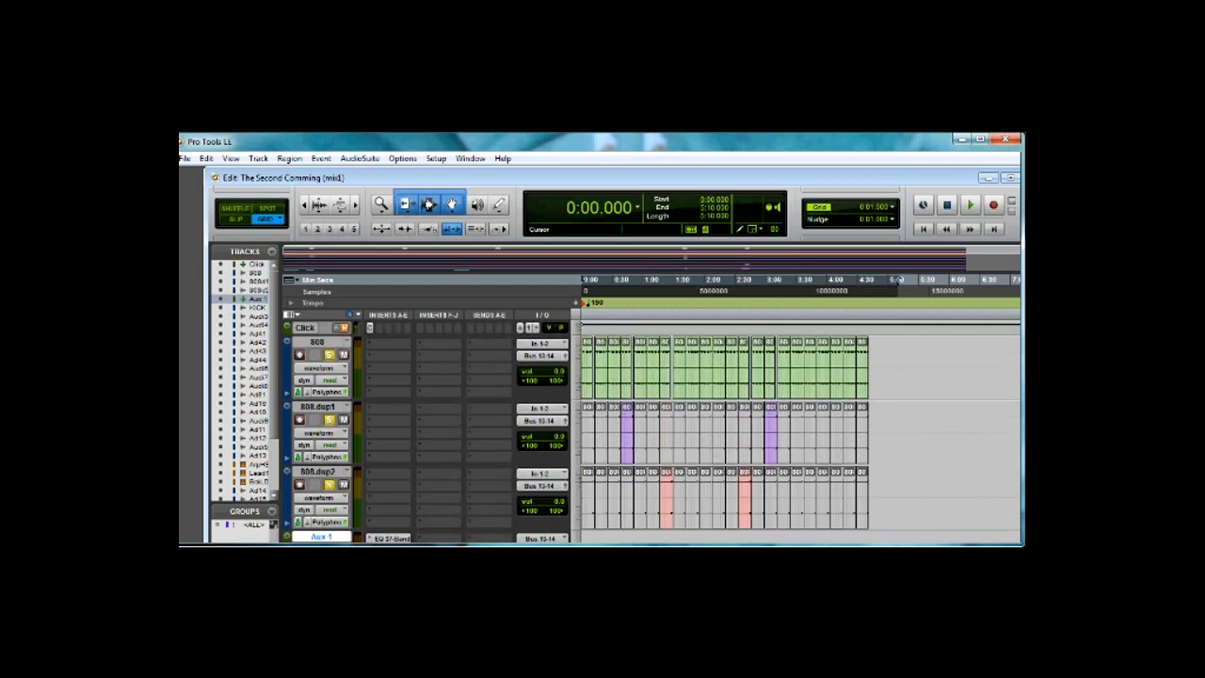
- Play the soloed Aux 1 bus and bring up the KICK track's EQ 3 7-band plug-in
key("space")
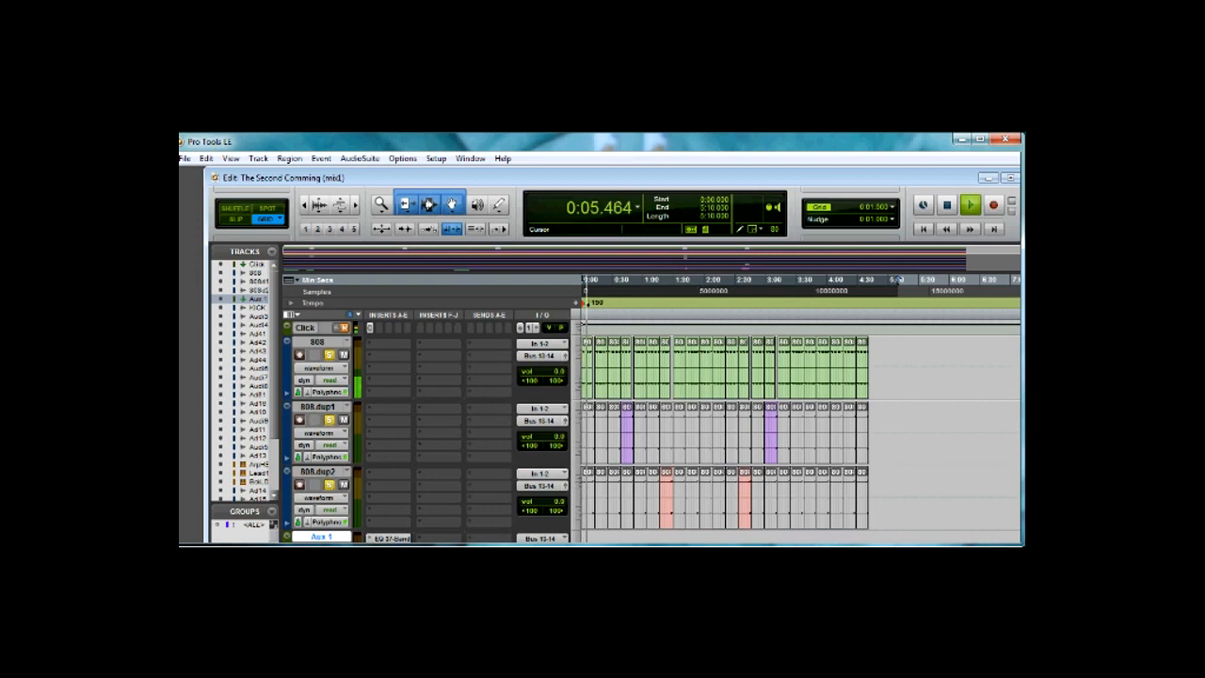
scroll(754, 424, "down", 2)
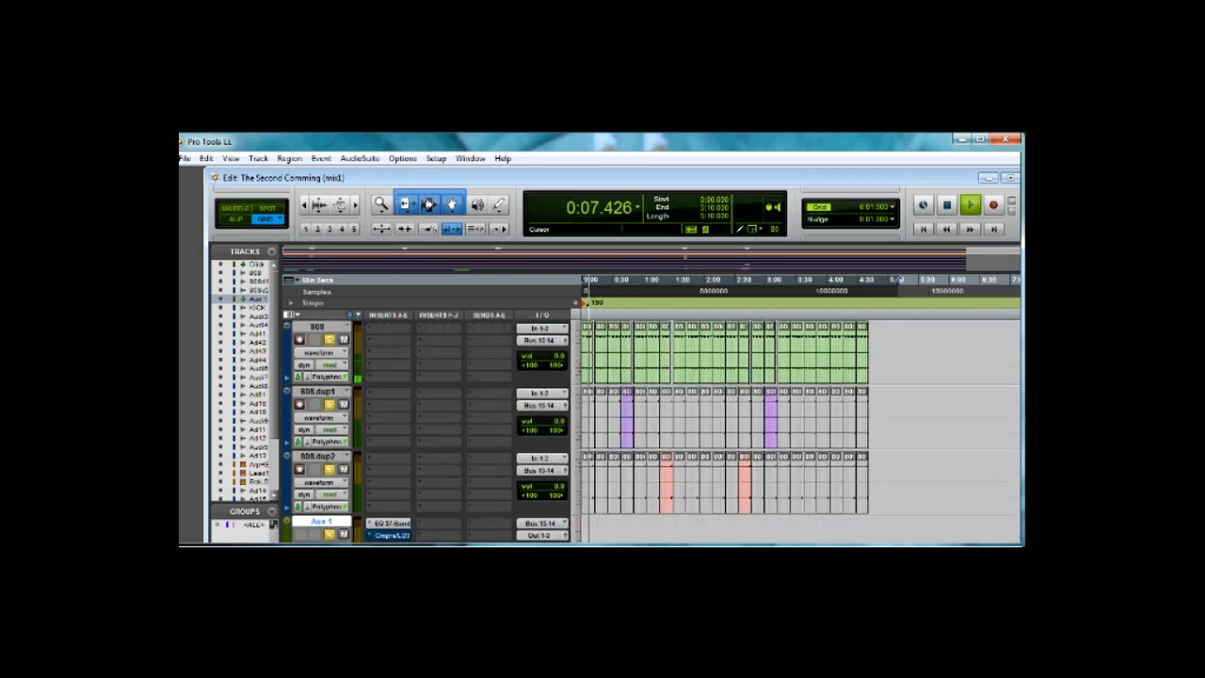
scroll(753, 424, "down", 3)
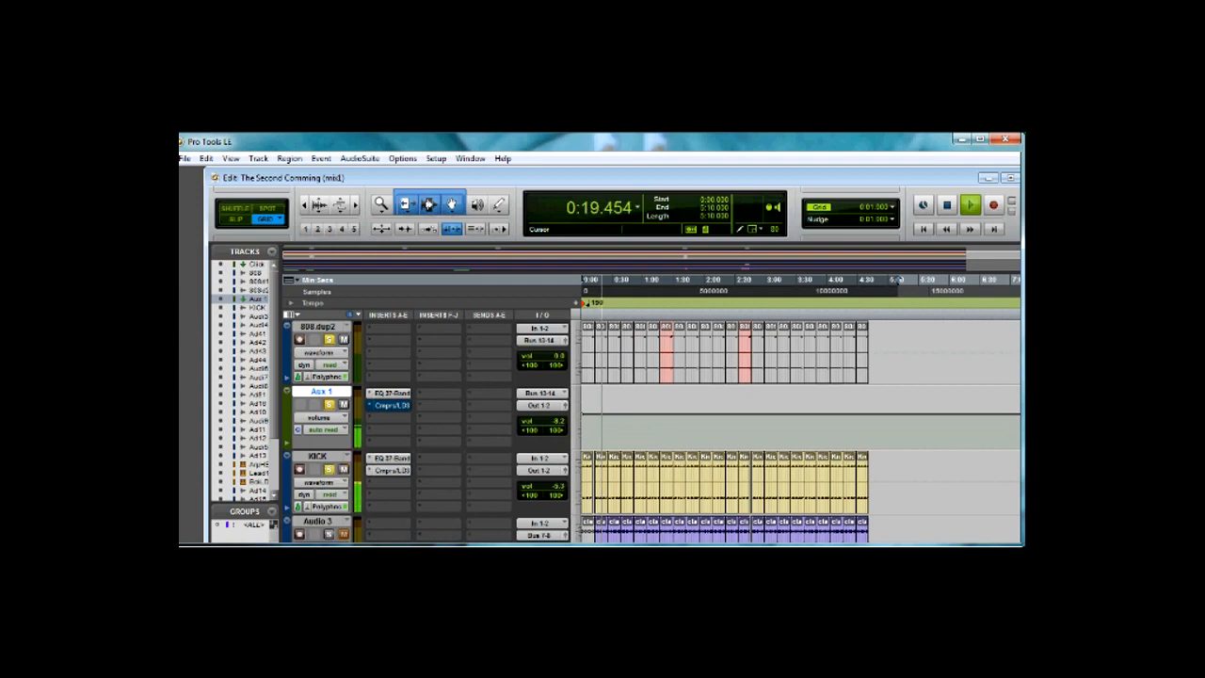
left_click(388, 458)
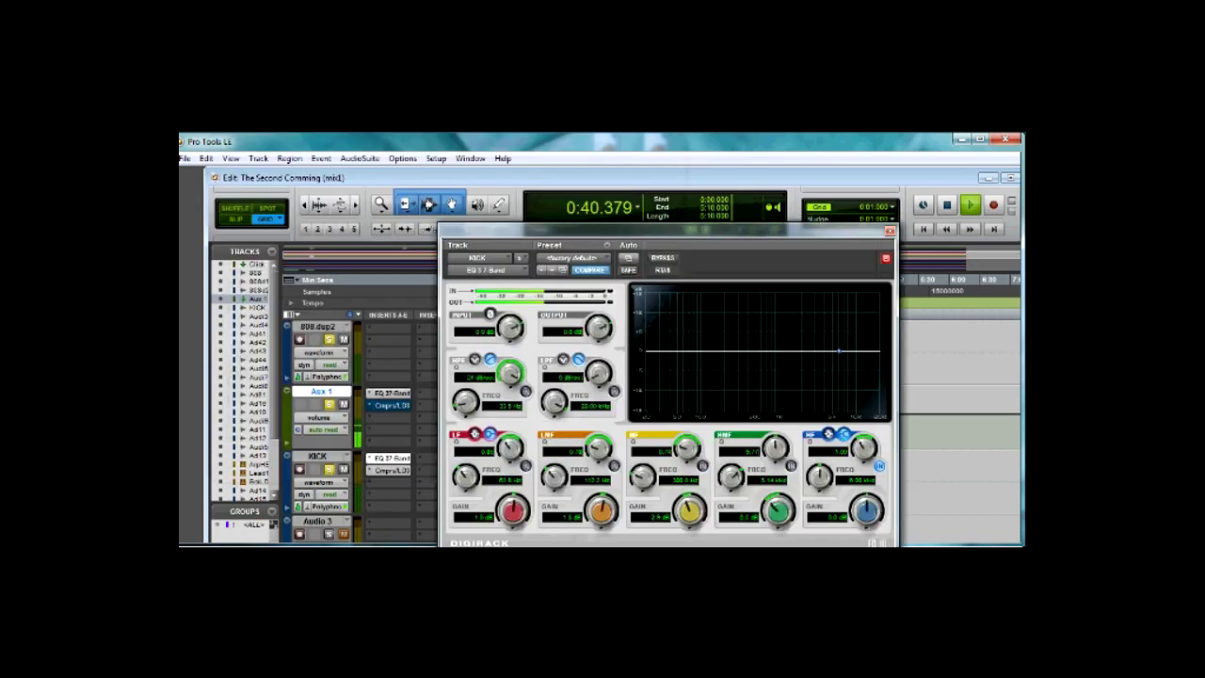
- Enable the KICK EQ's high-pass filter with a tuned cutoff and switch on the LF band
left_click_drag(753, 244, 813, 183)
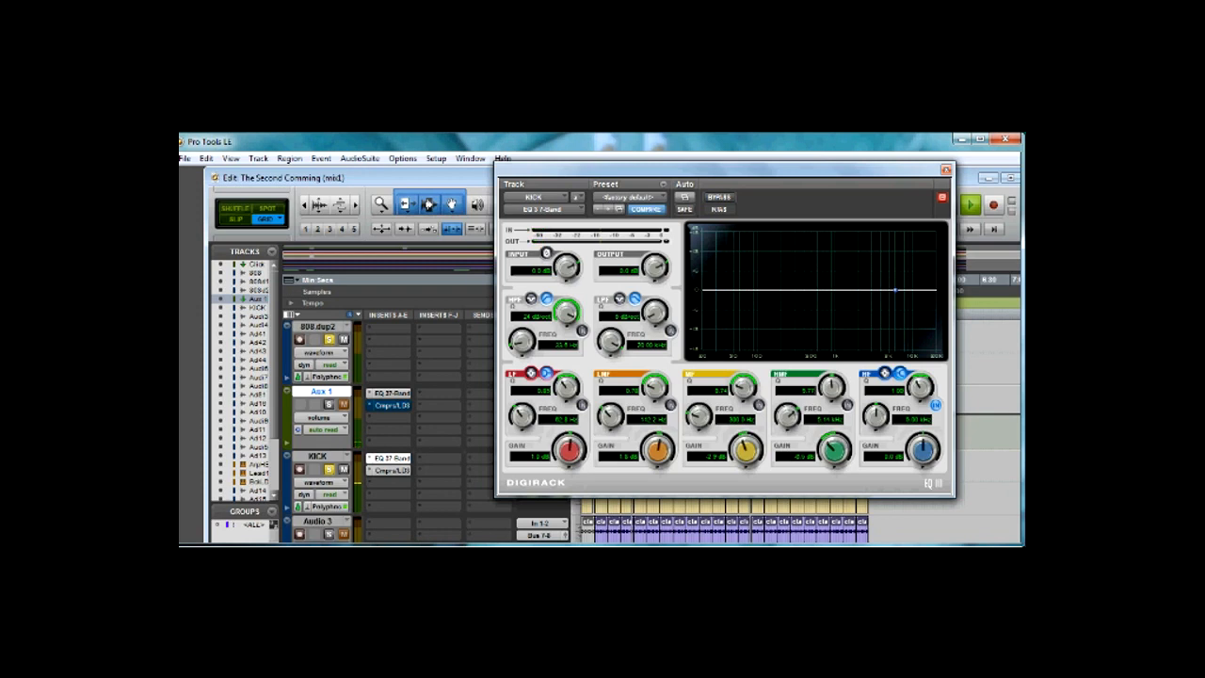
left_click(582, 331)
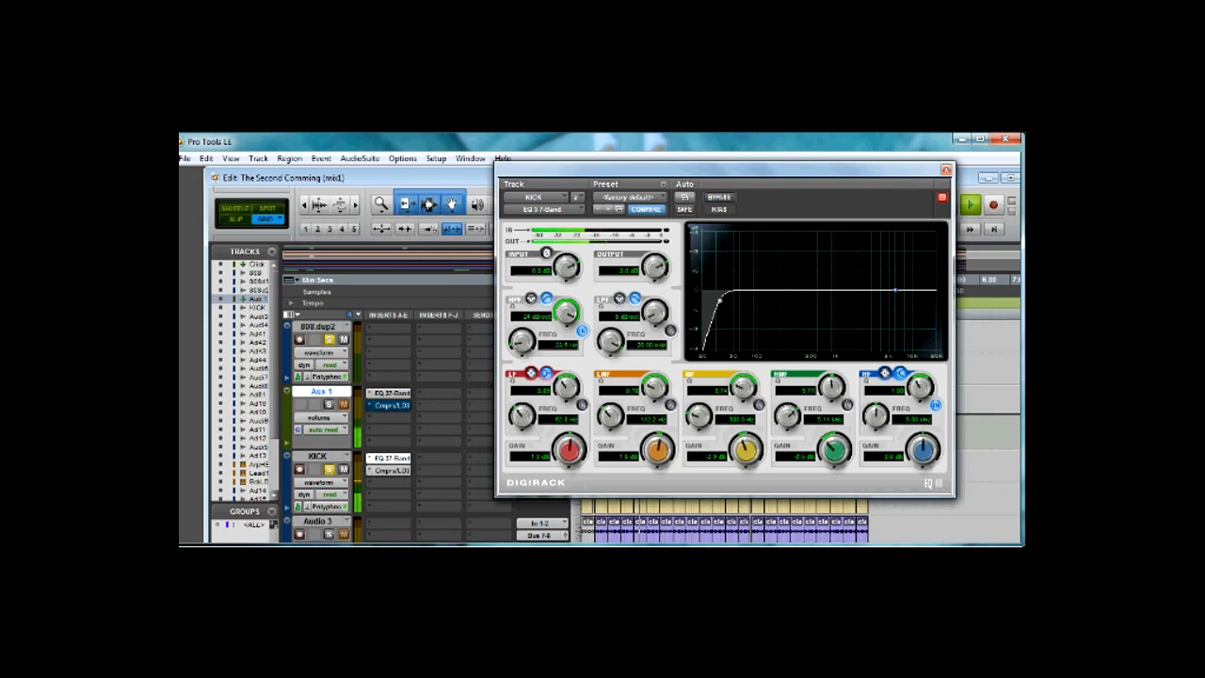
left_click_drag(520, 341, 521, 335)
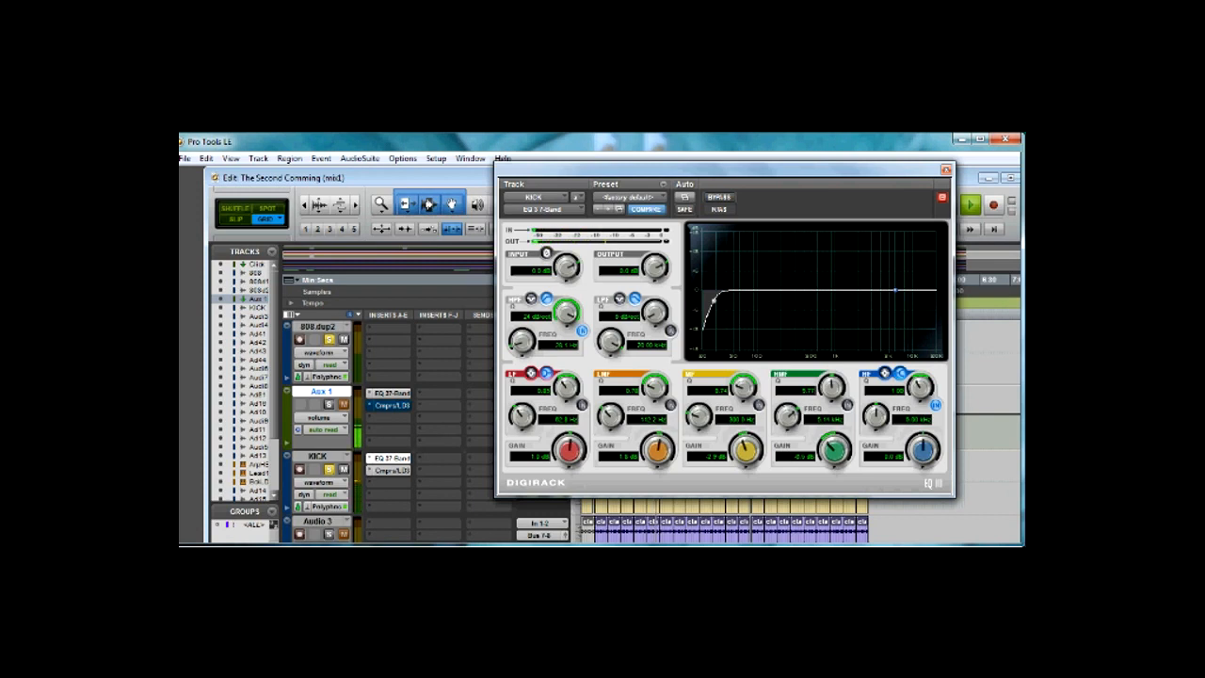
left_click(582, 405)
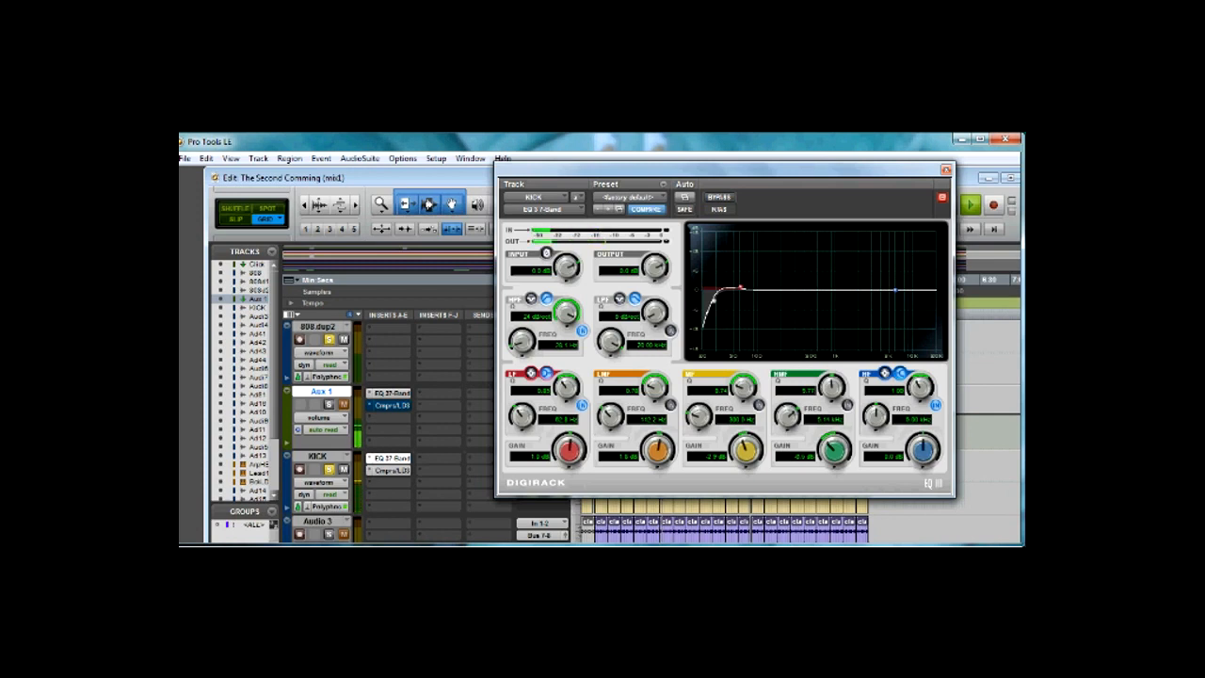
left_click(386, 482)
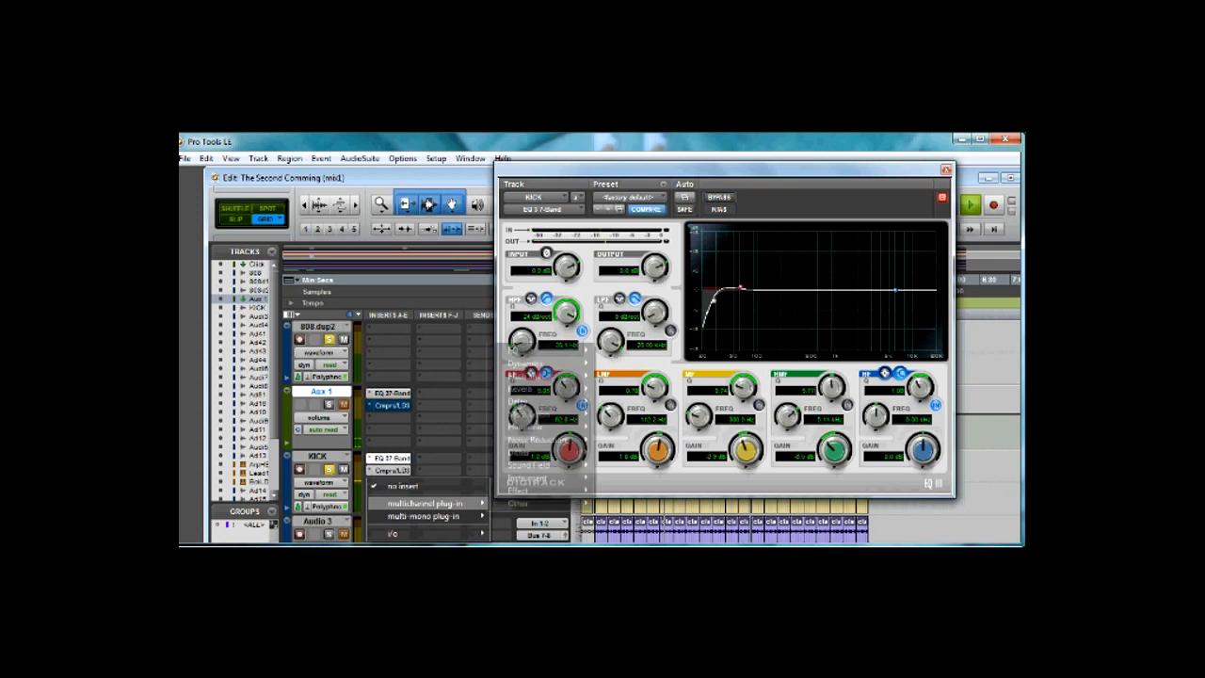
mouse_move(529, 465)
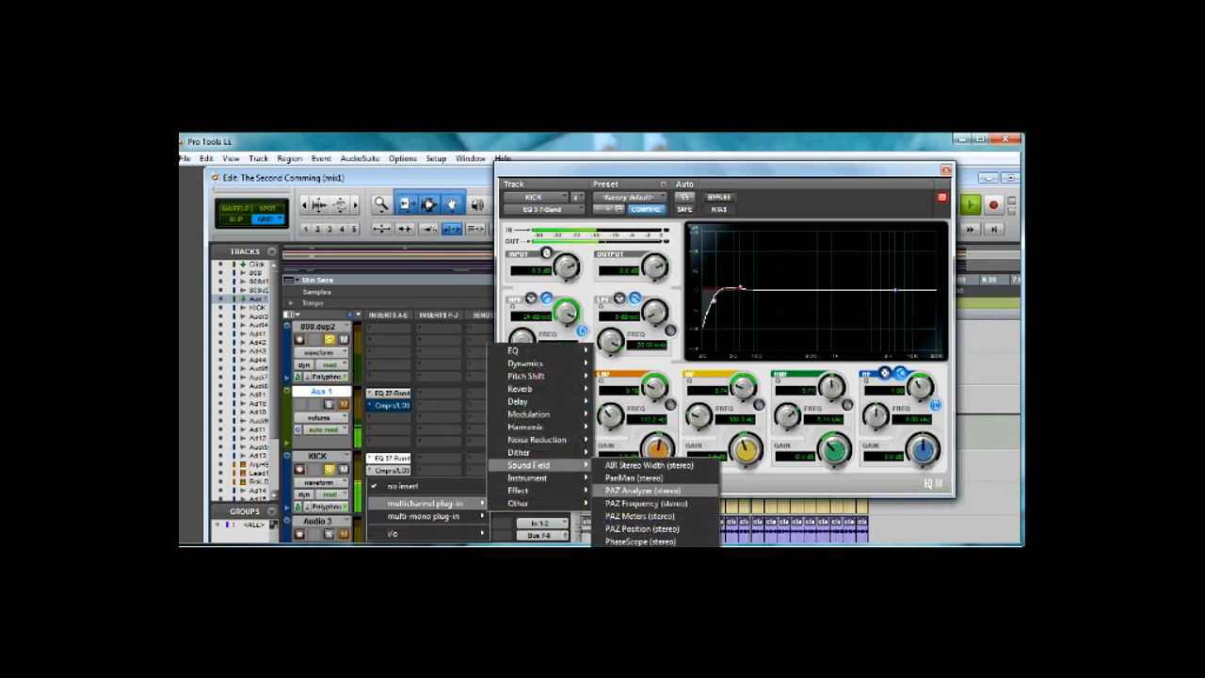
- Insert PAZ Analyzer (stereo) from Sound Field multichannel plug-ins on the KICK track
left_click(643, 489)
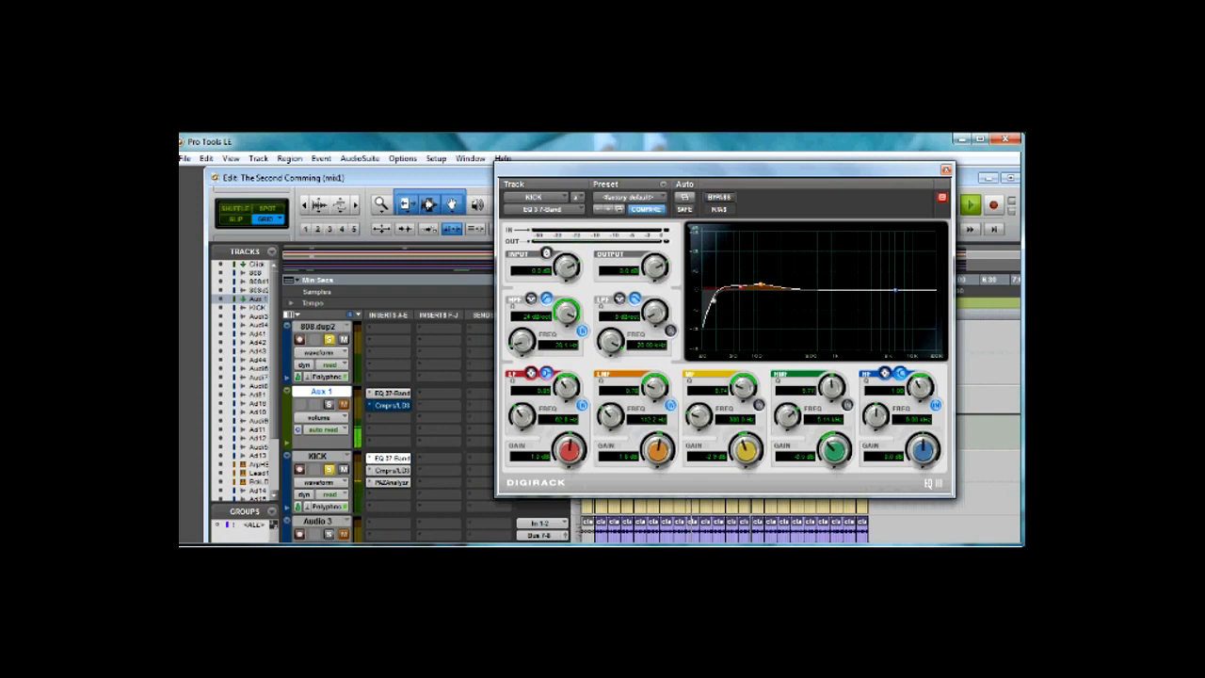
- Dip the KICK's MF band, add a narrow HMF cut at a higher frequency, then close the EQ
left_click_drag(761, 285, 795, 299)
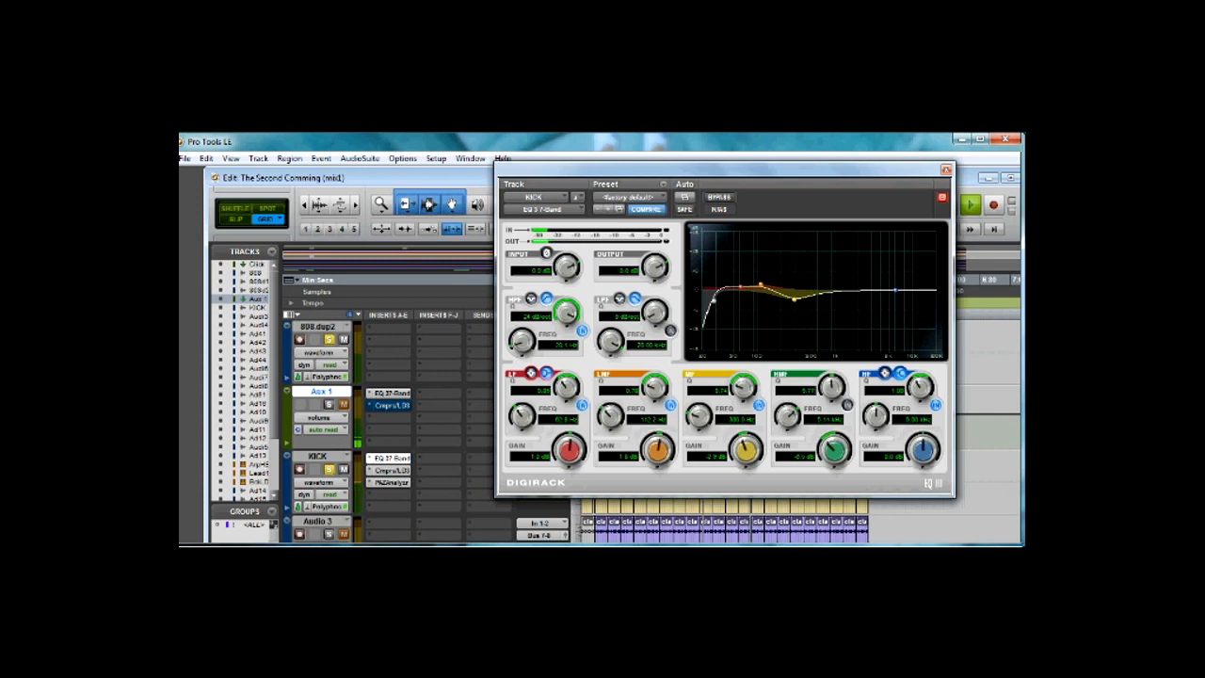
left_click(847, 404)
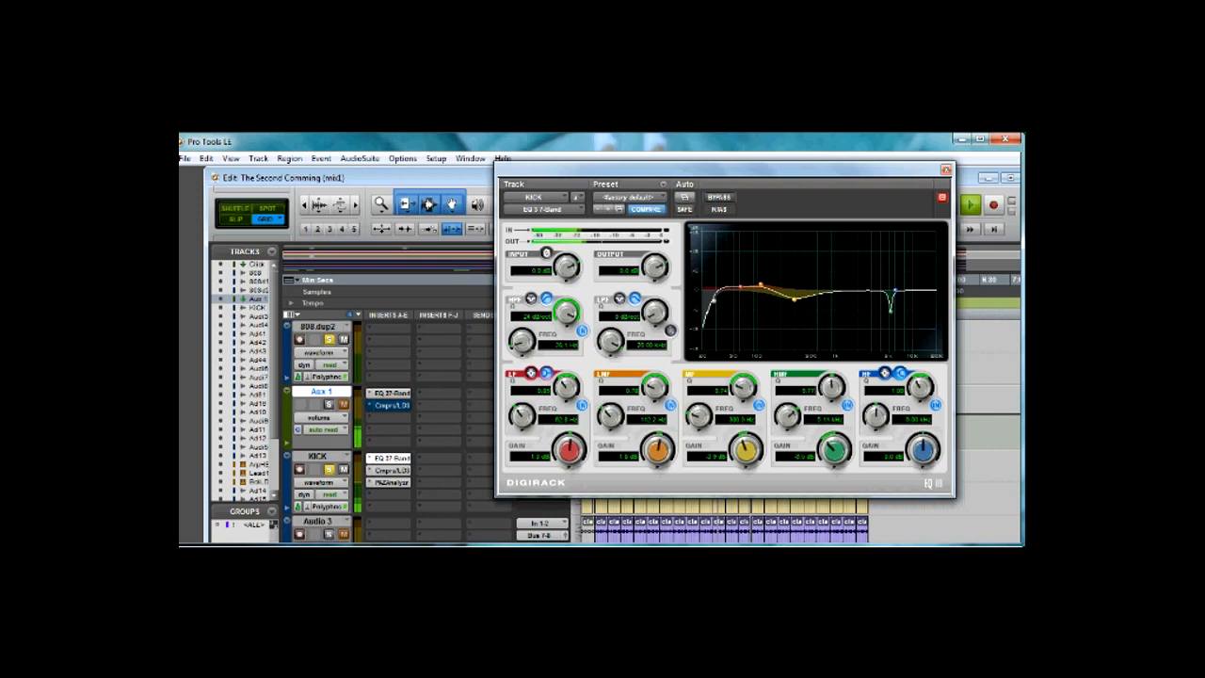
left_click_drag(832, 444, 843, 434)
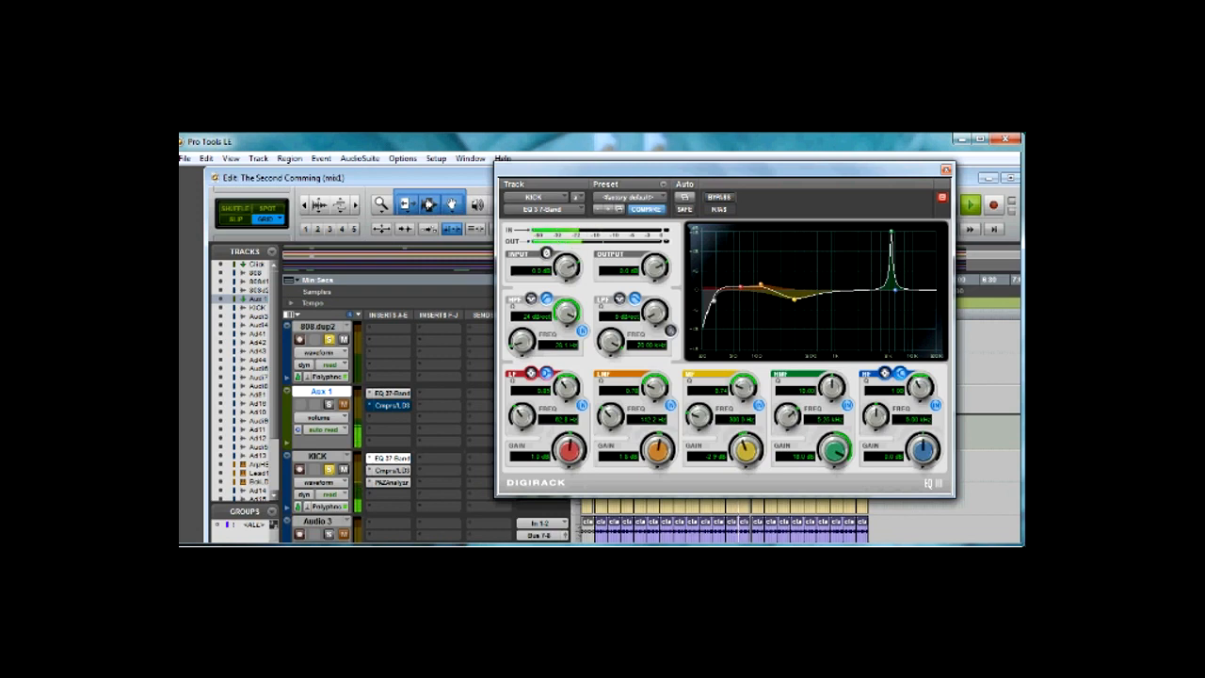
left_click_drag(794, 414, 795, 420)
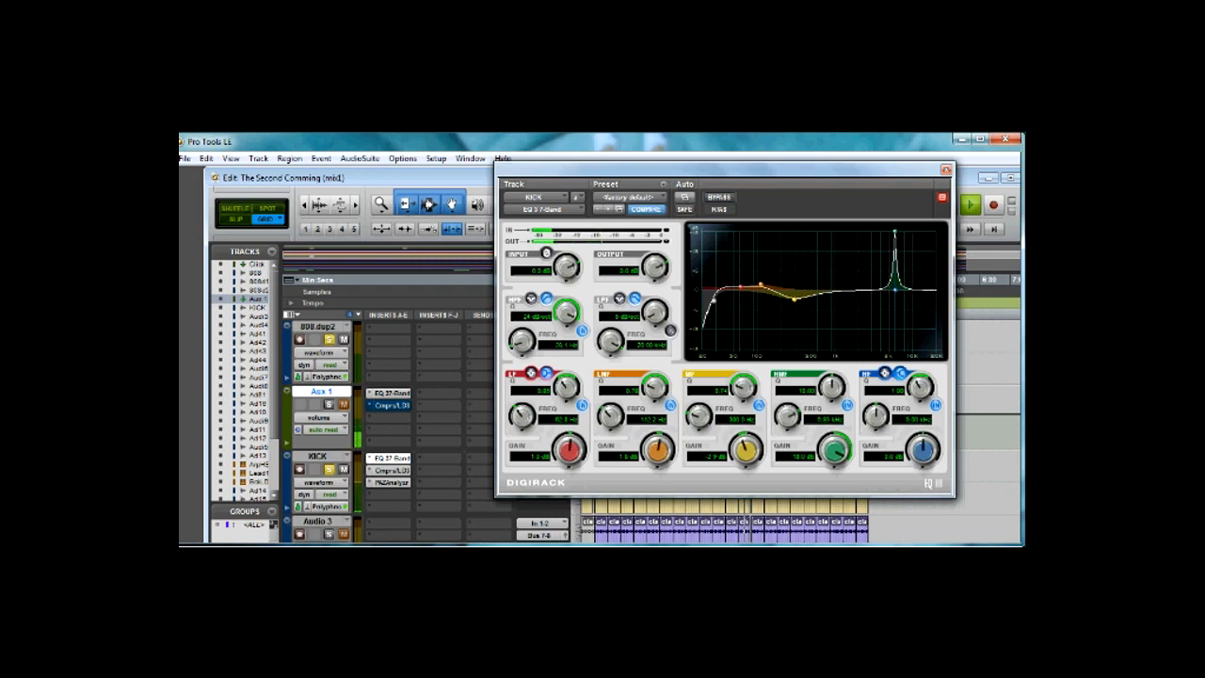
left_click_drag(795, 420, 795, 414)
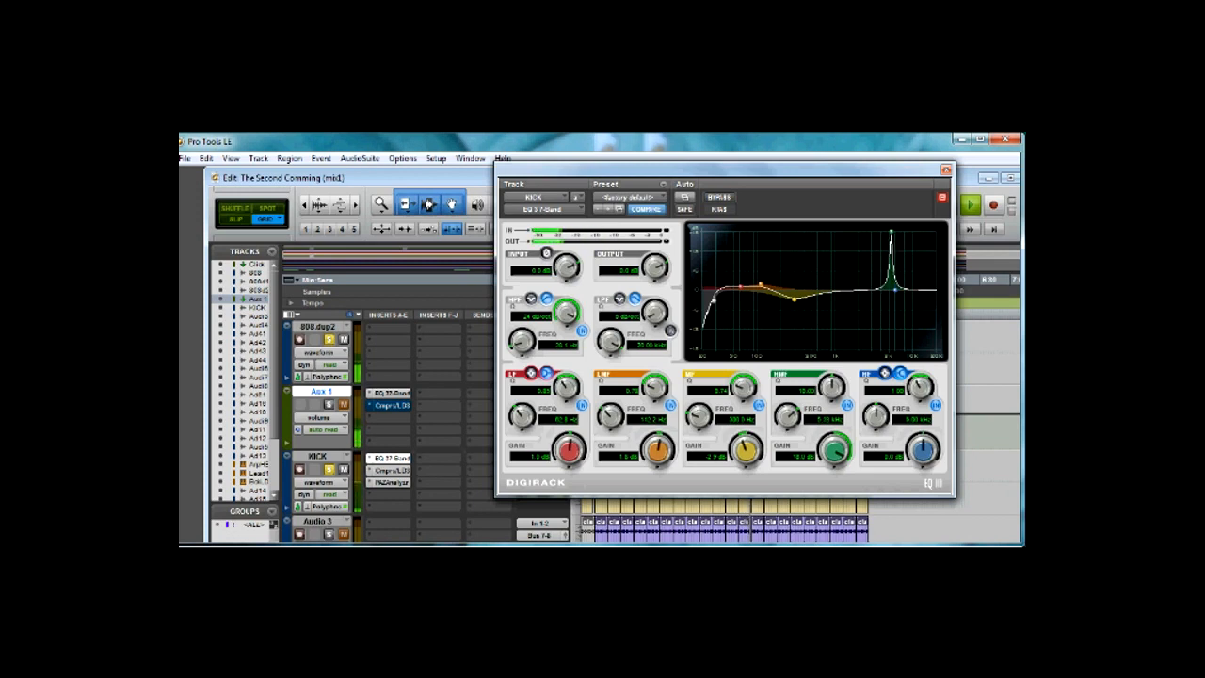
left_click_drag(836, 444, 836, 461)
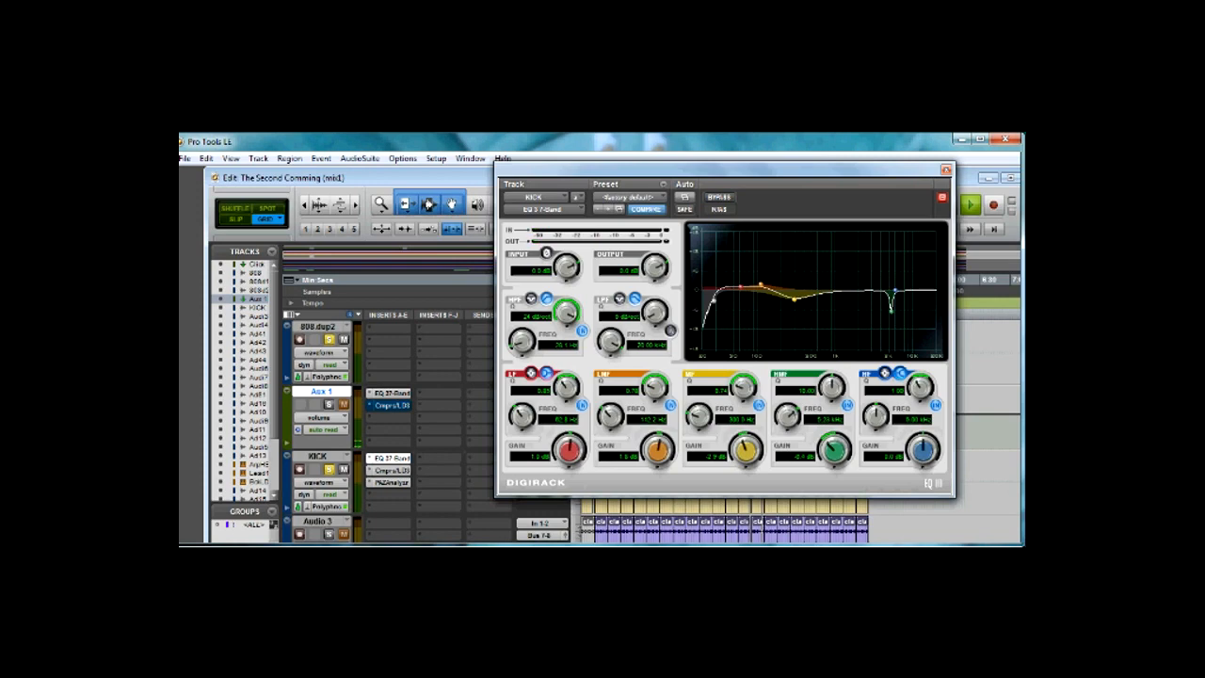
key("ctrl+w")
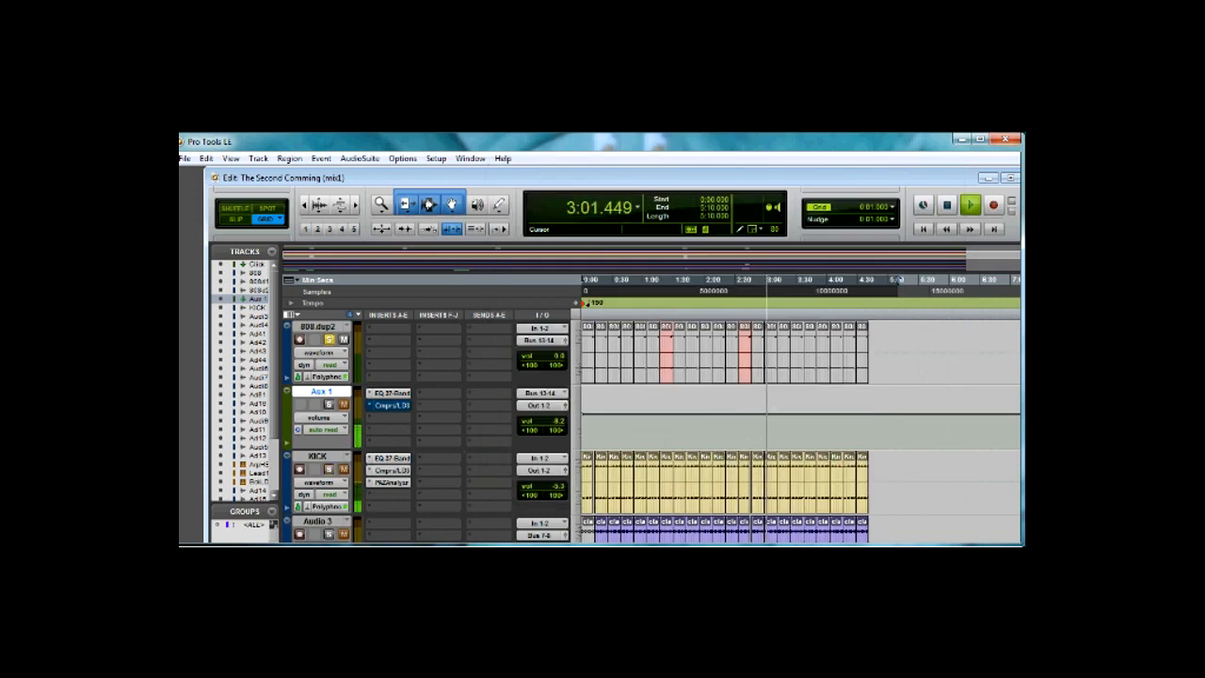
scroll(795, 424, "up", 3)
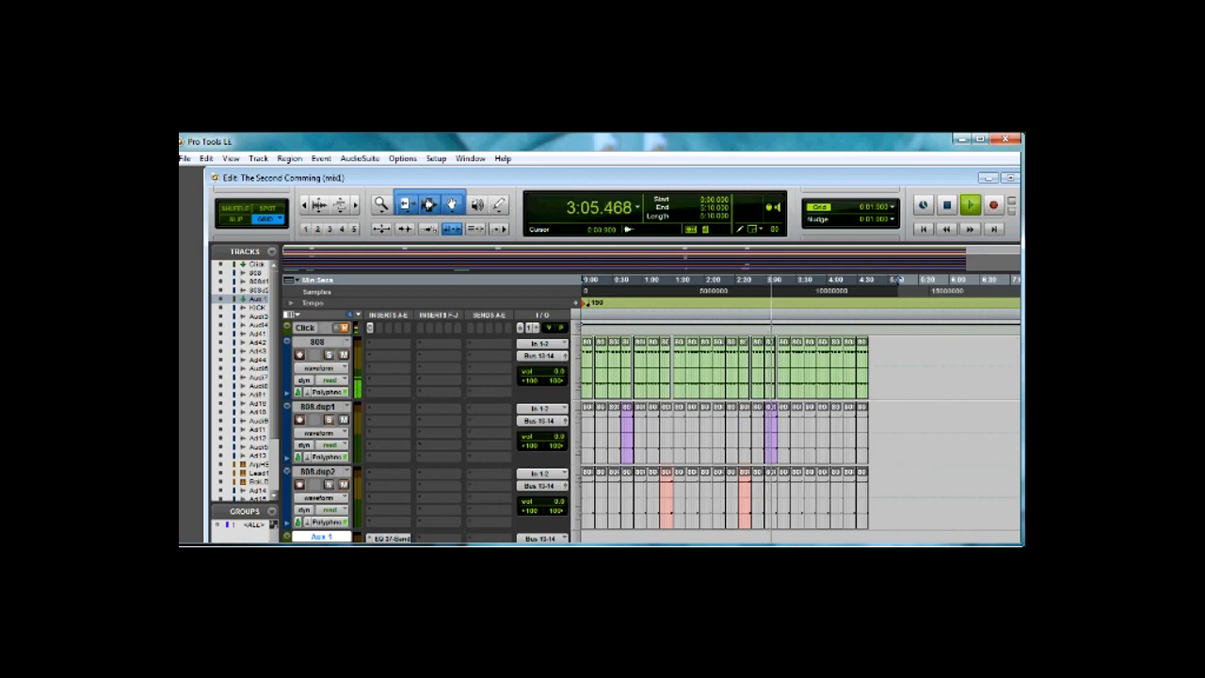
- Play a selected stretch from near the start with the Snare soloed and its EQ brought up
key("Return")
scroll(795, 424, "down", 3)
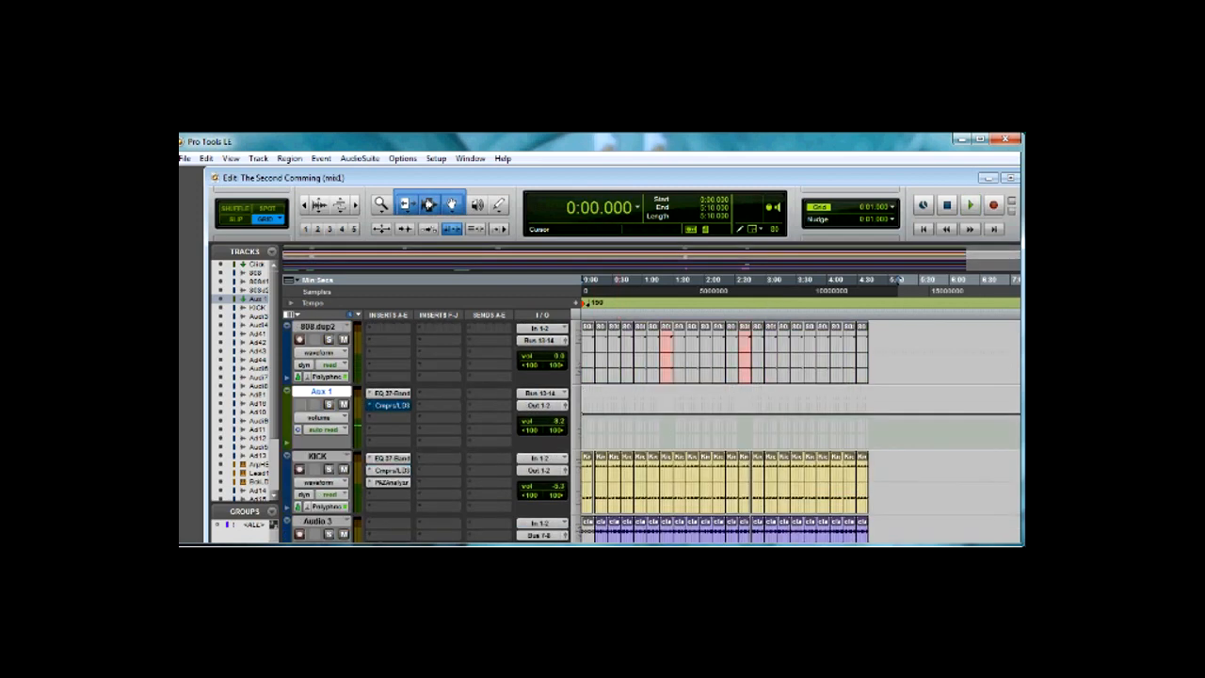
scroll(796, 424, "down", 3)
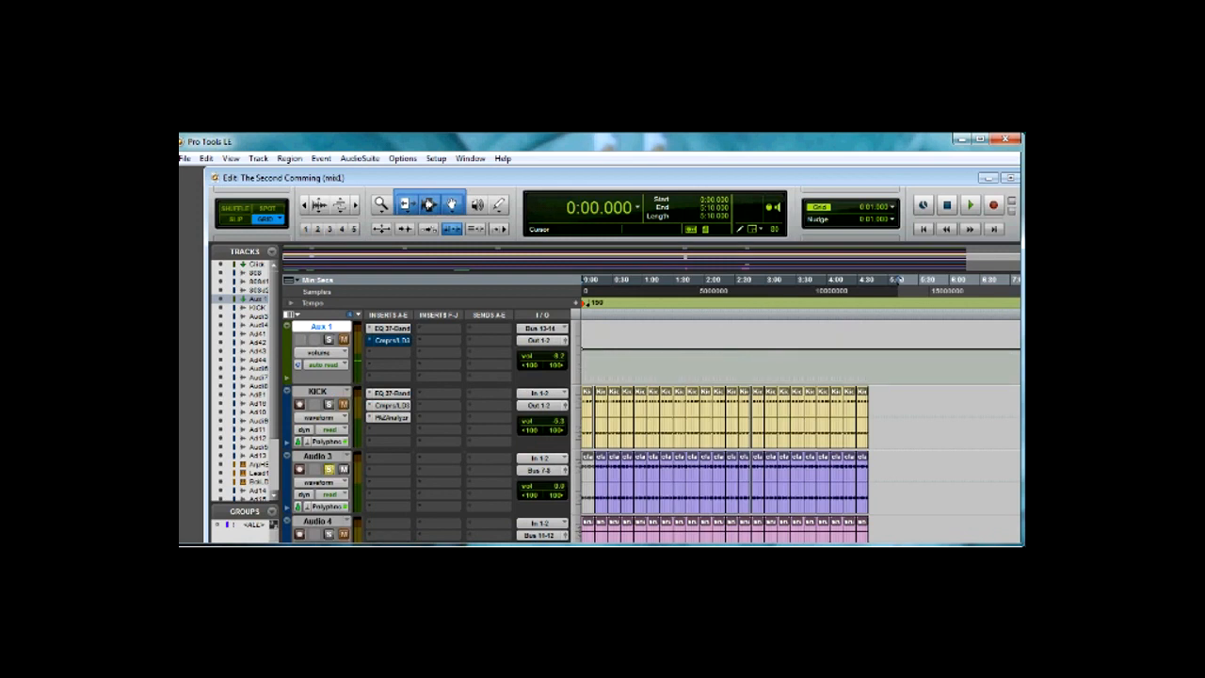
scroll(796, 424, "down", 2)
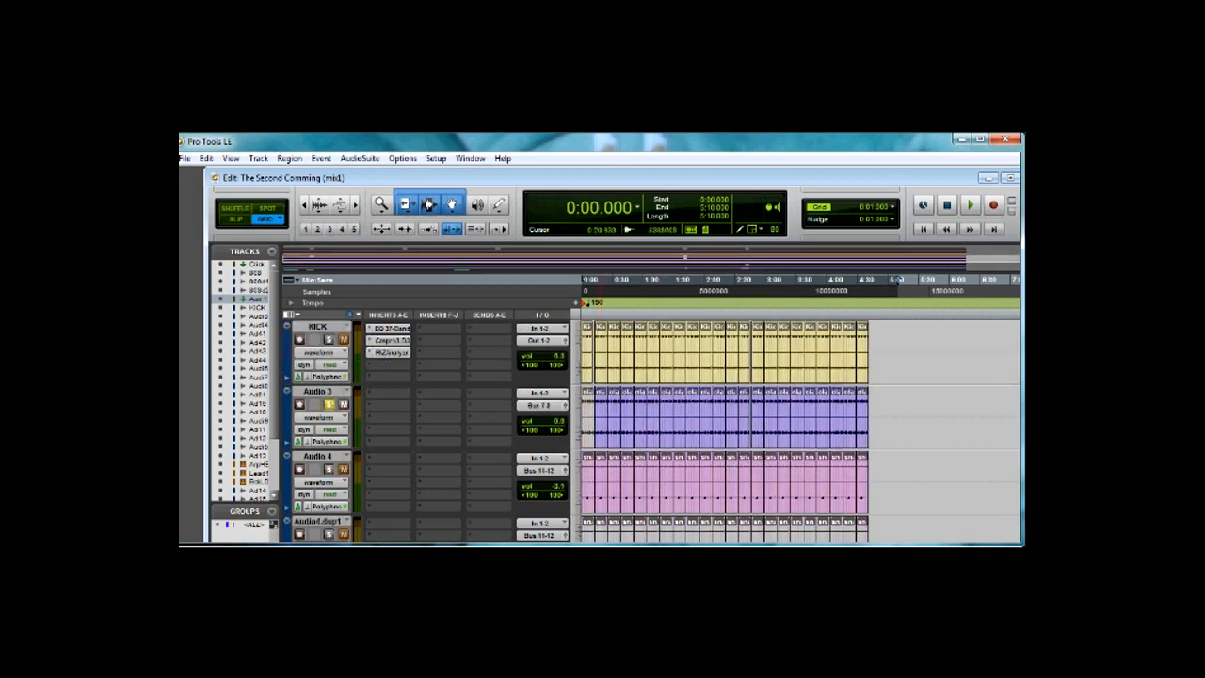
left_click_drag(732, 279, 593, 279)
key("space")
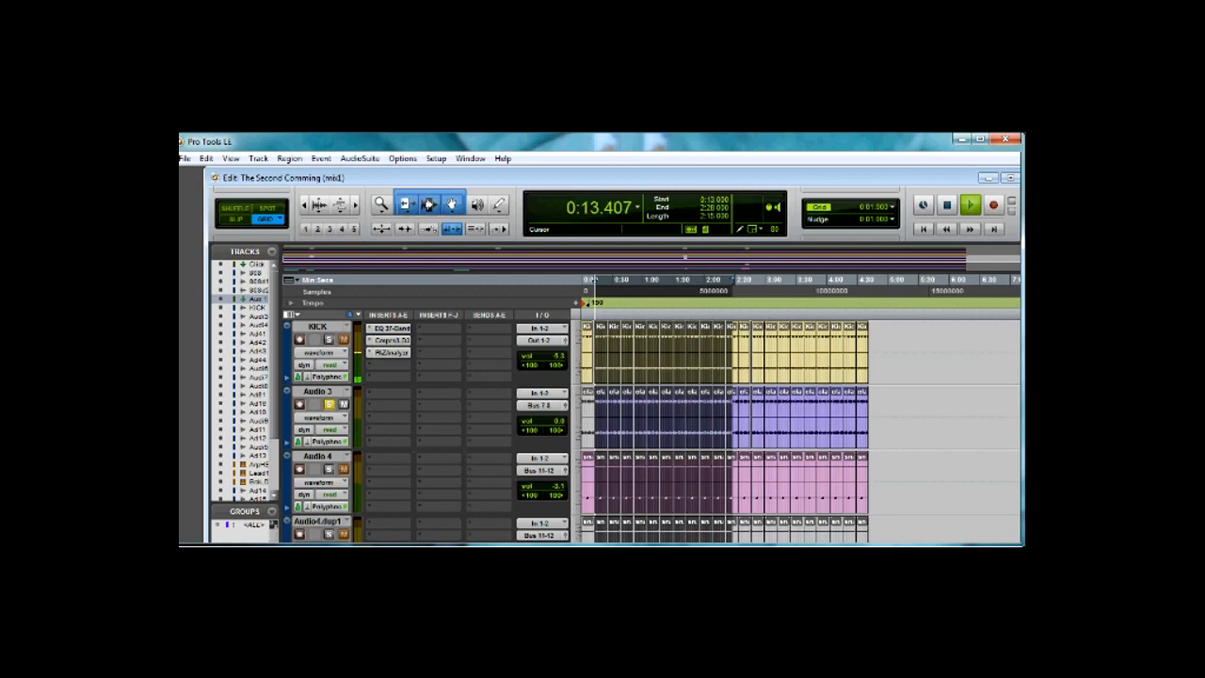
scroll(796, 423, "down", 3)
scroll(795, 423, "down", 3)
scroll(796, 424, "down", 3)
scroll(795, 424, "down", 3)
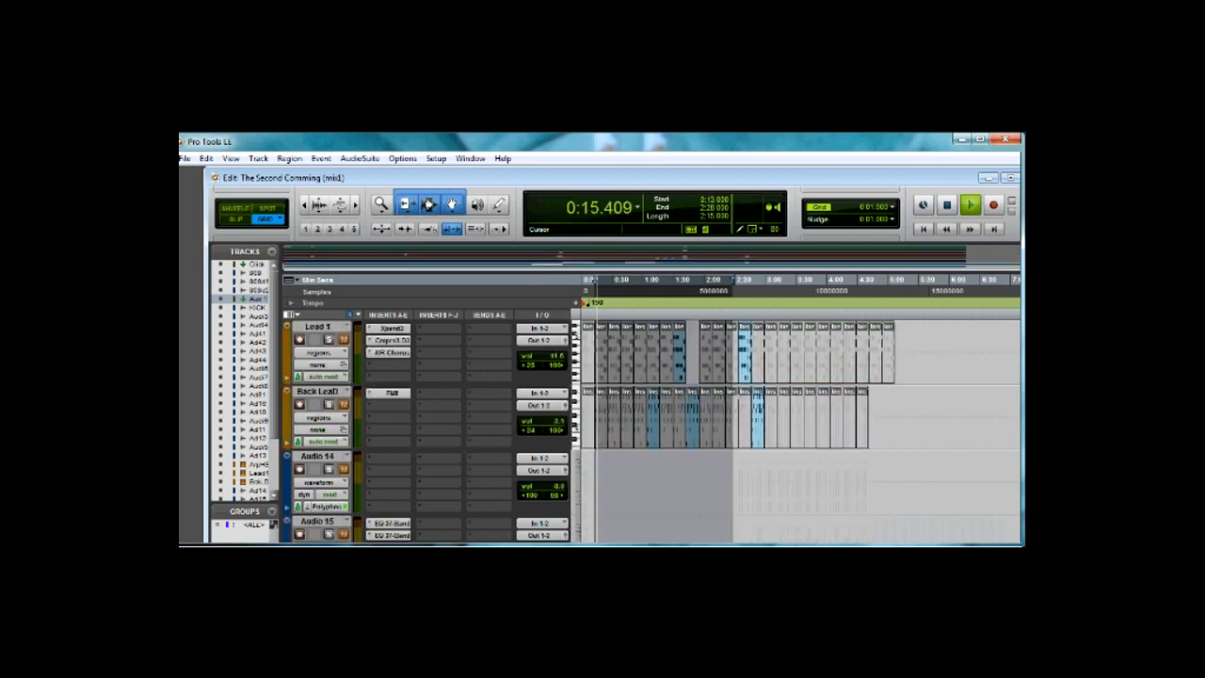
scroll(796, 423, "down", 3)
scroll(795, 424, "down", 3)
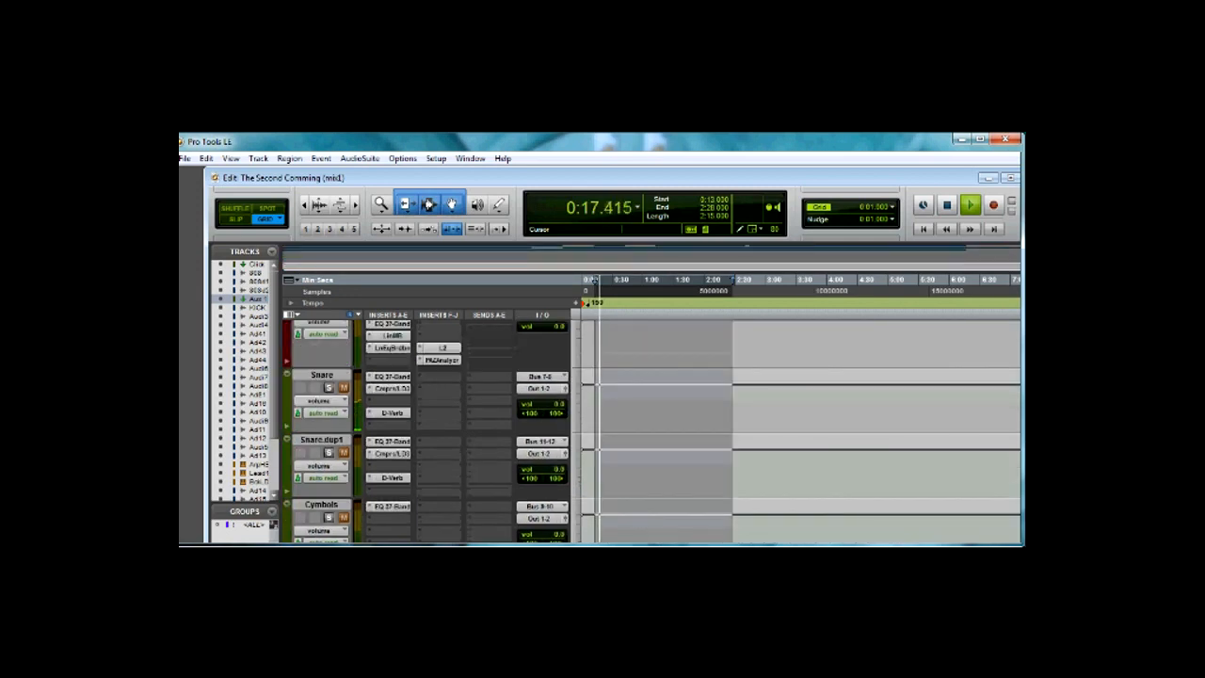
left_click(329, 386)
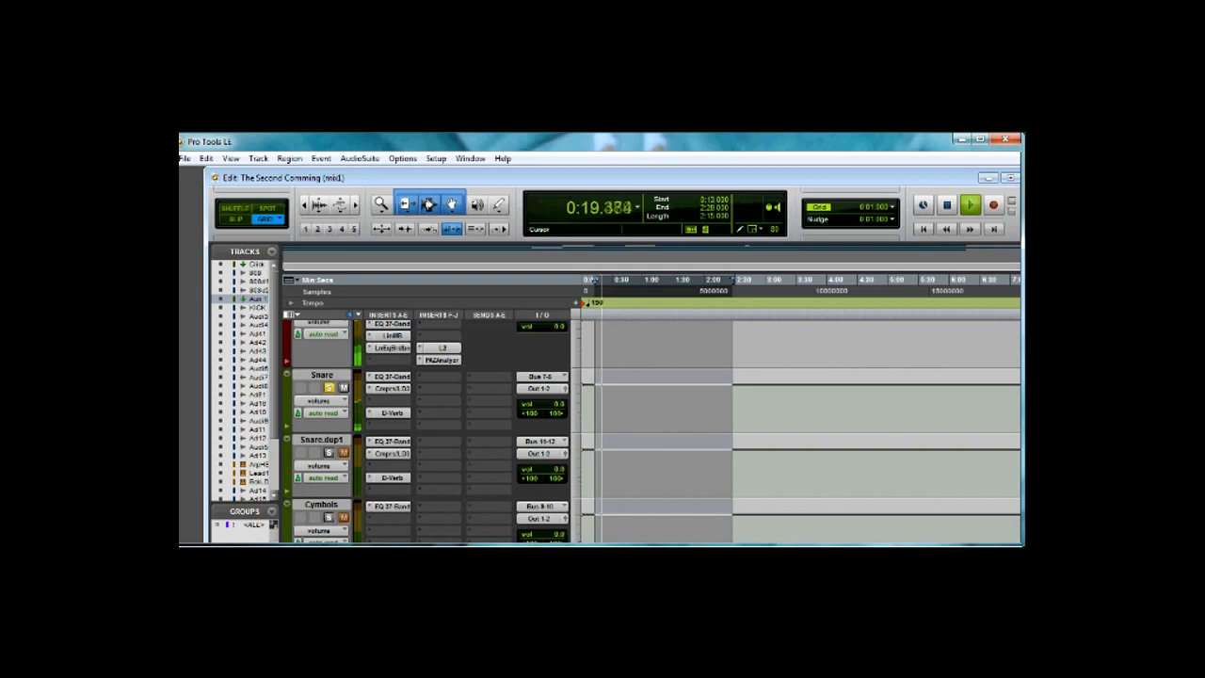
left_click(388, 376)
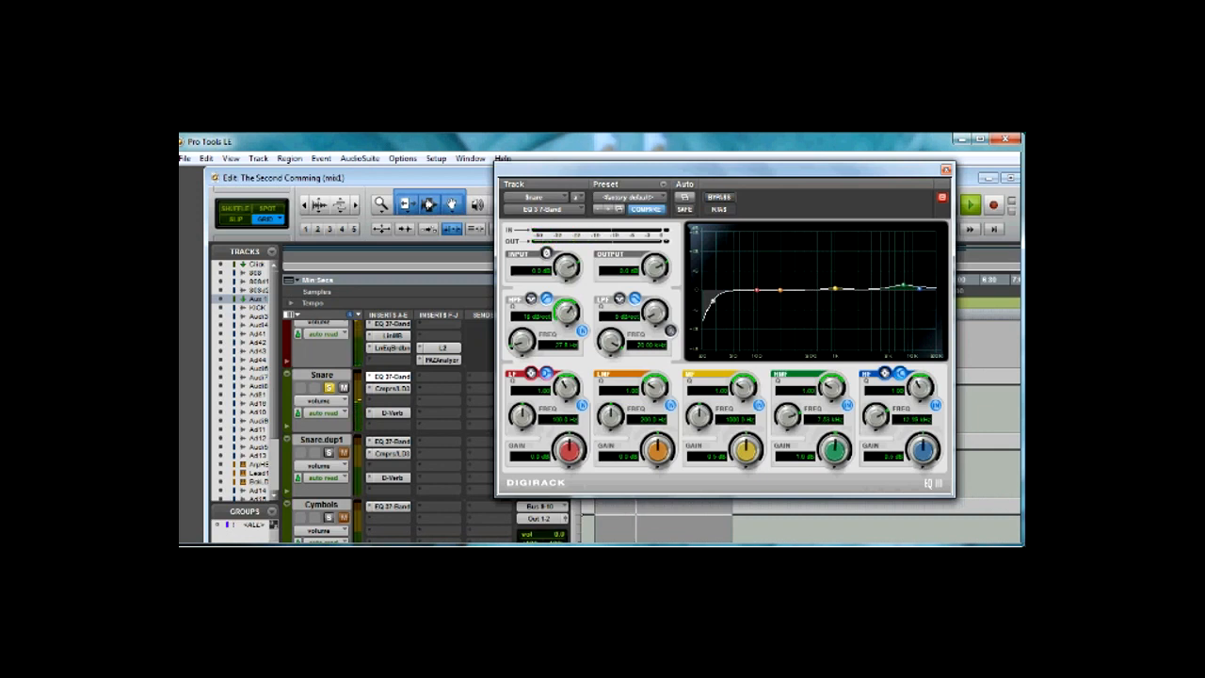
- Enable the LPF band in the Snare's EQ, close it, and bring up the Snare's Compressor/Limiter
left_click(671, 331)
left_click(945, 170)
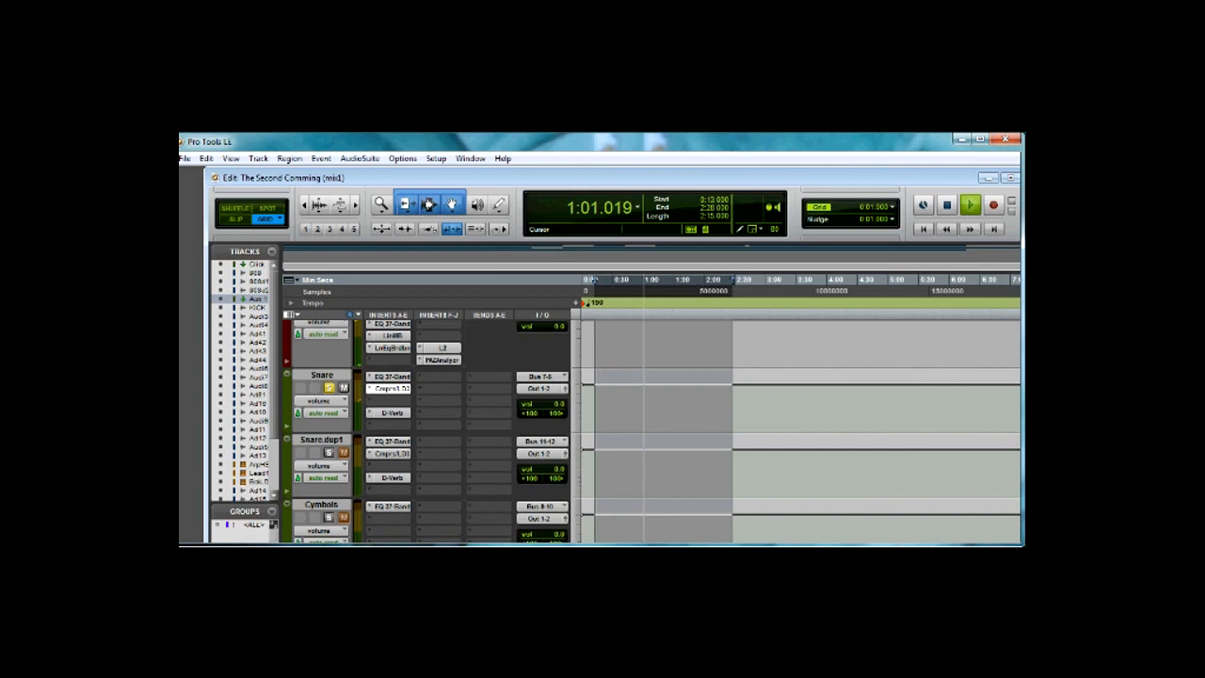
left_click(389, 388)
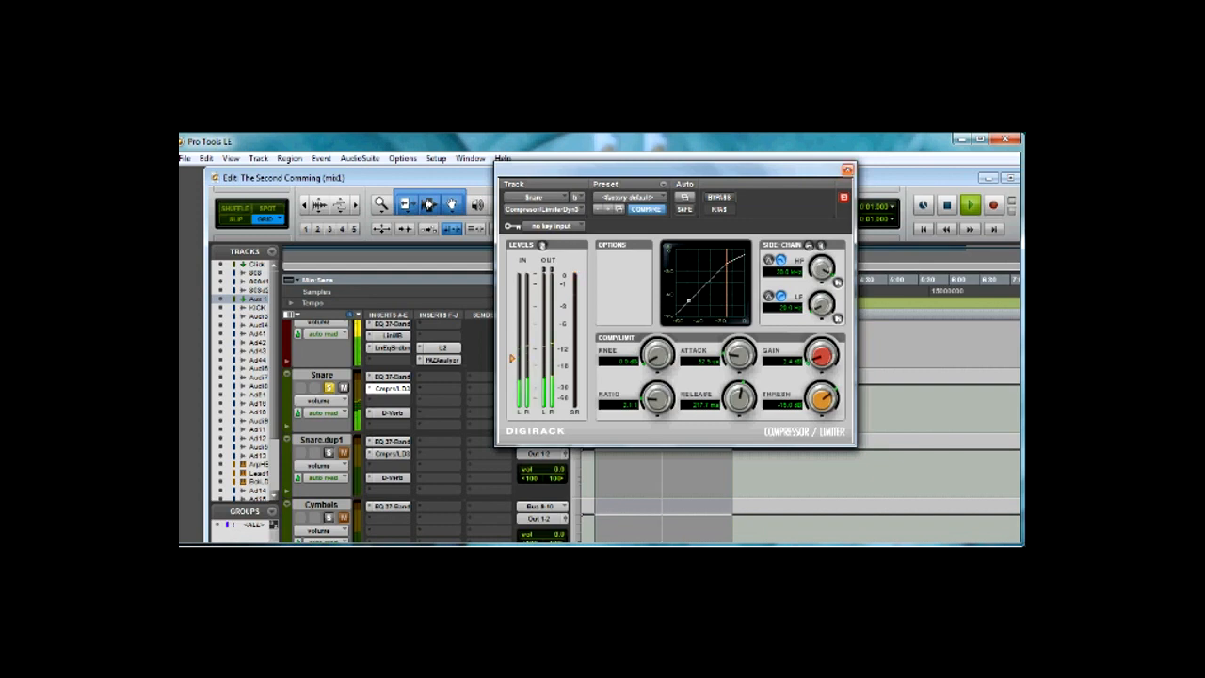
- Close the Snare's Compressor/Limiter and bring up its D-Verb reverb instead
left_click(848, 170)
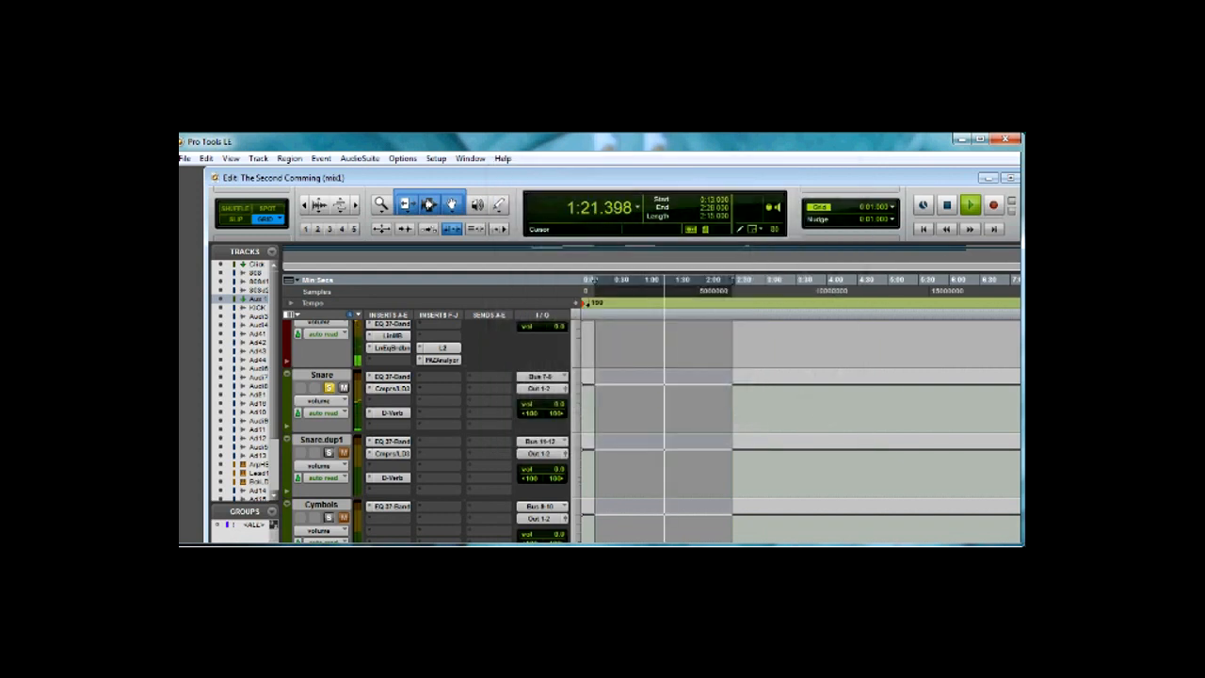
left_click(391, 412)
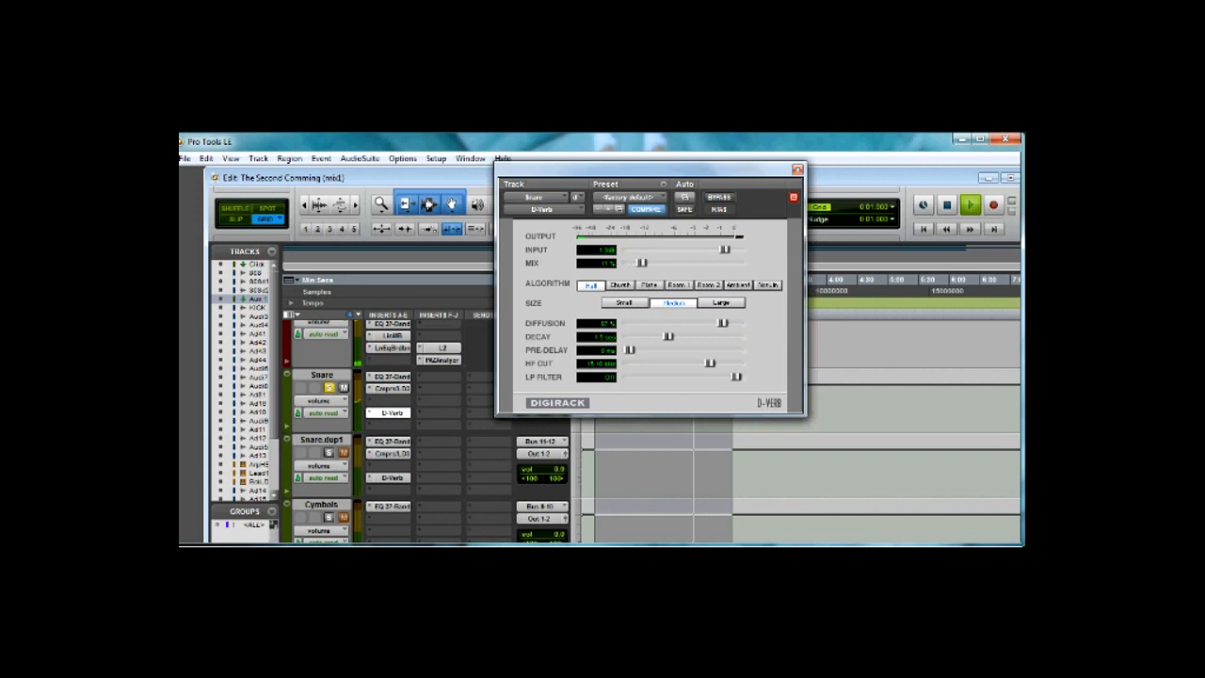
- Settle the Snare's D-Verb wet/dry mix around 4% and close the reverb
left_click_drag(634, 263, 737, 263)
left_click_drag(736, 262, 633, 262)
left_click(797, 169)
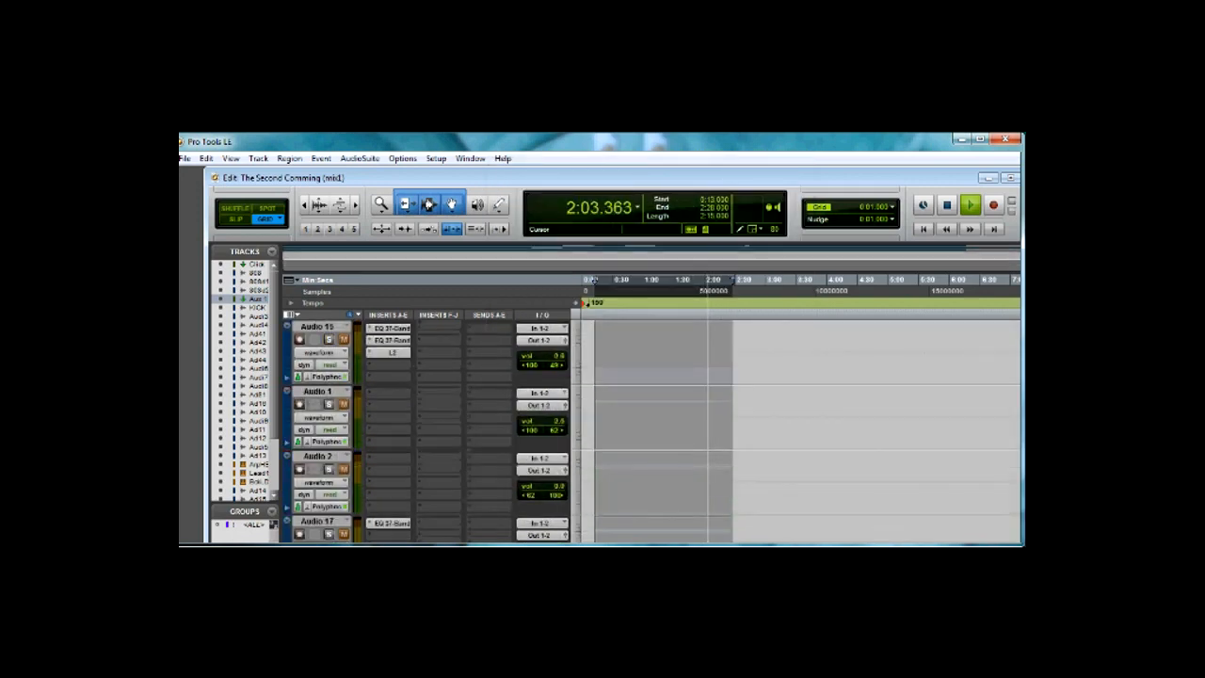
scroll(753, 424, "up", 5)
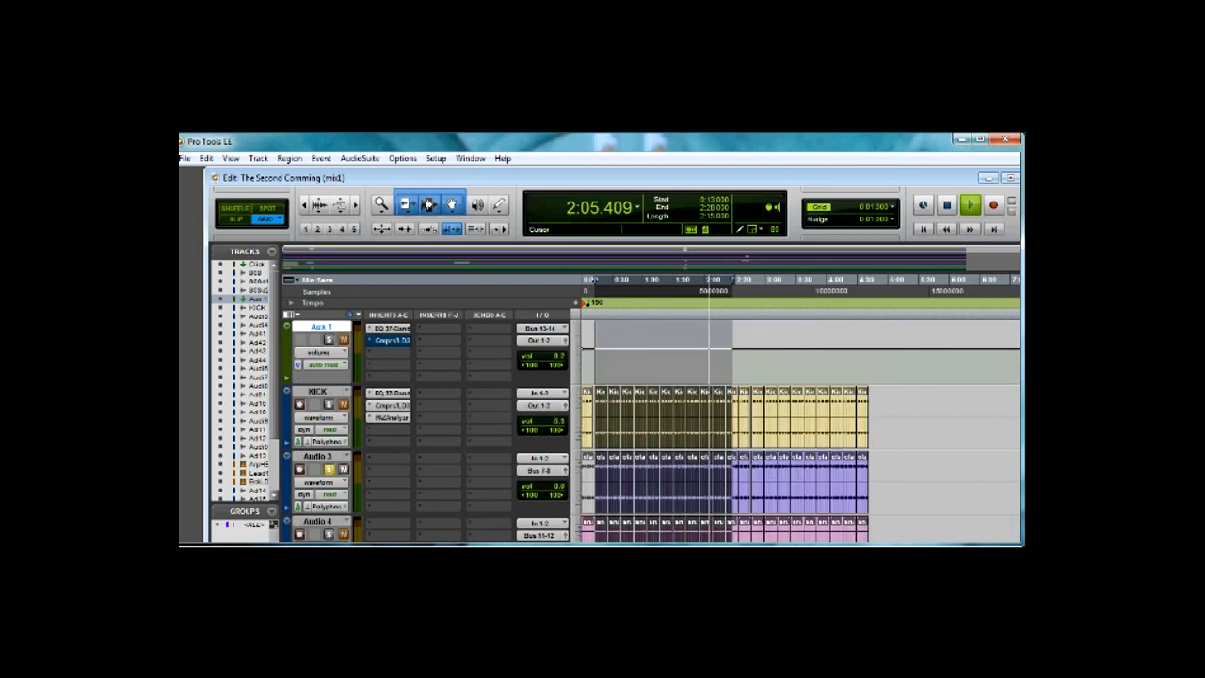
- Stop playback, undo an accidental EQ insert removal on Snare.dup1, and bring up its D-Verb
key("space")
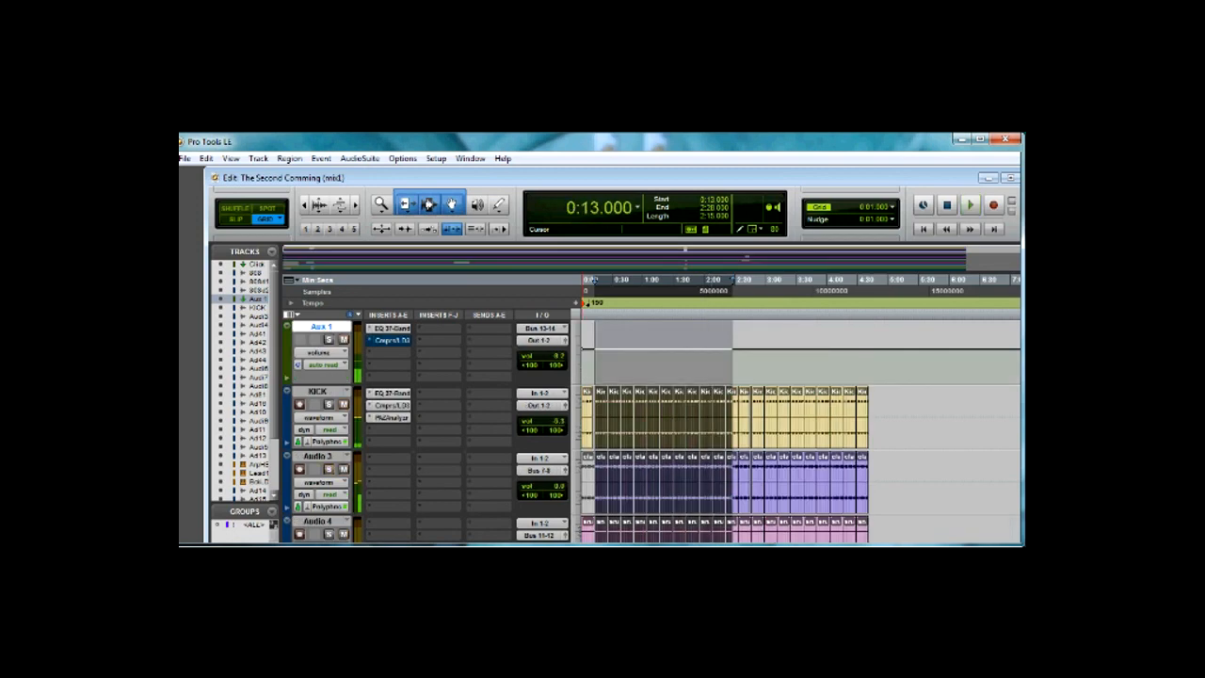
scroll(753, 423, "down", 5)
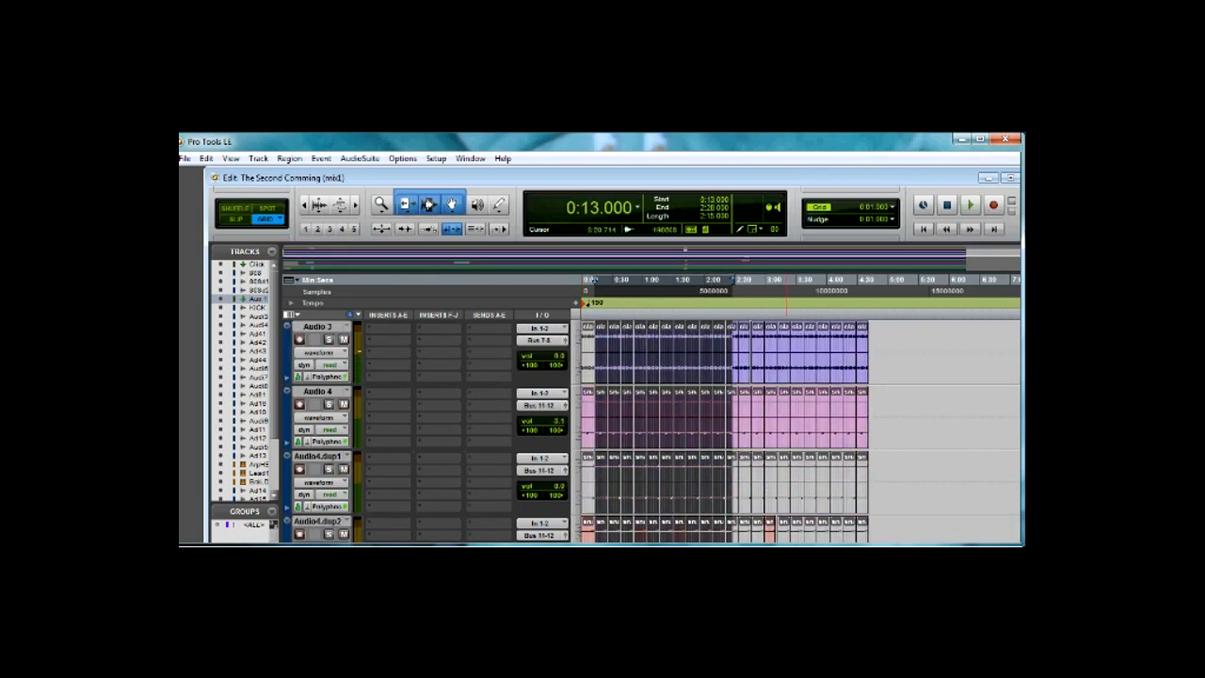
scroll(753, 424, "down", 5)
scroll(753, 423, "down", 5)
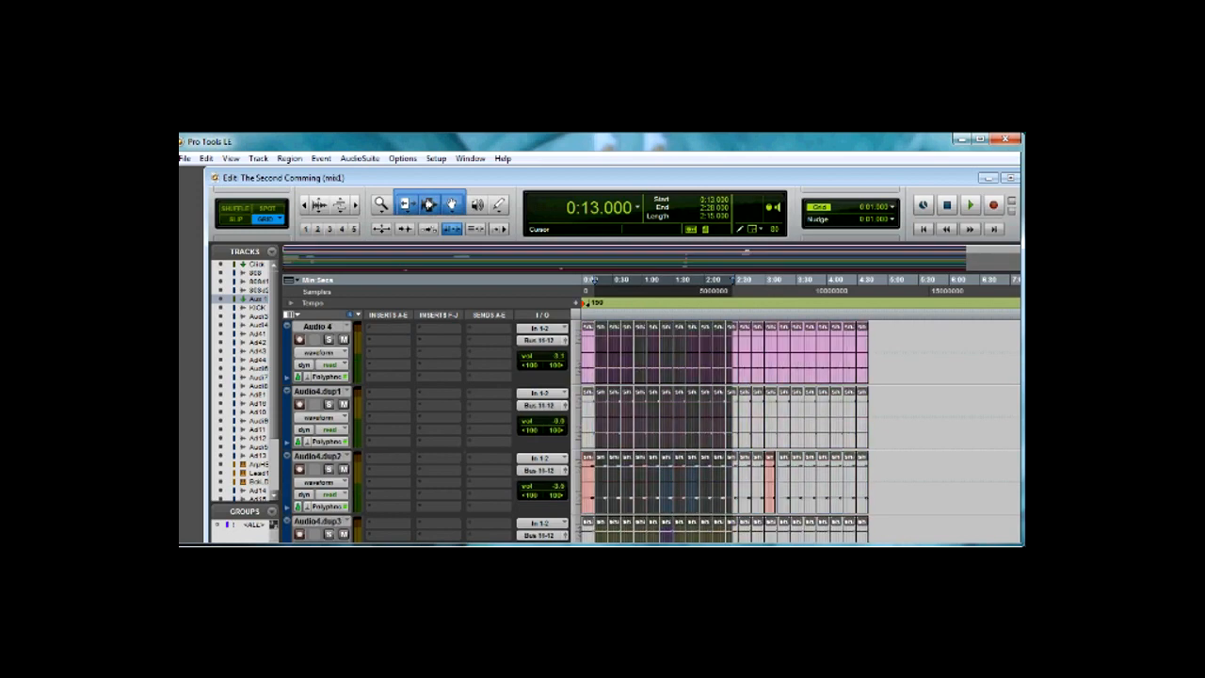
scroll(753, 424, "down", 5)
scroll(753, 423, "down", 5)
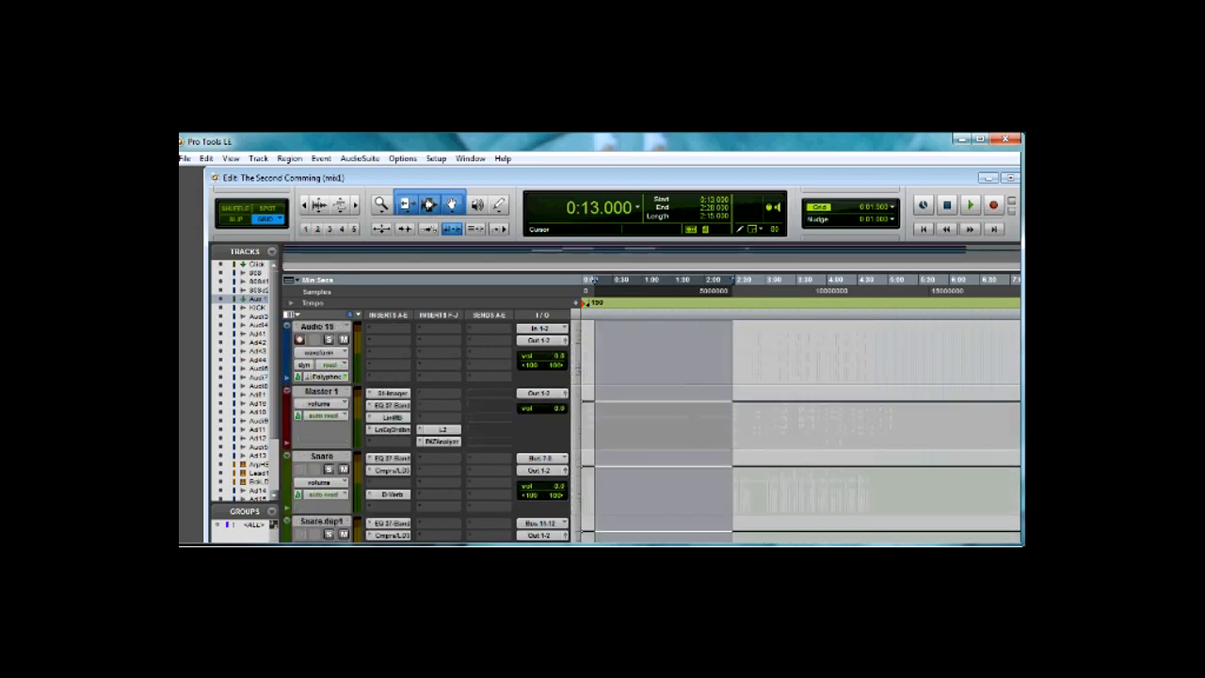
scroll(753, 424, "down", 5)
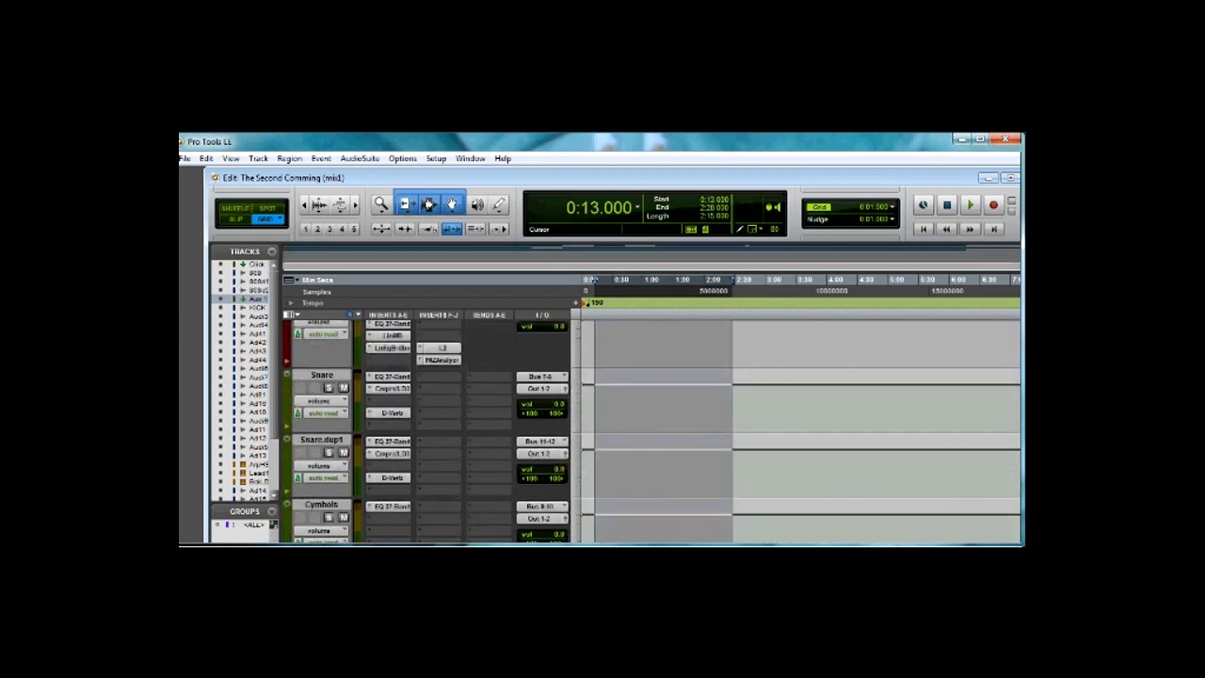
left_click(389, 441)
key("ctrl+z")
left_click(390, 477)
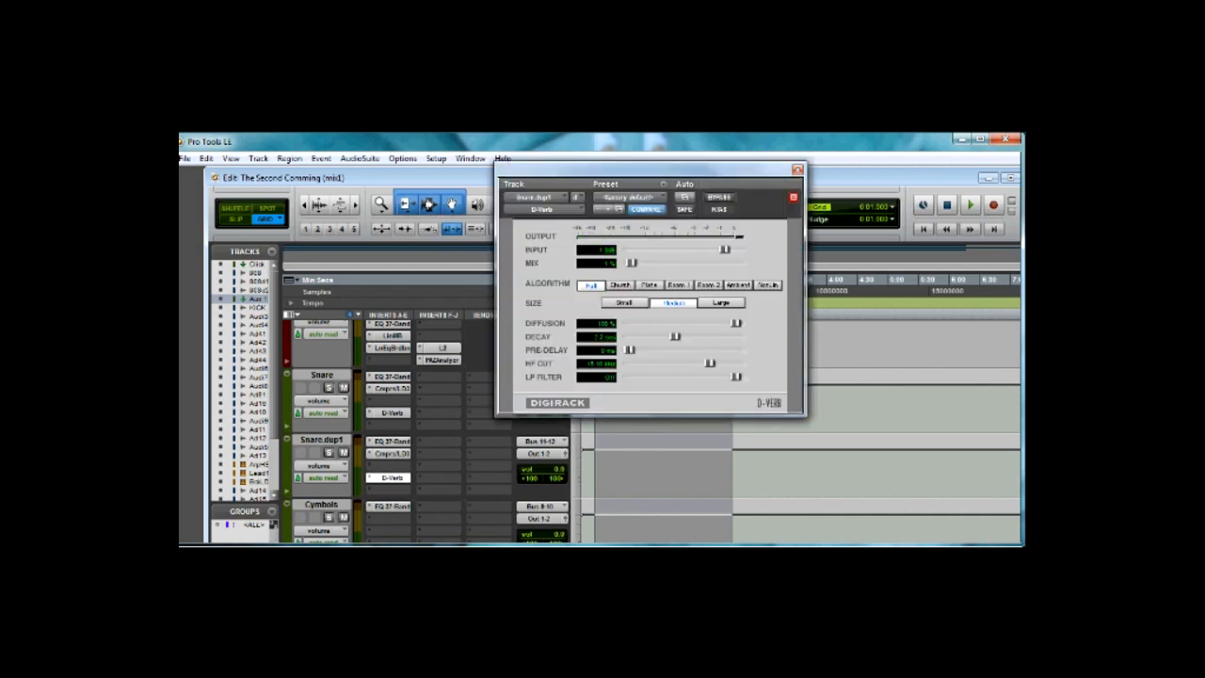
- Close the Snare.dup1 D-Verb so the session's tracks show again
left_click(797, 171)
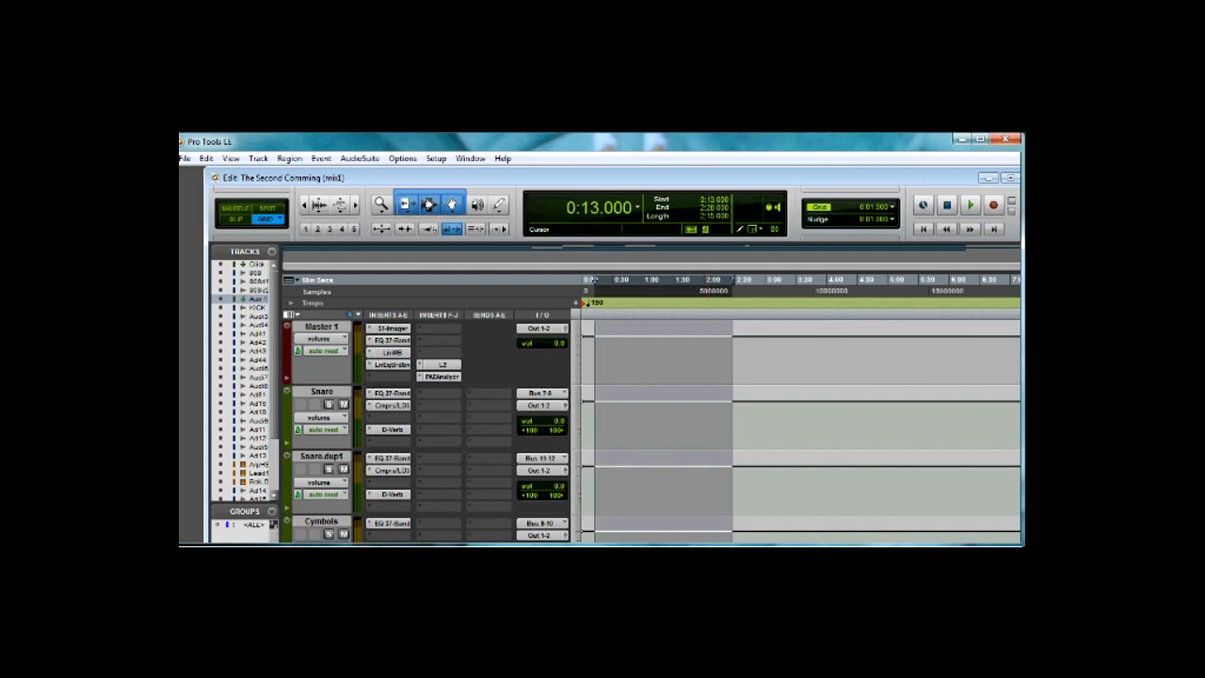
scroll(659, 424, "down", 1)
left_click(390, 506)
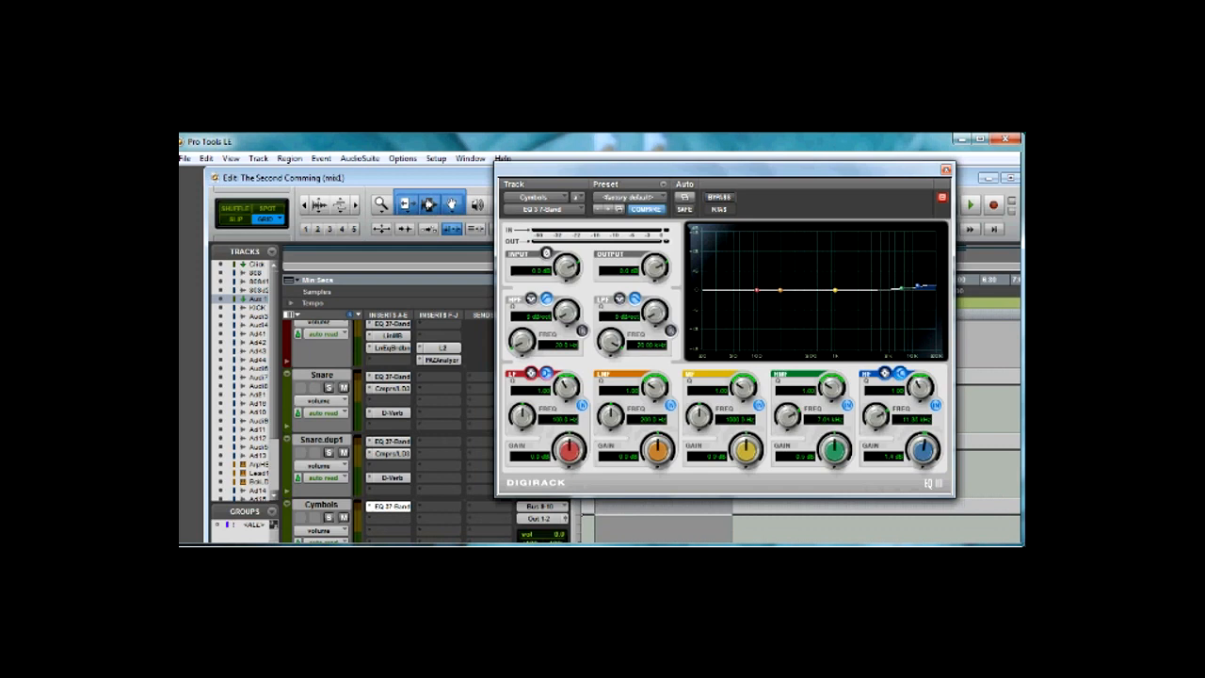
left_click(945, 170)
scroll(659, 424, "up", 2)
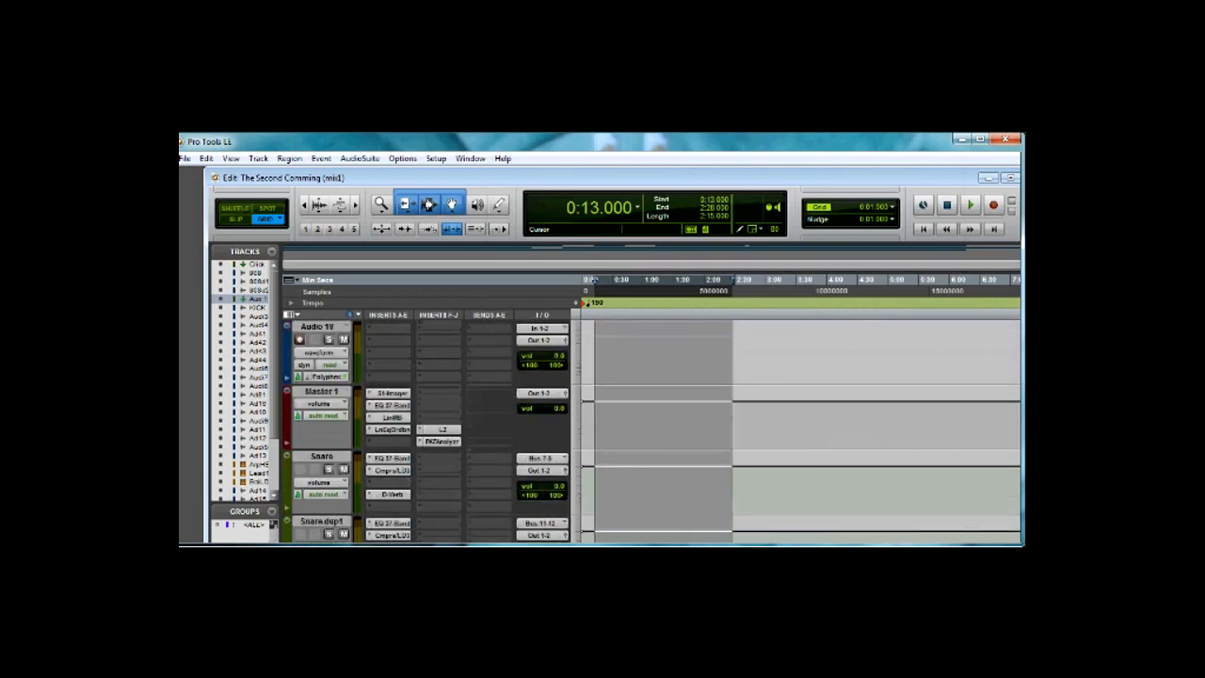
scroll(659, 424, "up", 5)
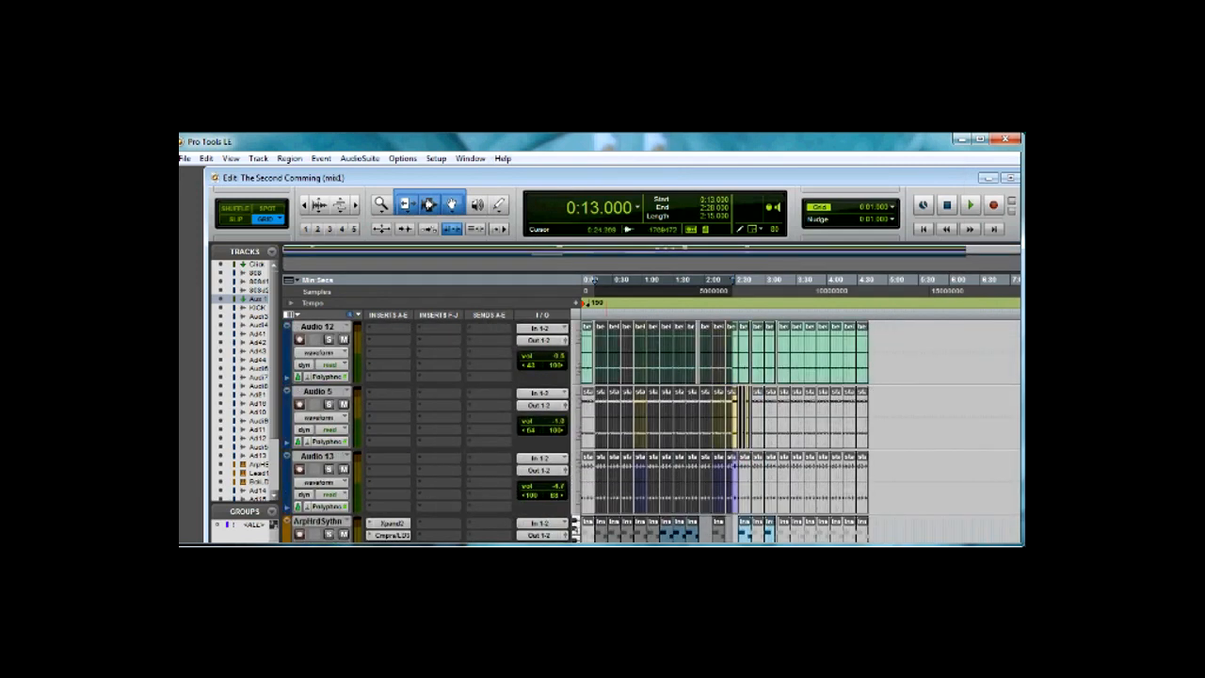
scroll(659, 424, "up", 5)
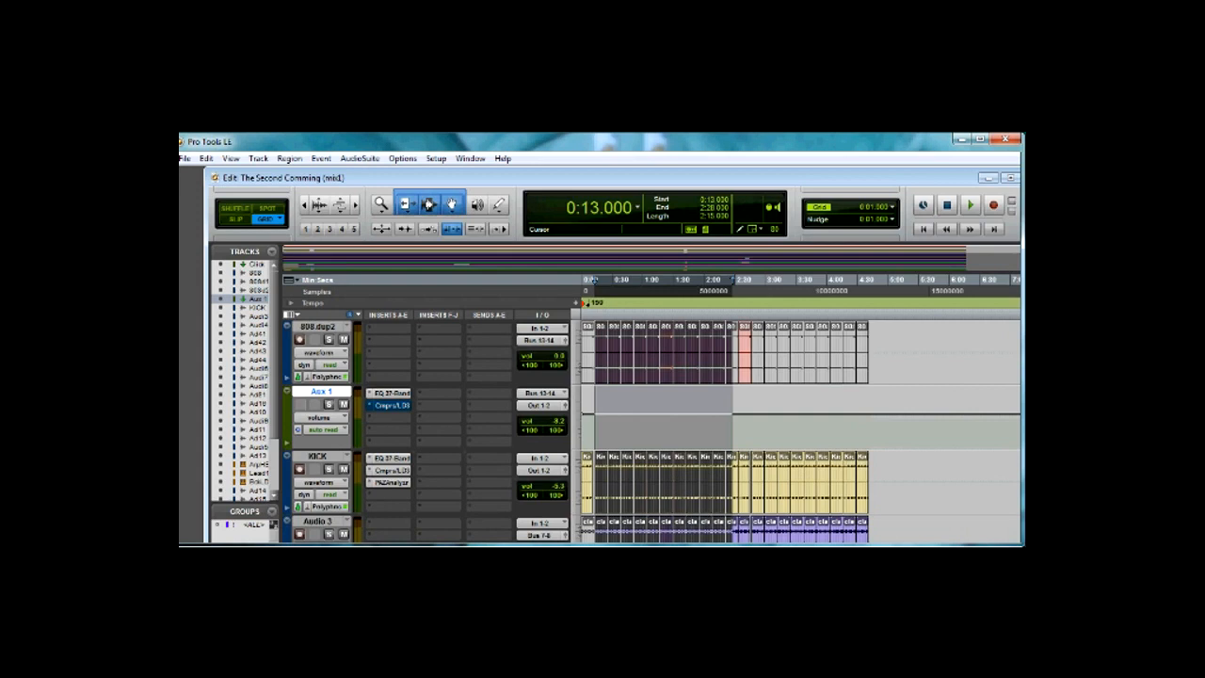
- Check the KICK compressor, play the whole beat, and solo Audio 5 and Audio 13
left_click(391, 470)
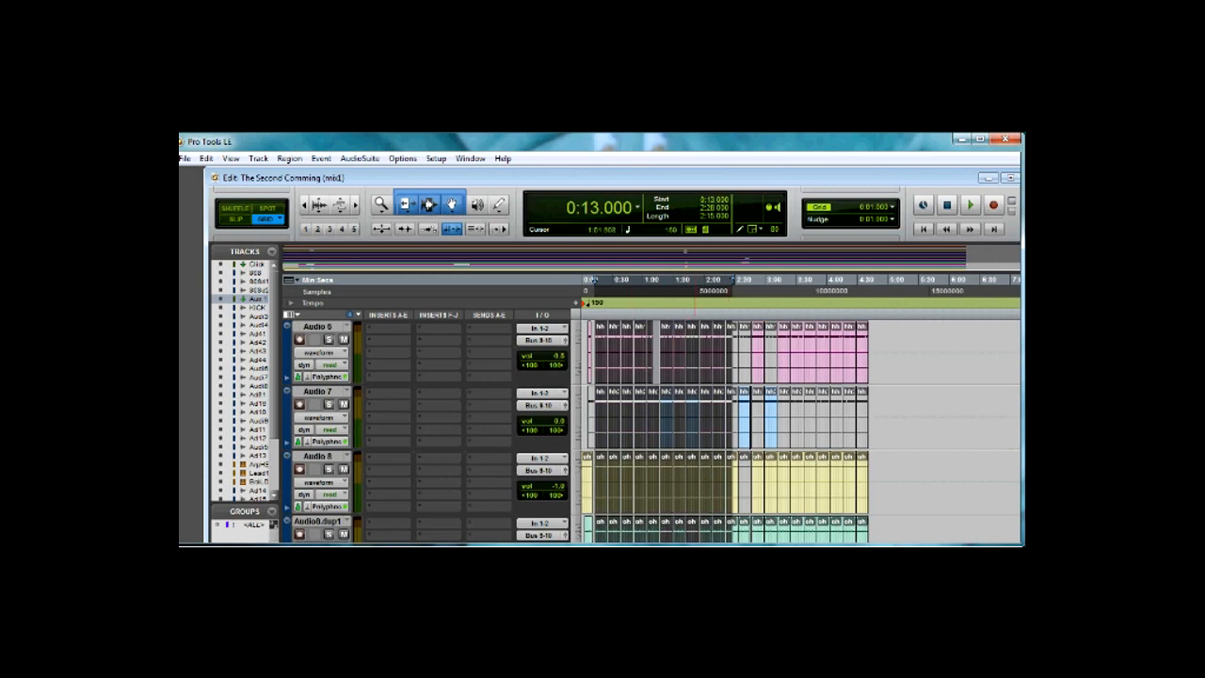
key("ctrl+a")
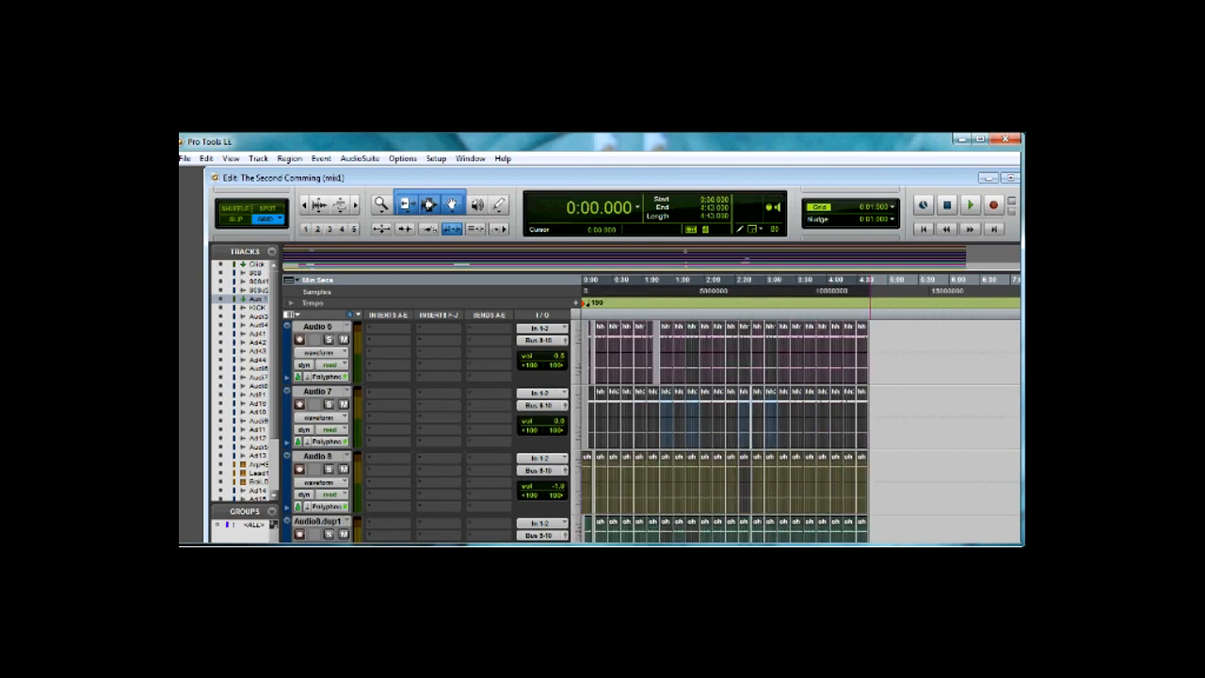
key("space")
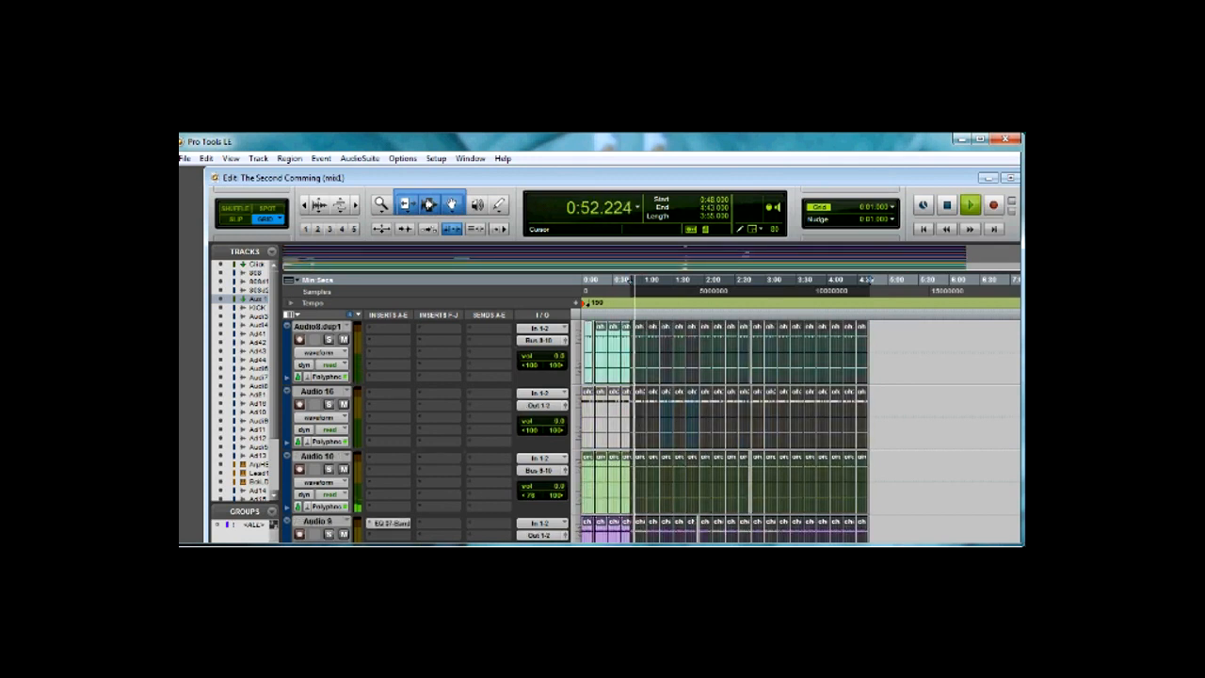
scroll(724, 424, "down", 2)
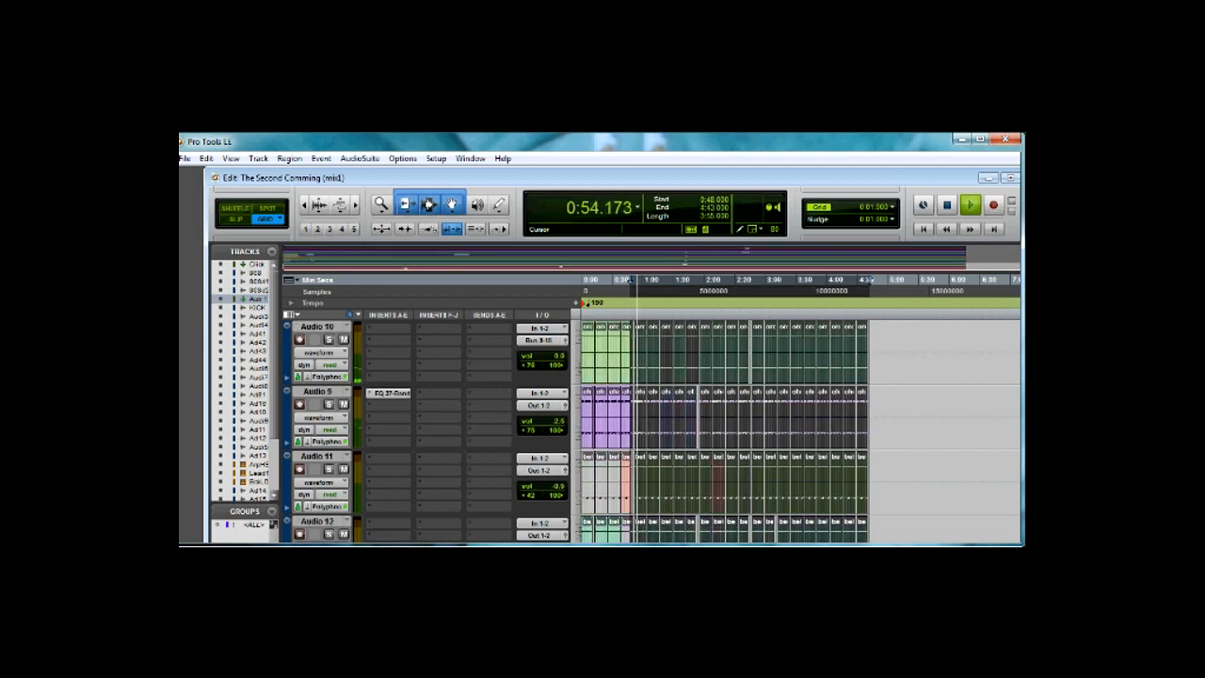
scroll(725, 424, "down", 1)
scroll(725, 424, "down", 1)
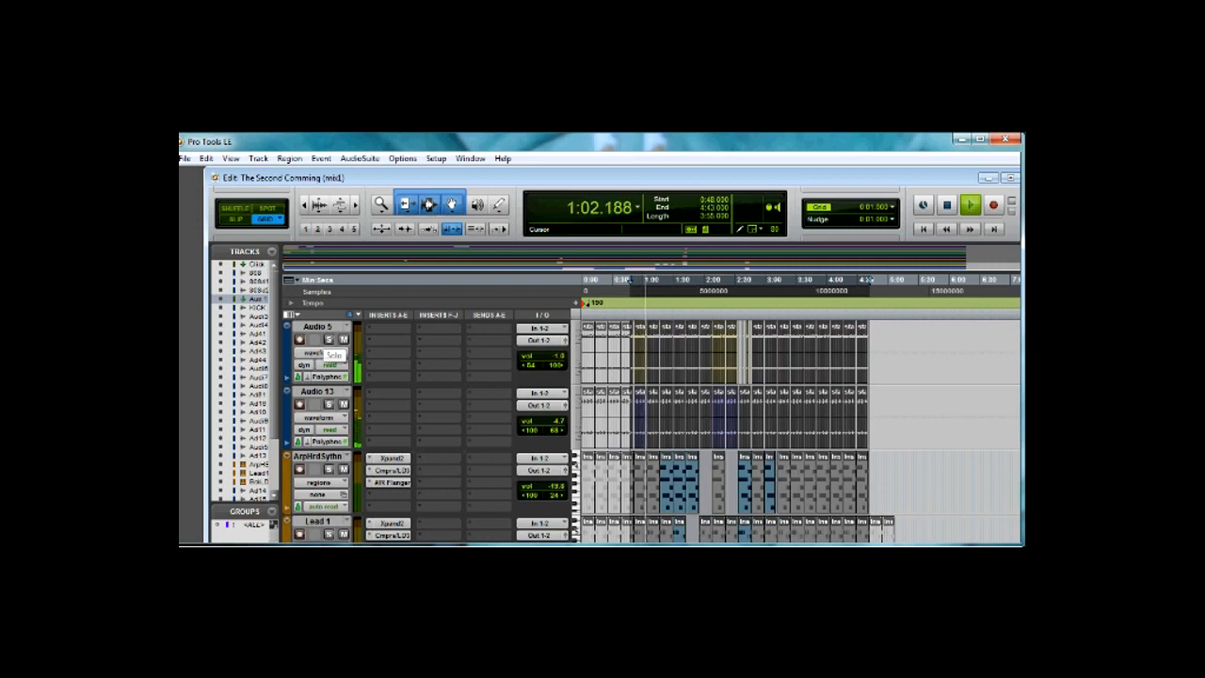
left_click(329, 339)
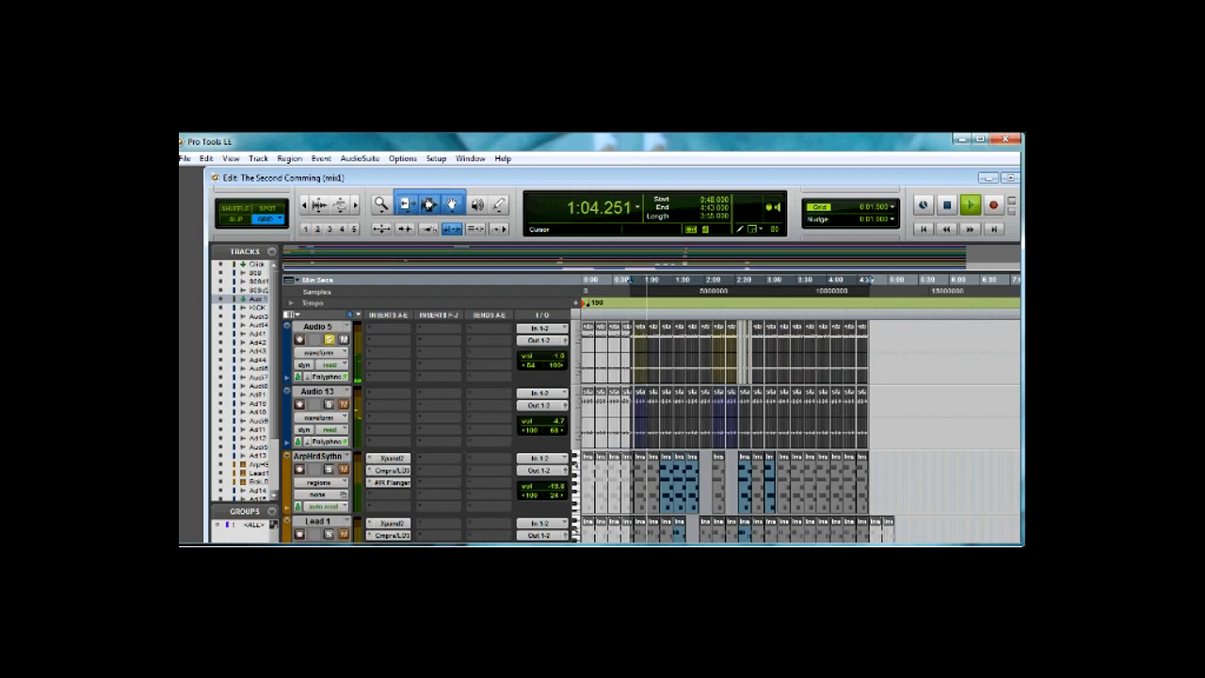
left_click(329, 403)
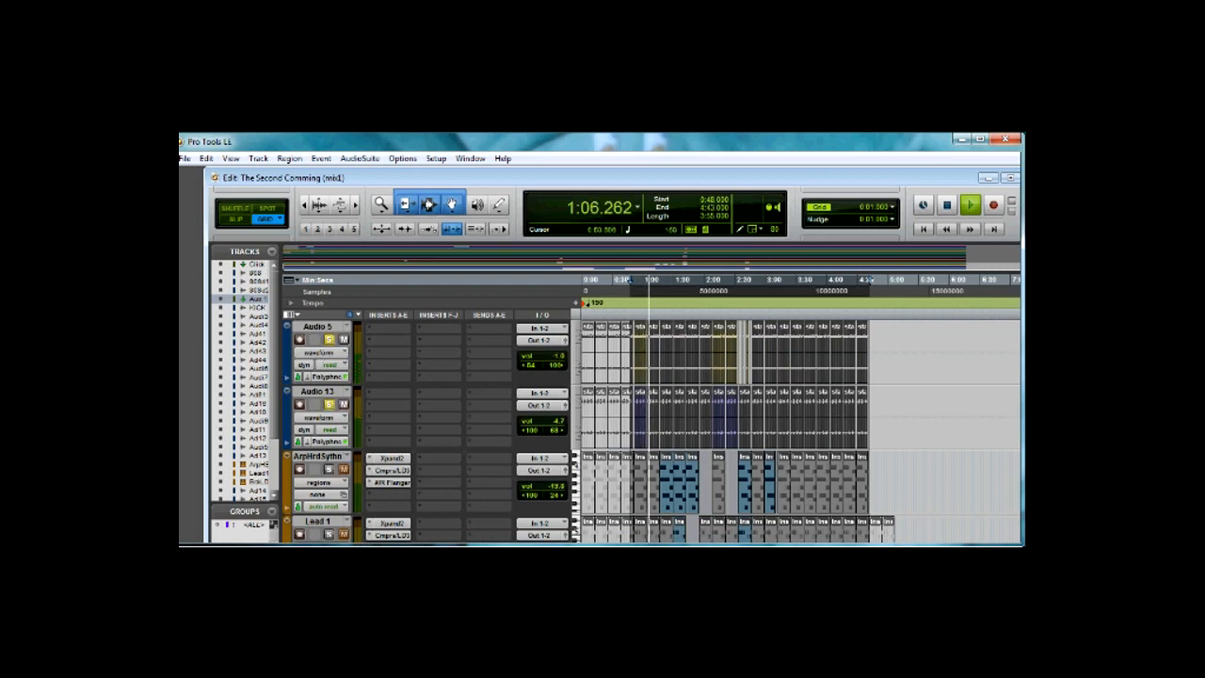
key("space")
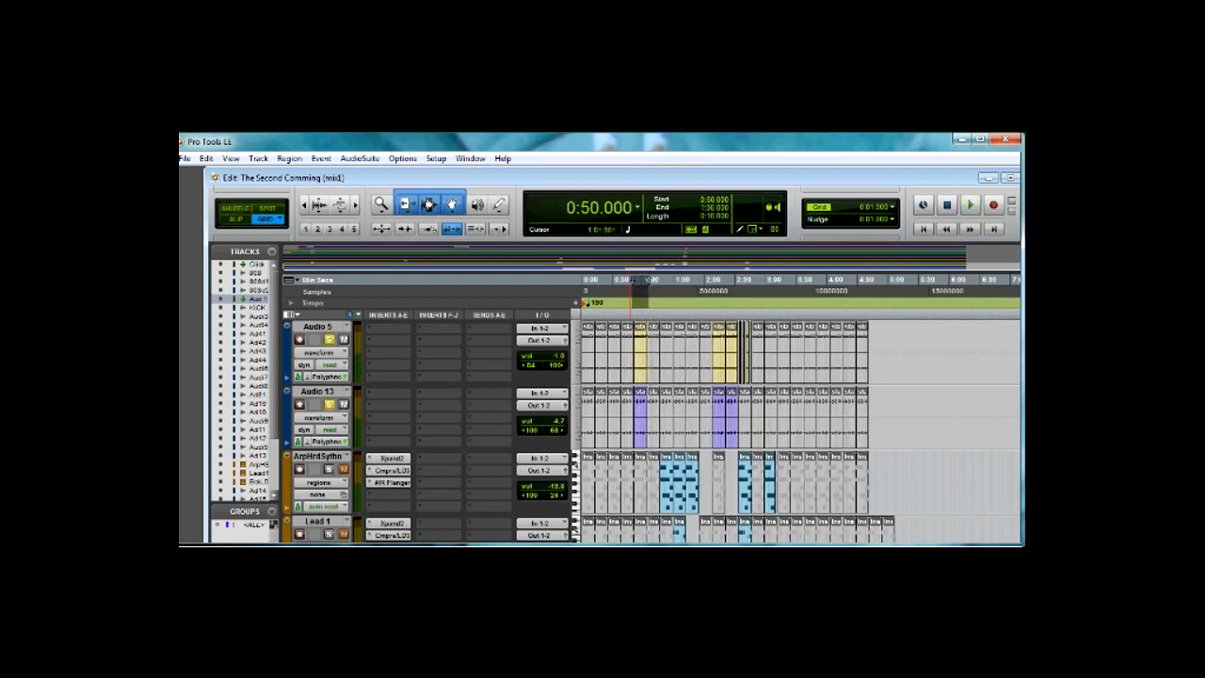
scroll(631, 301, "up", 1)
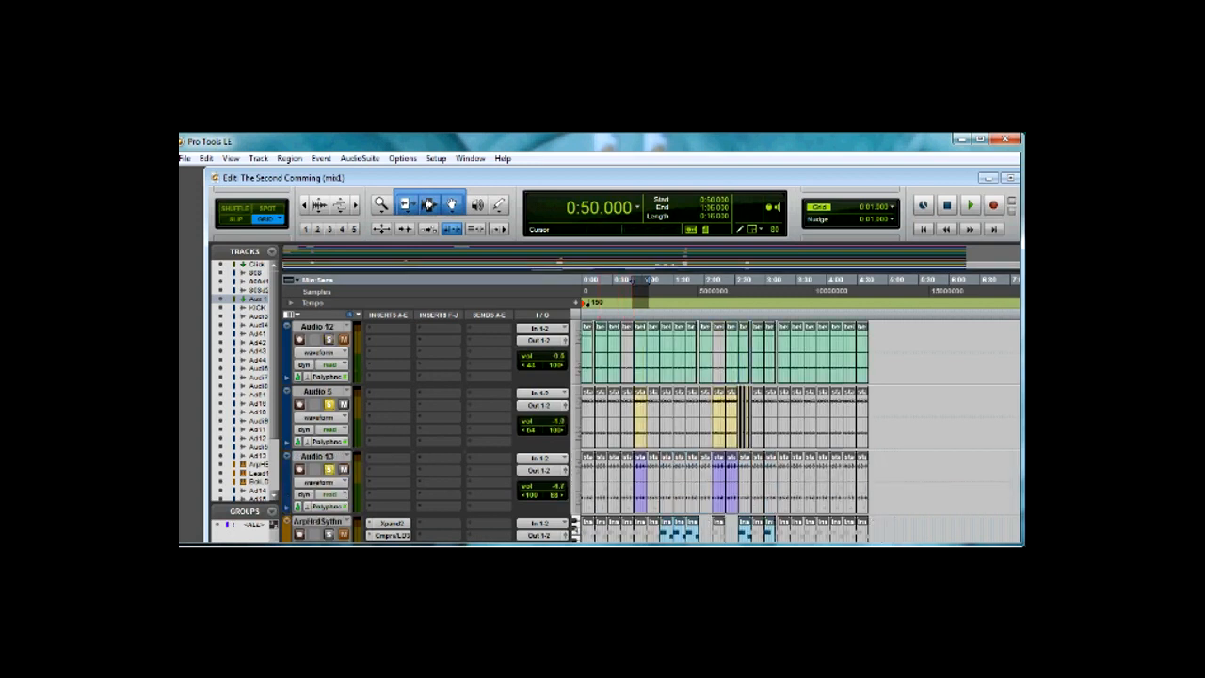
key("space")
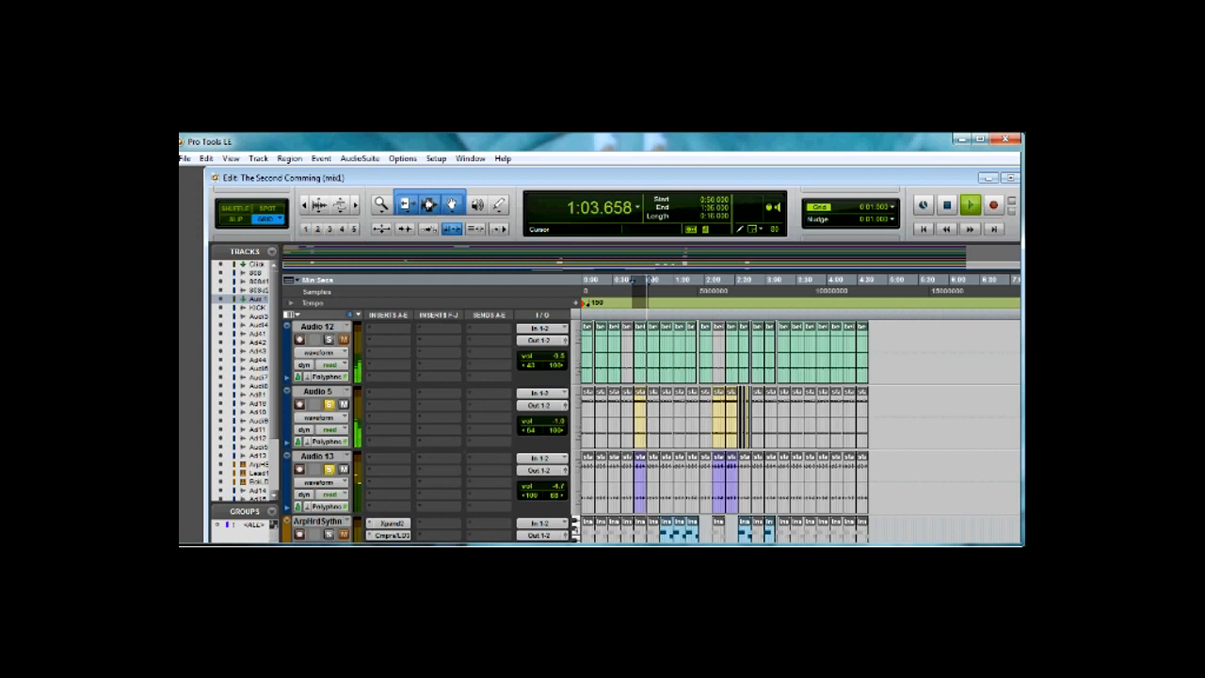
key("space")
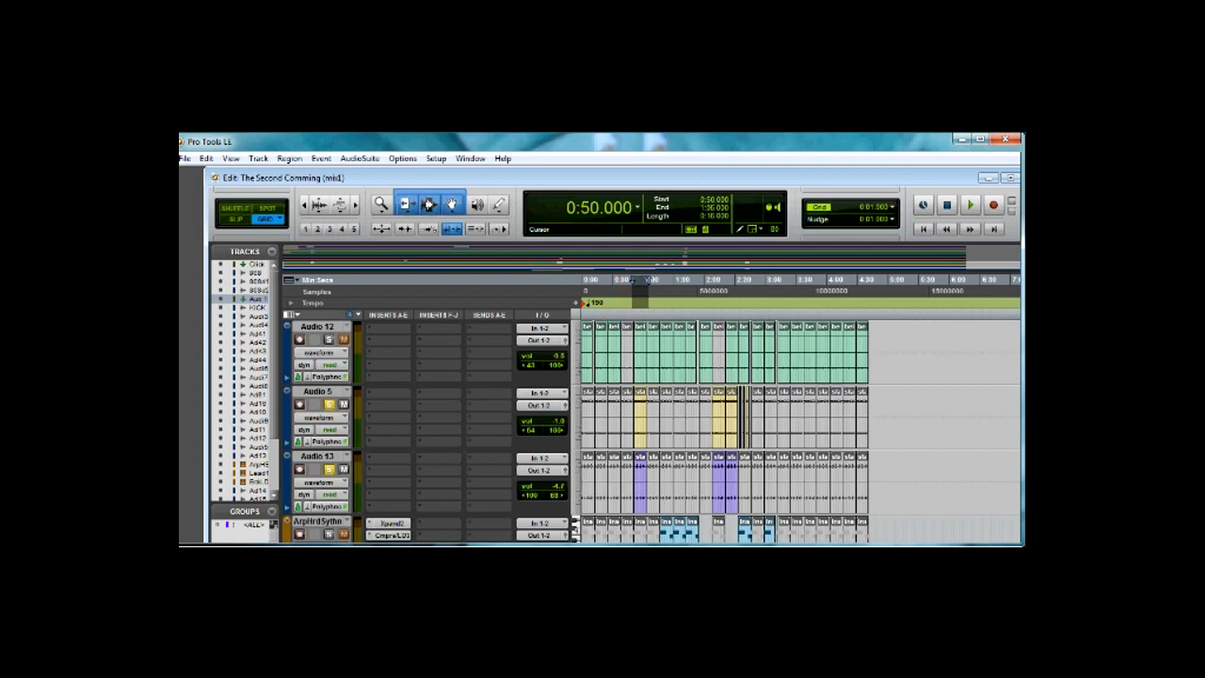
scroll(725, 424, "up", 3)
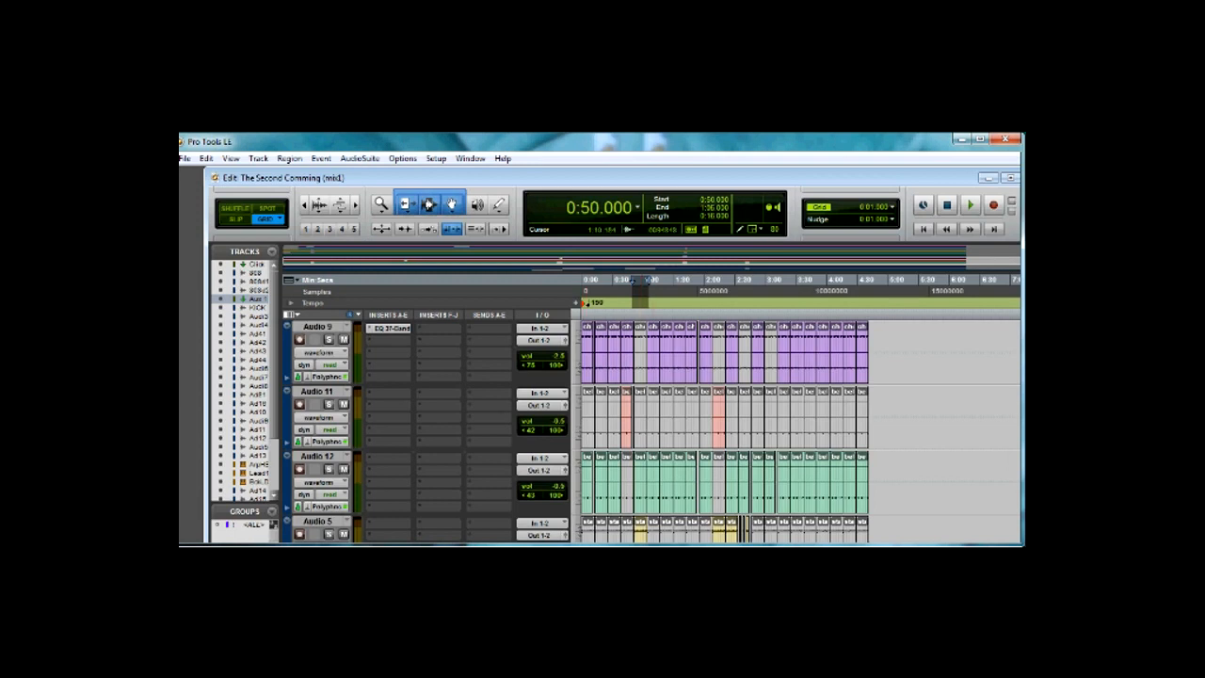
scroll(633, 377, "down", 3)
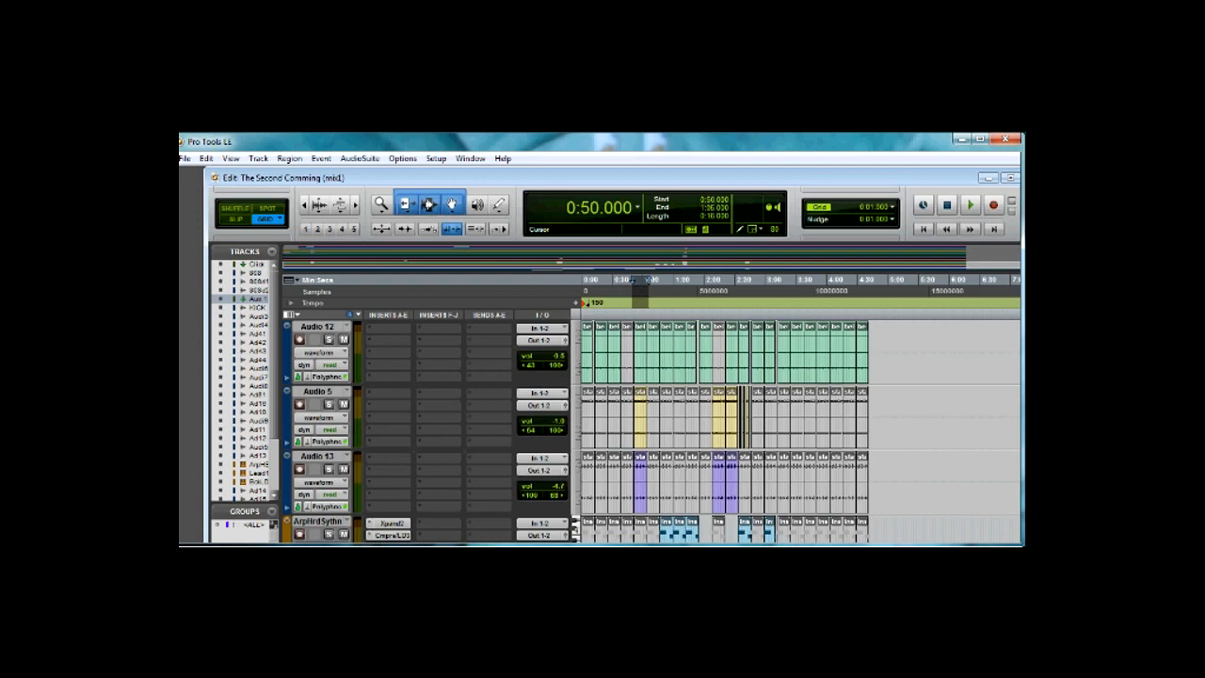
scroll(725, 423, "down", 2)
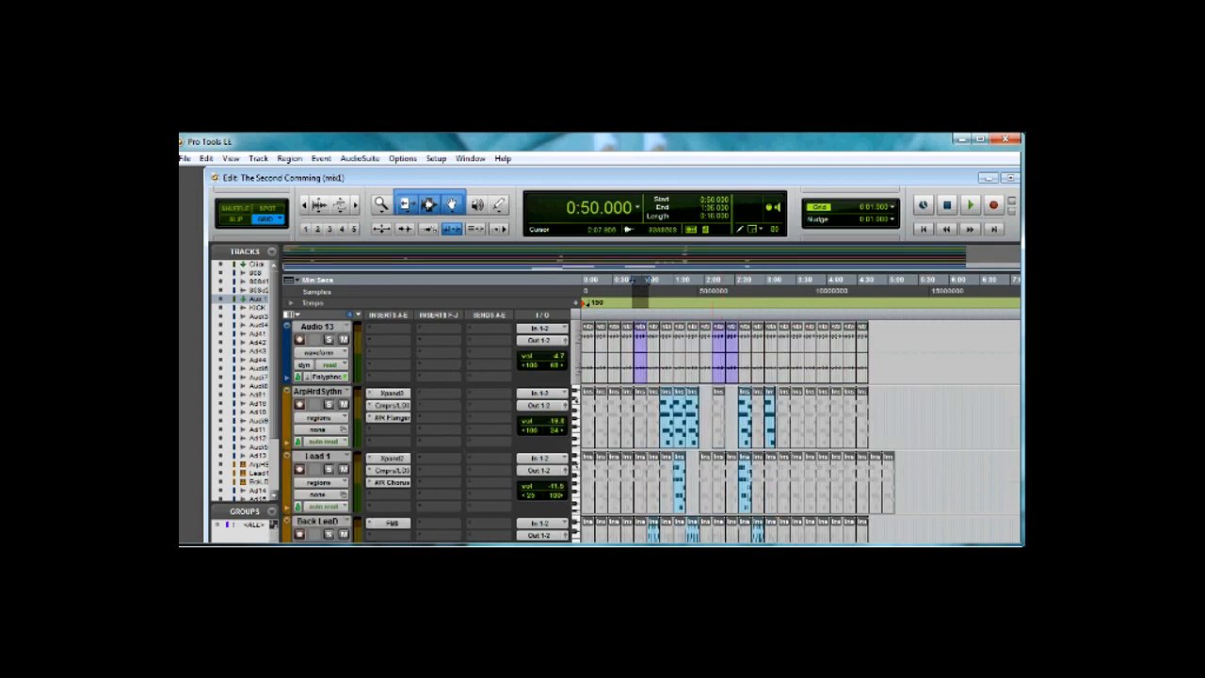
- Play from 1:11 and look over Audio 9's EQ 3 7-Band before closing it
left_click_drag(652, 280, 728, 280)
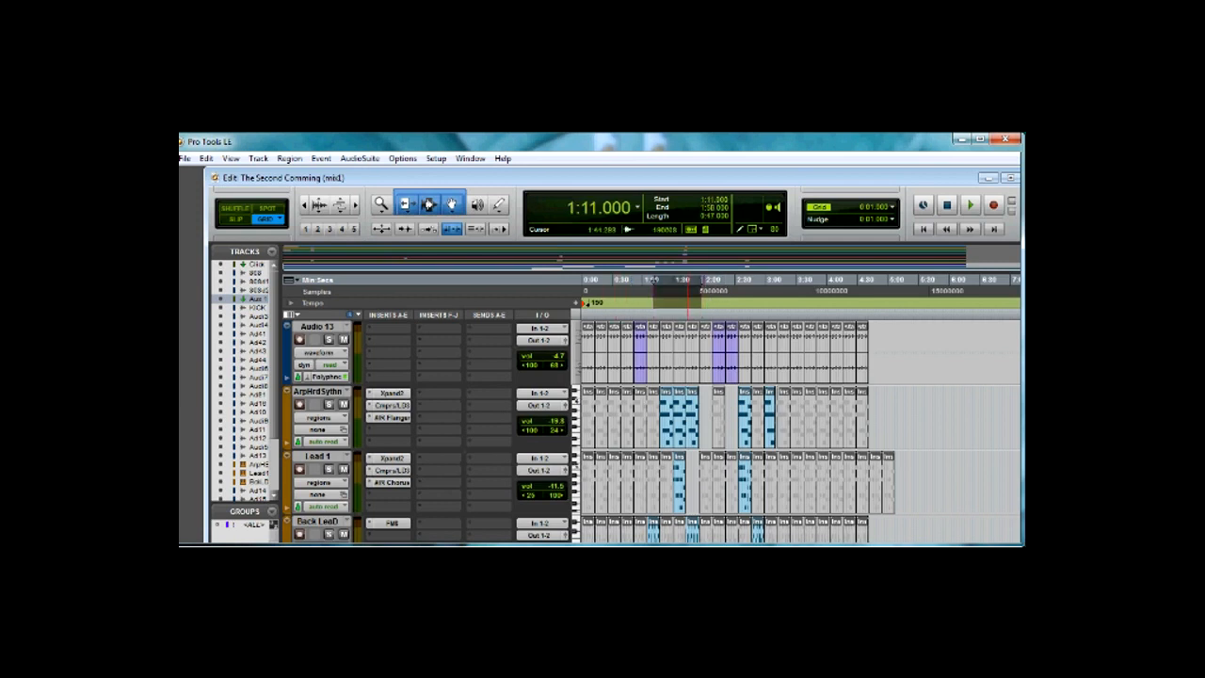
scroll(725, 423, "up", 3)
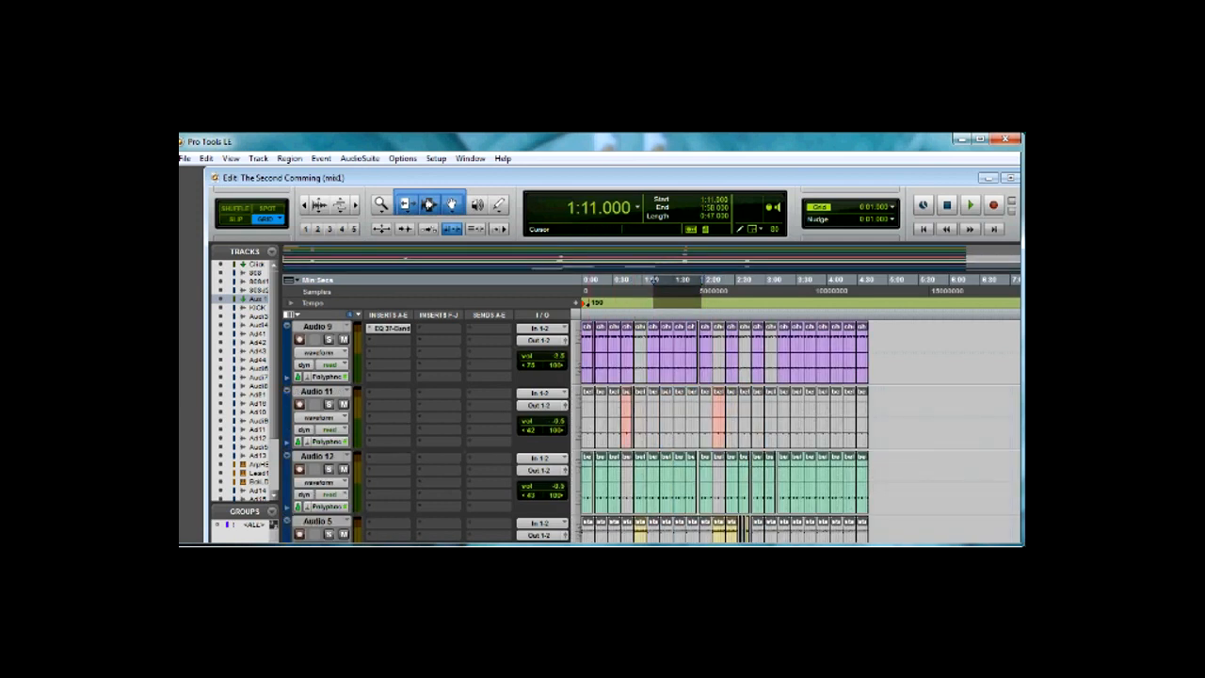
key("space")
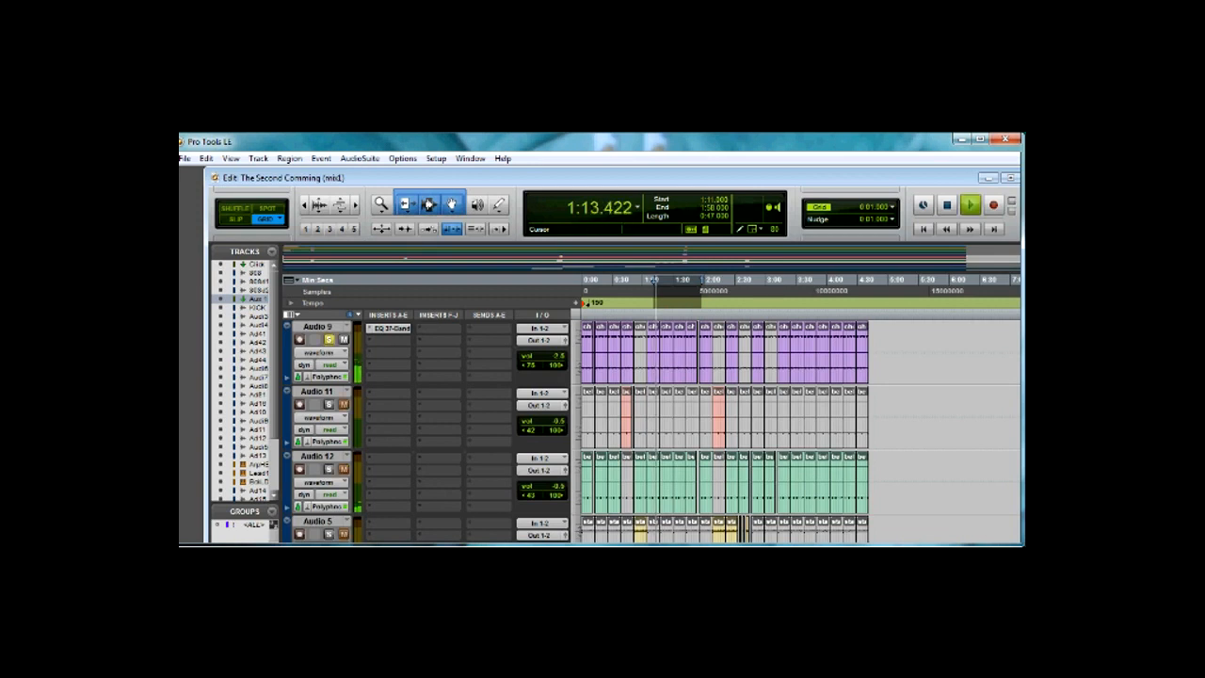
left_click(389, 327)
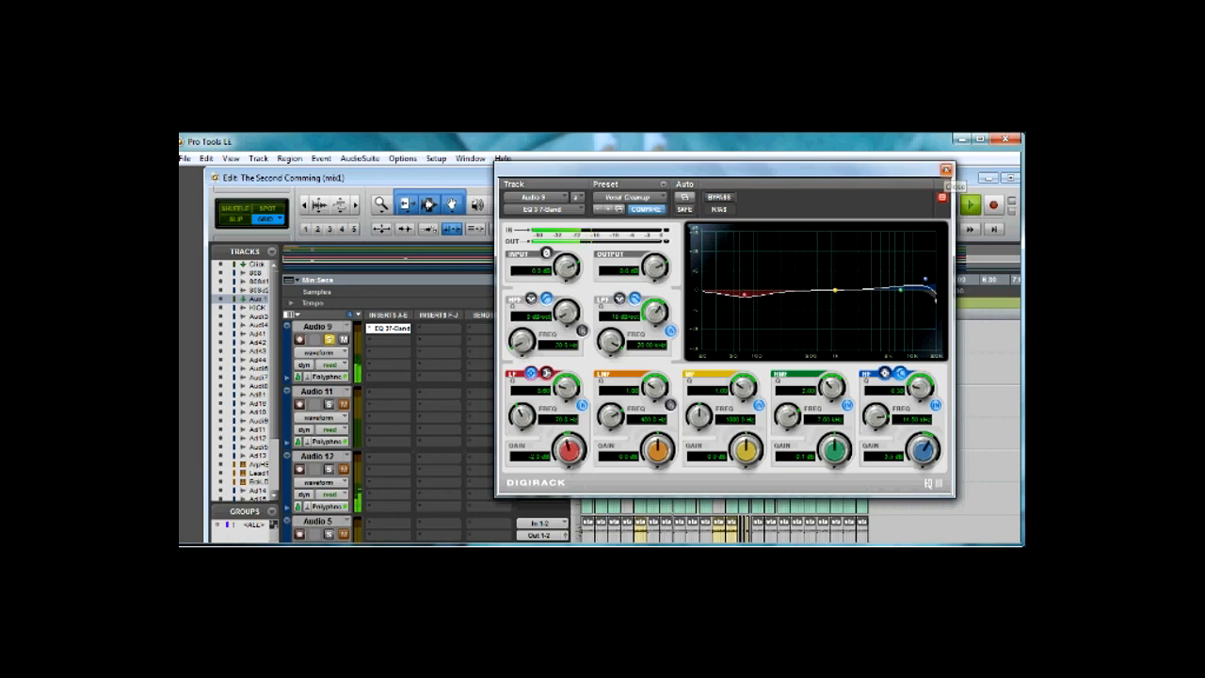
left_click(945, 171)
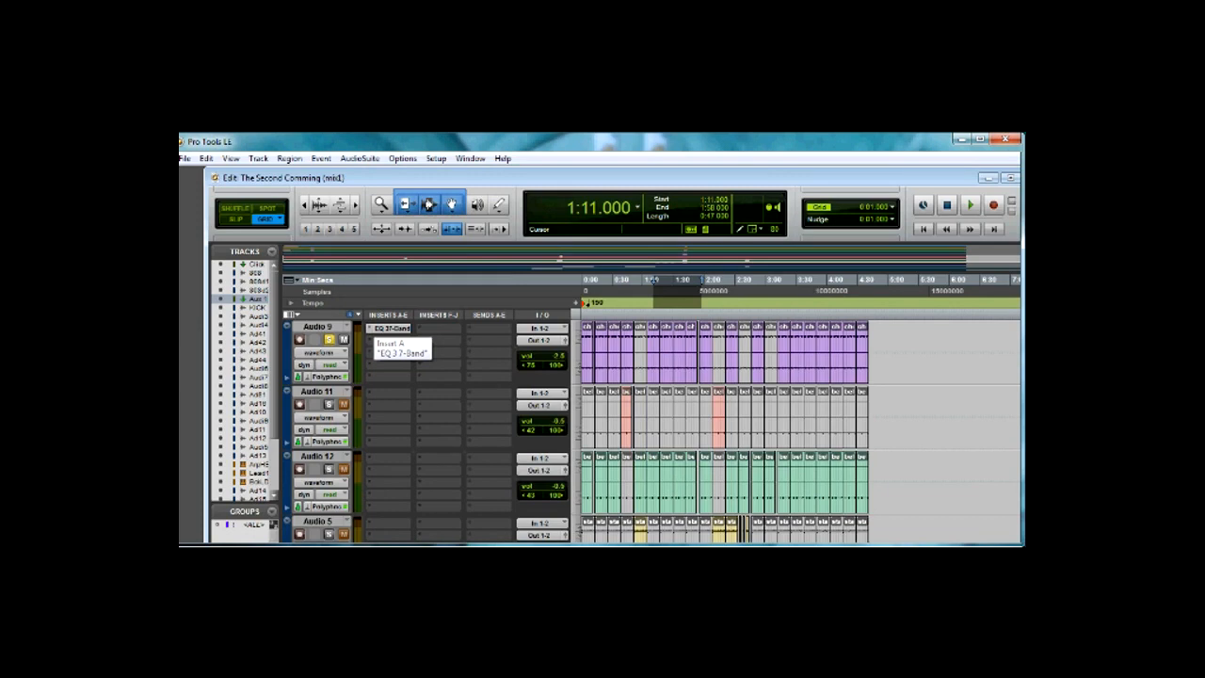
- Reopen Audio 9's EQ twice to inspect and switch on its bands, then close it
left_click(391, 327)
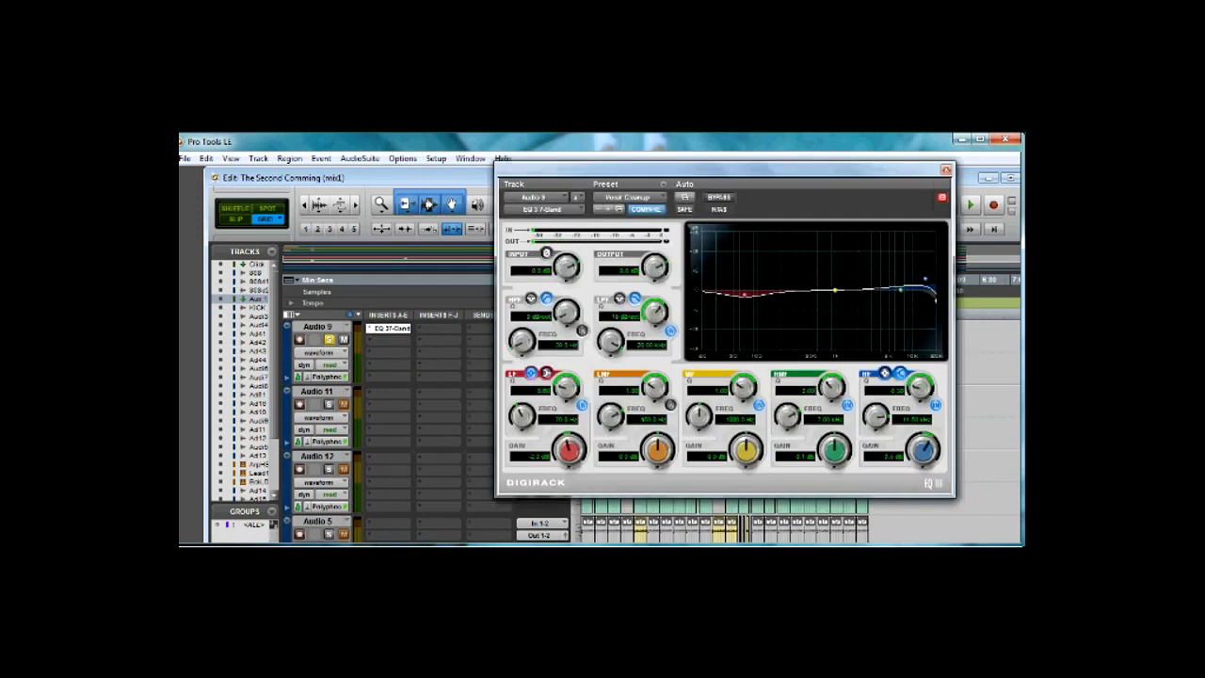
left_click(945, 169)
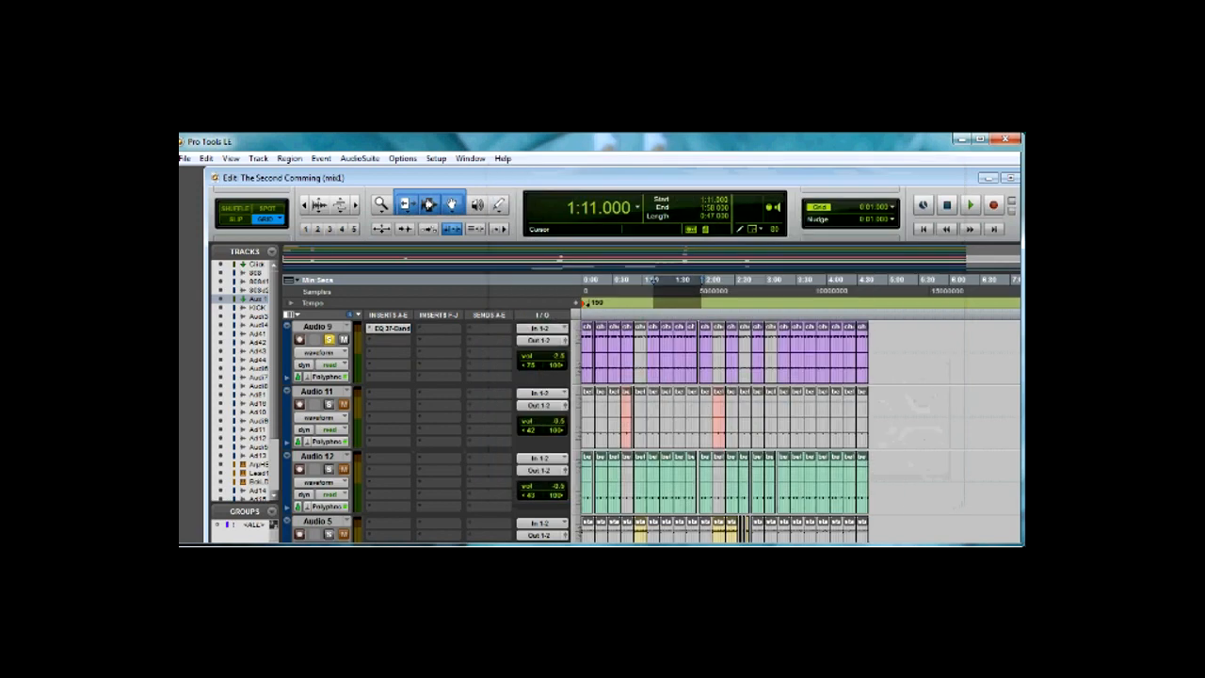
left_click(390, 328)
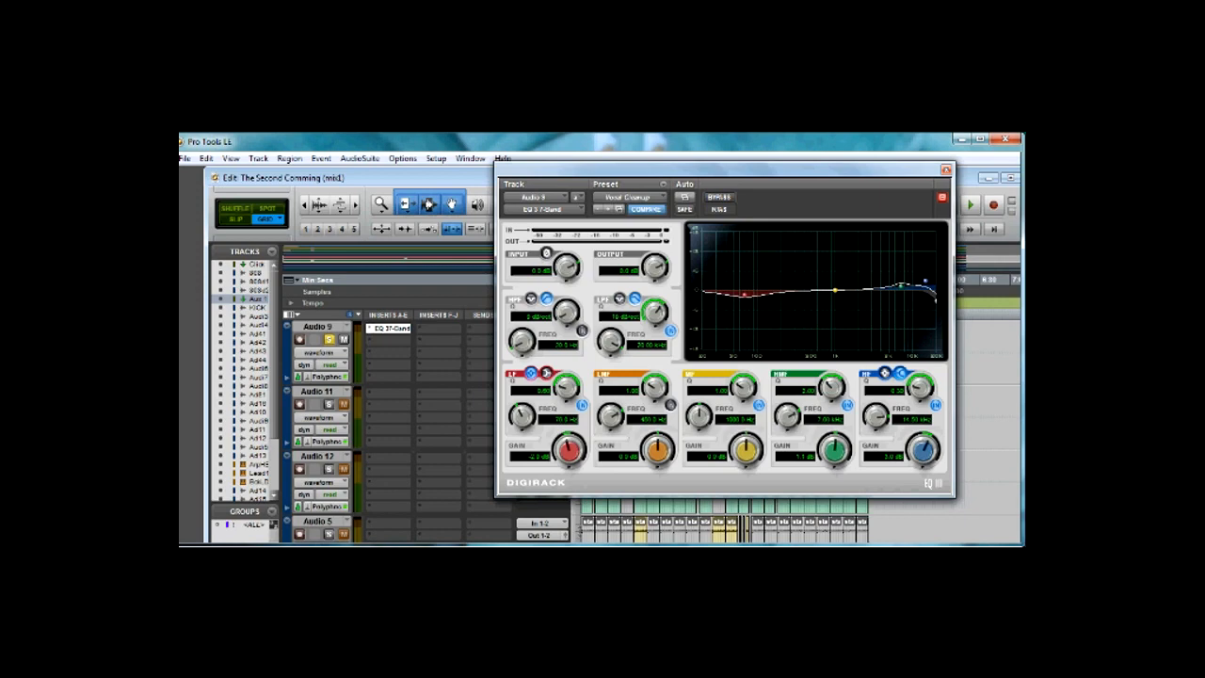
left_click(946, 170)
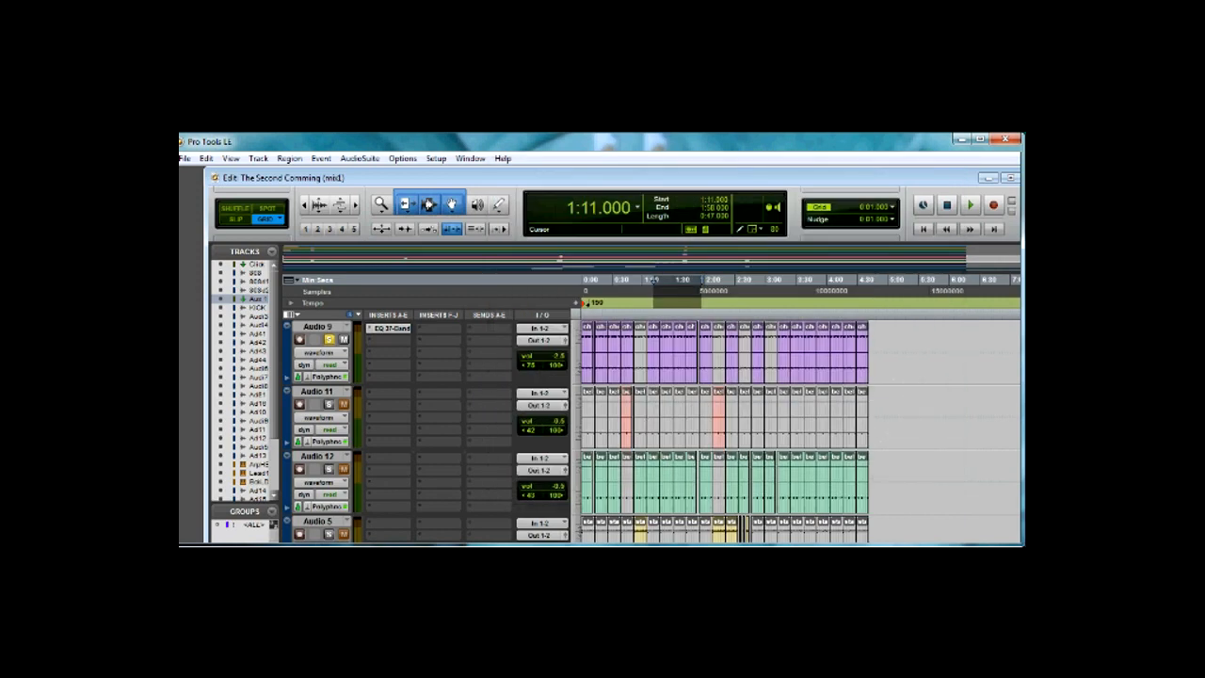
scroll(725, 424, "down", 2)
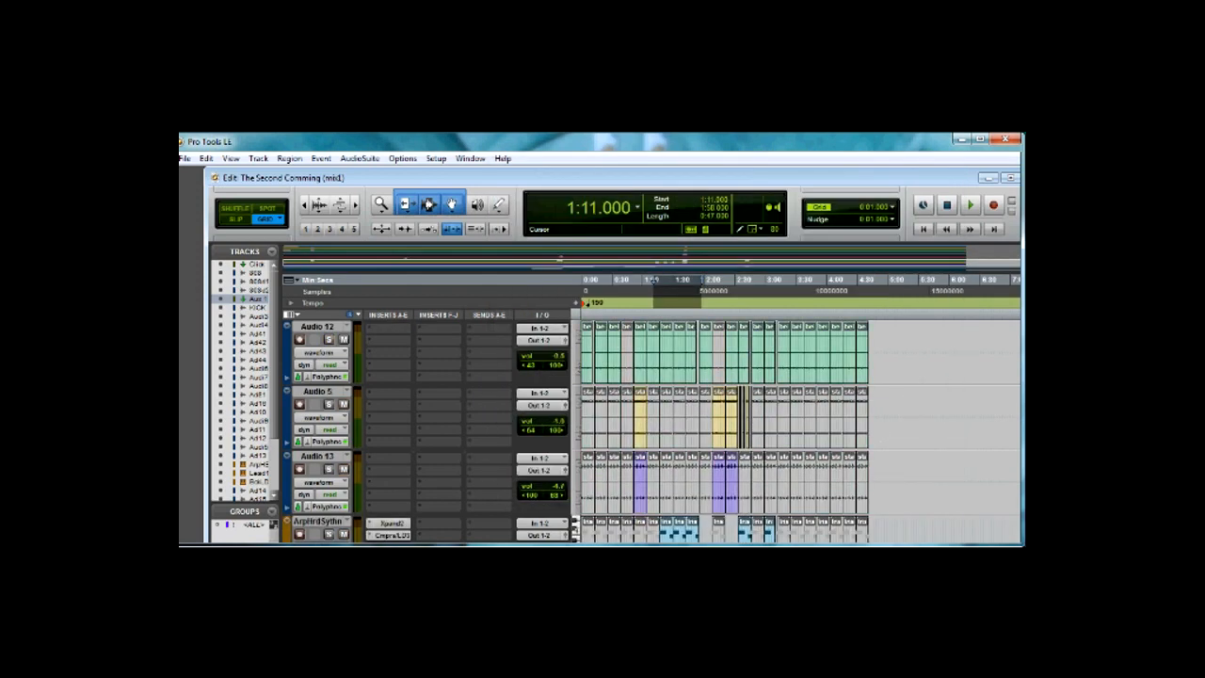
scroll(725, 423, "down", 2)
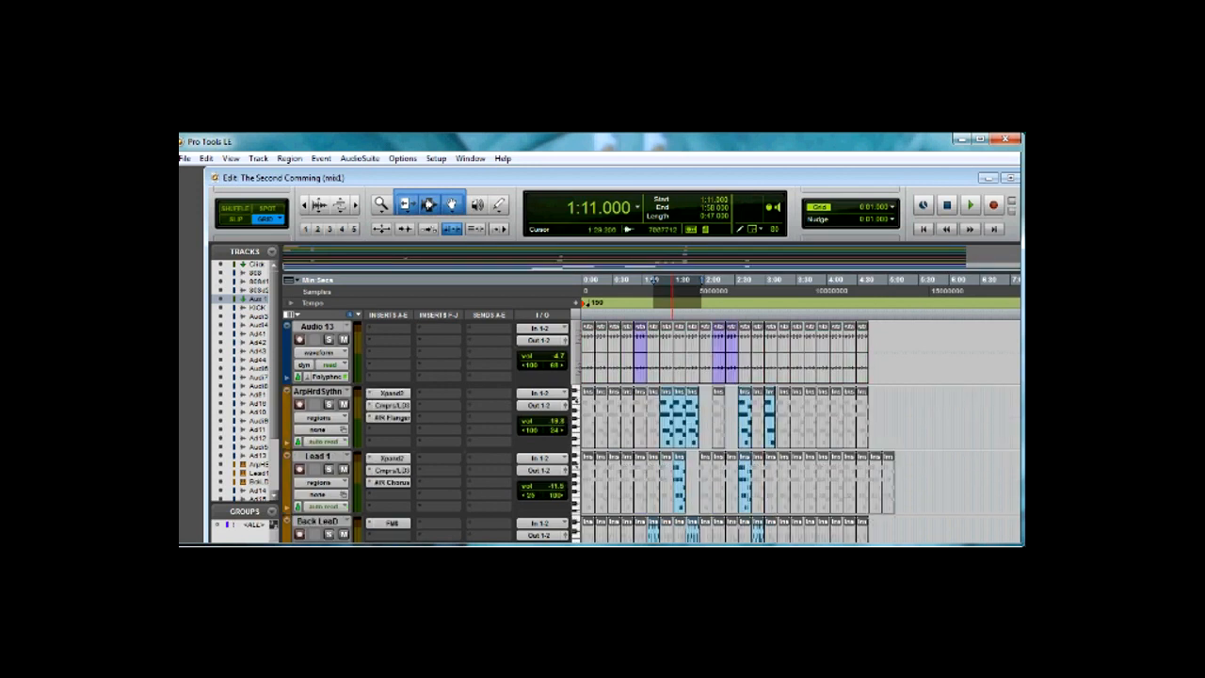
- Solo ArpHrdSythn from 1:28 with its Xpand2 synth open and check its AIR Flanger insert
left_click(672, 280)
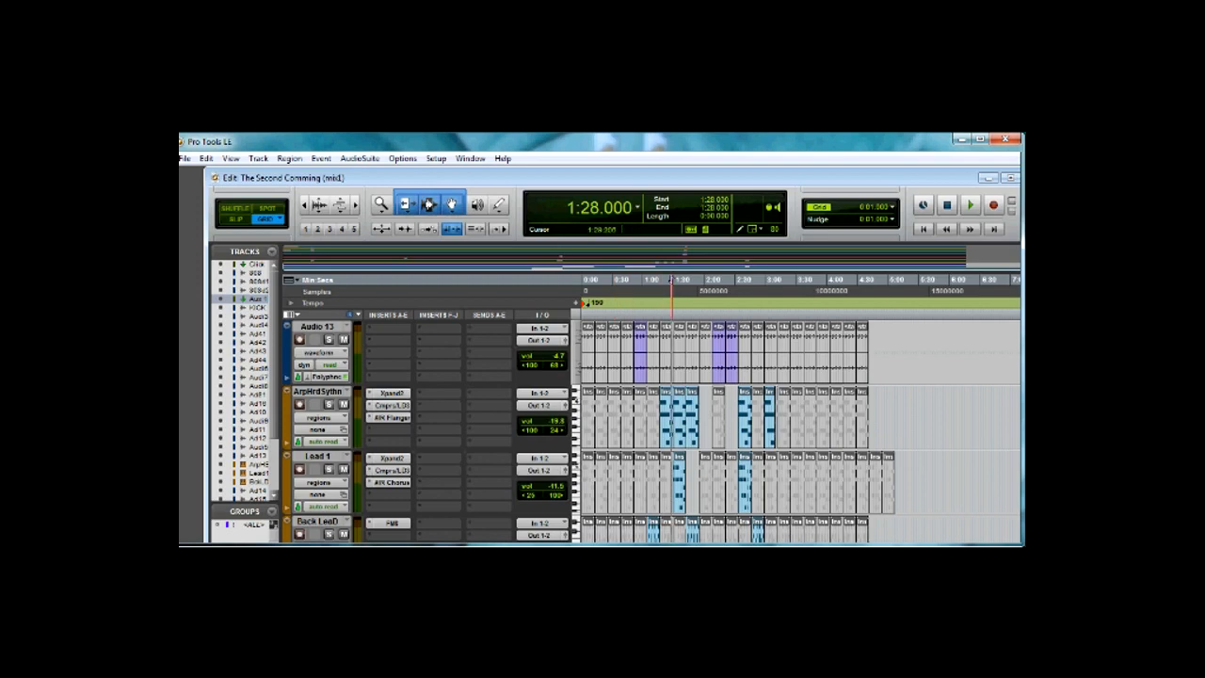
left_click(391, 393)
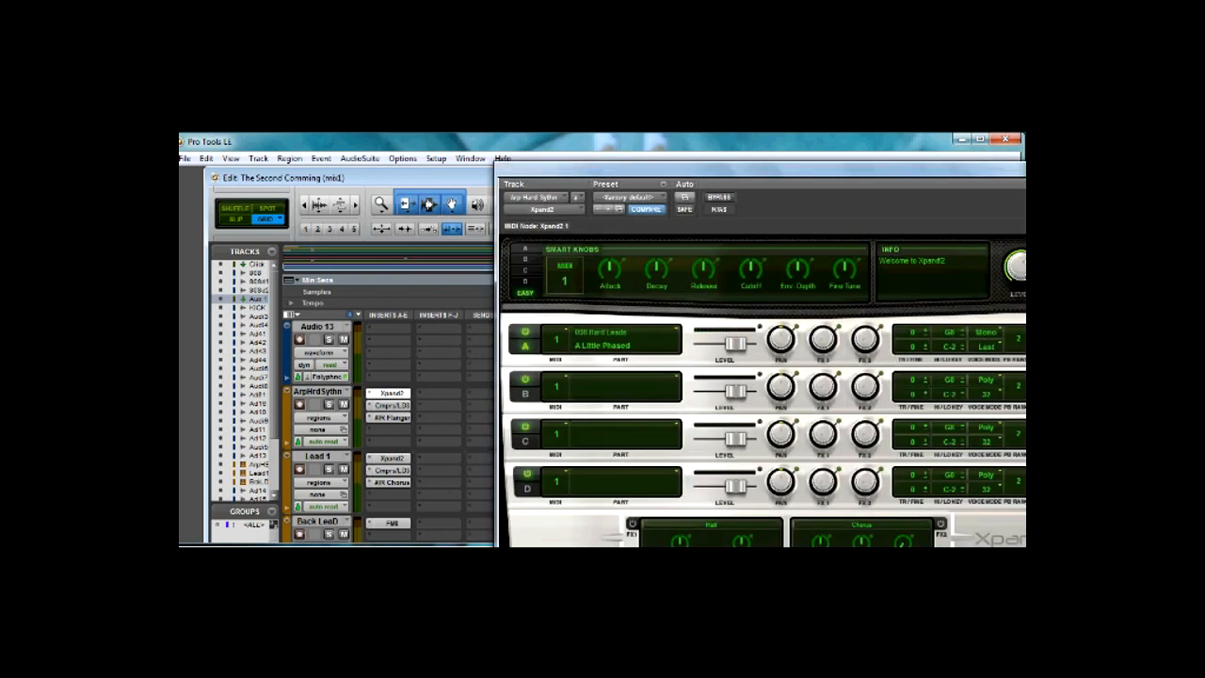
left_click(330, 404)
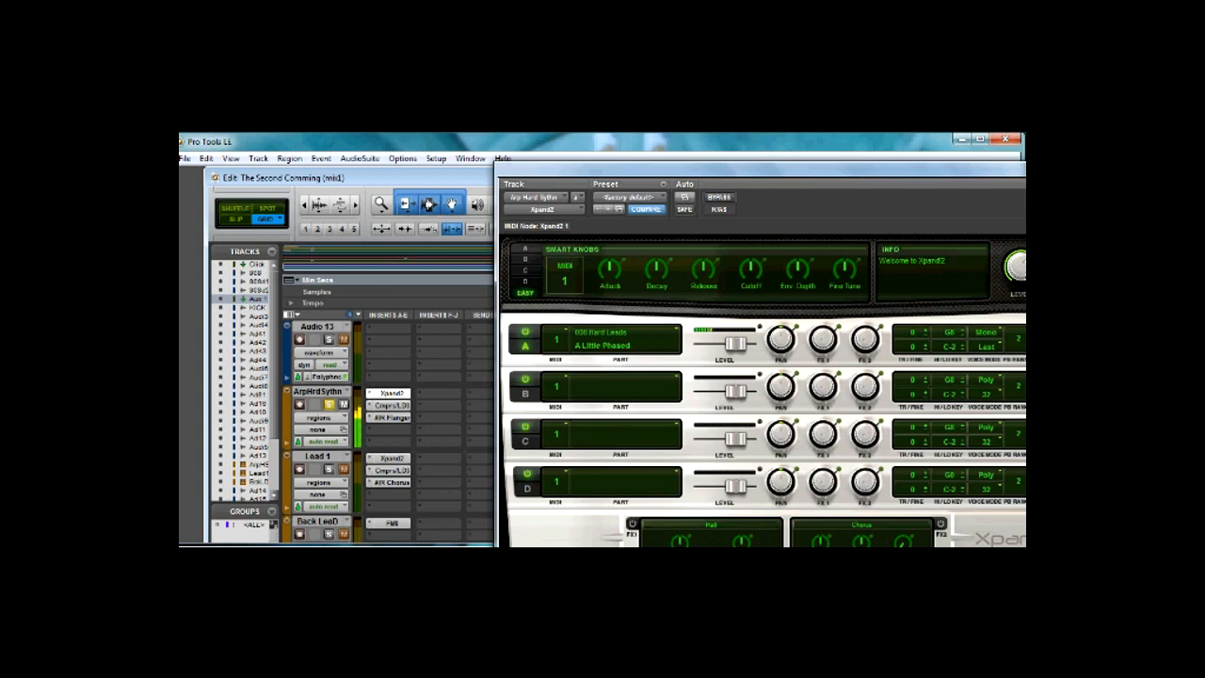
left_click_drag(754, 177, 743, 145)
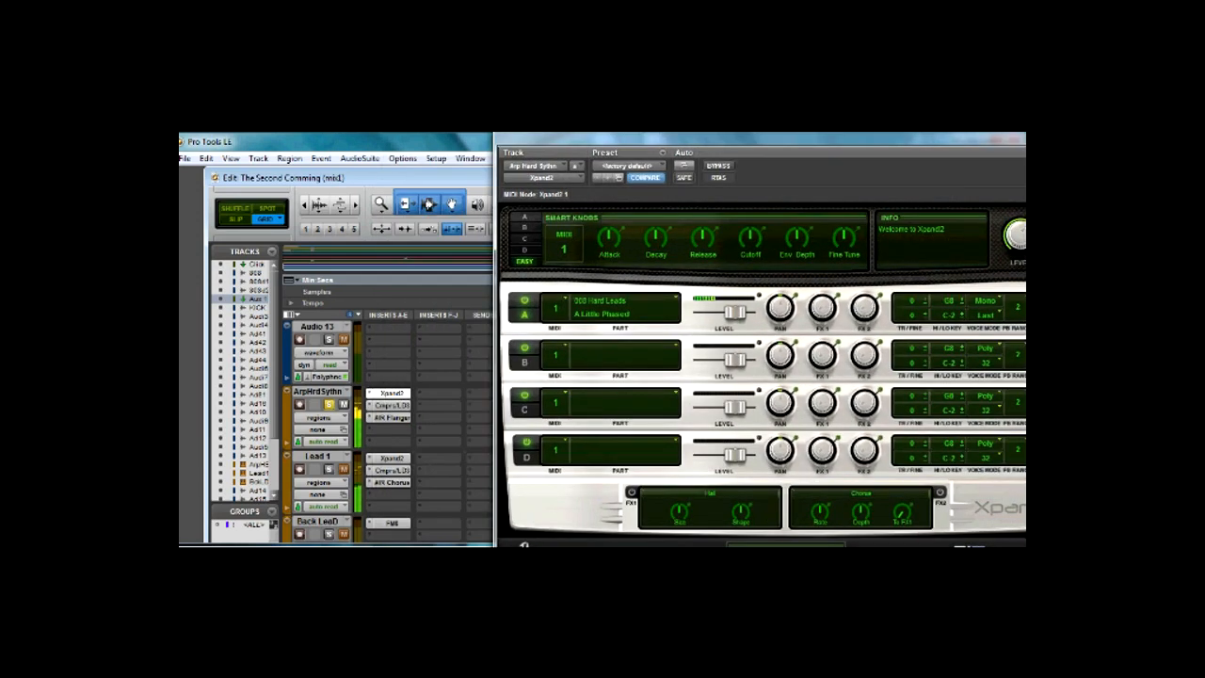
right_click(389, 417)
left_click(390, 417)
right_click(390, 405)
left_click(390, 417)
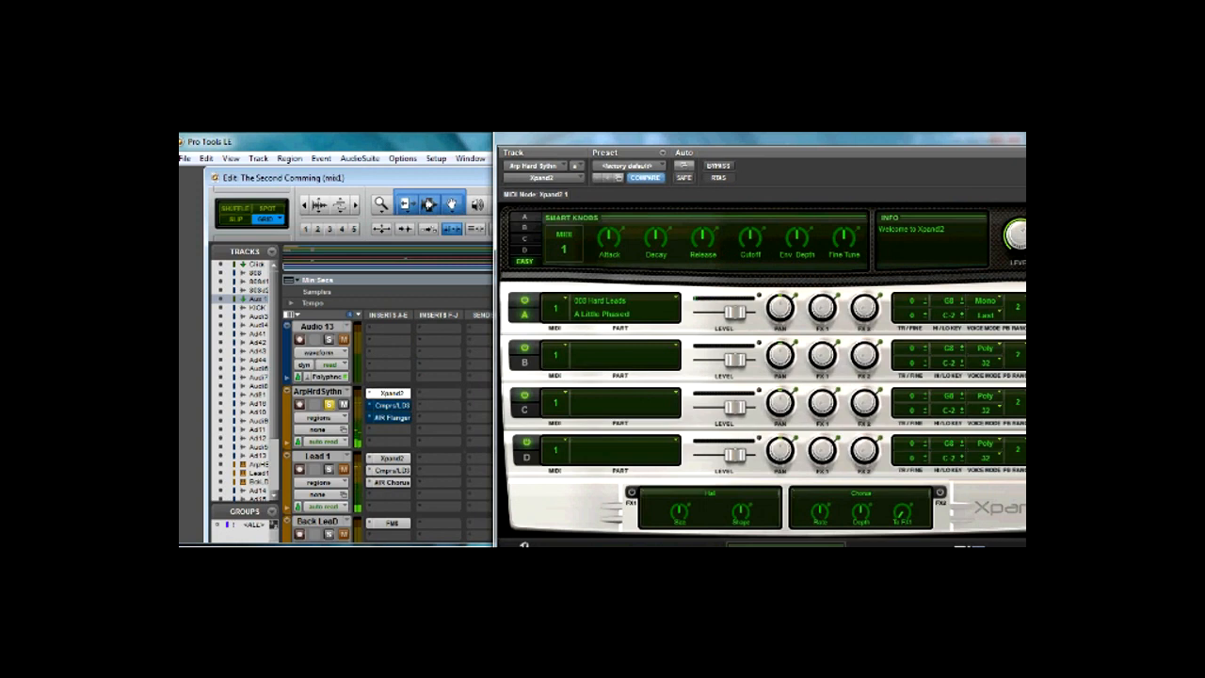
- Check Lead 1's AIR Chorus, move AIR Flanger down a slot, and show the Cmprs/Lim settings
right_click(390, 470)
left_click(389, 469)
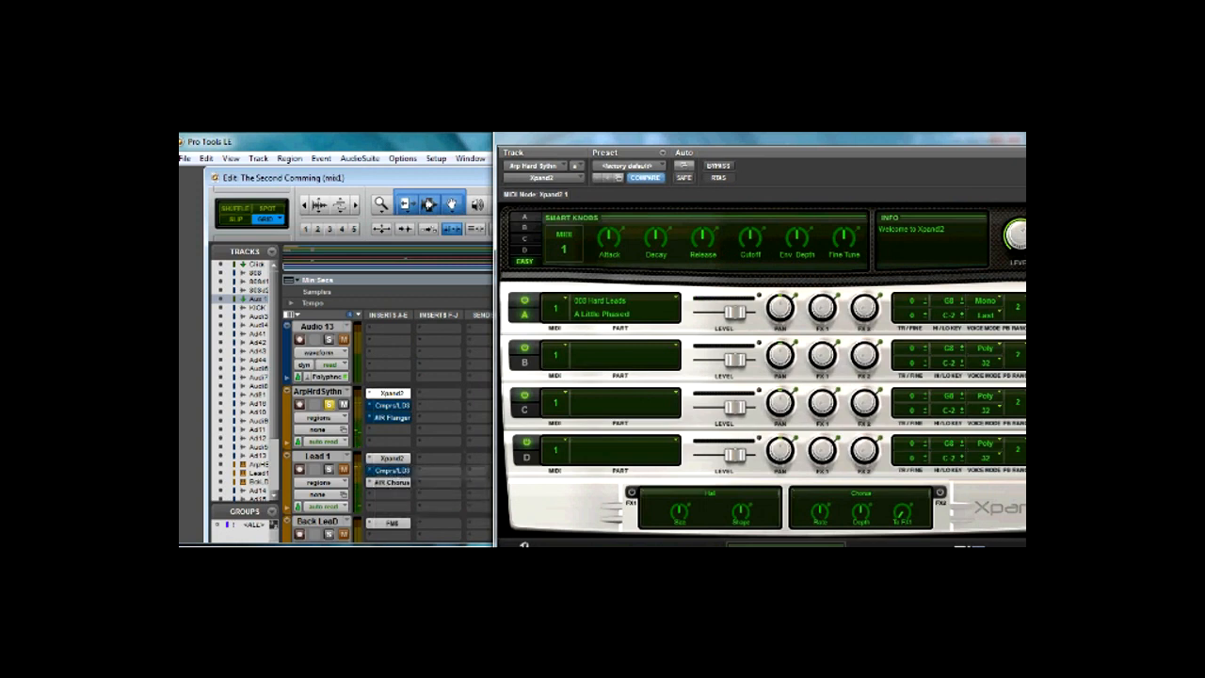
right_click(390, 482)
left_click(390, 482)
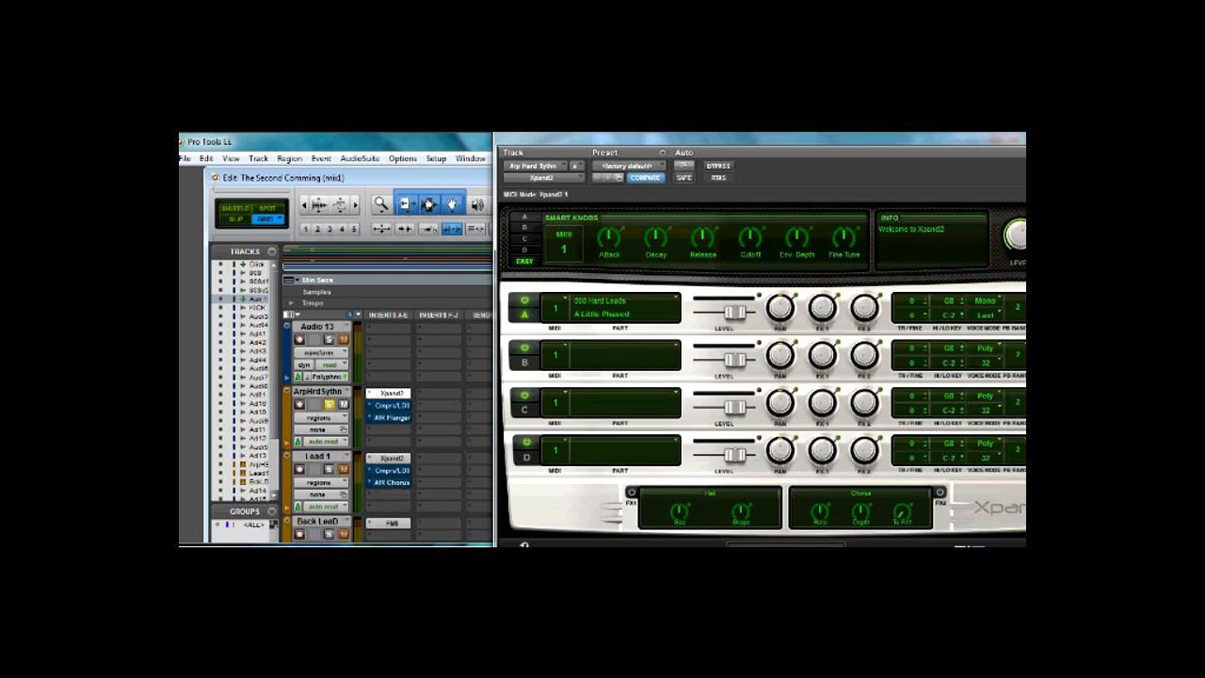
left_click_drag(392, 417, 391, 430)
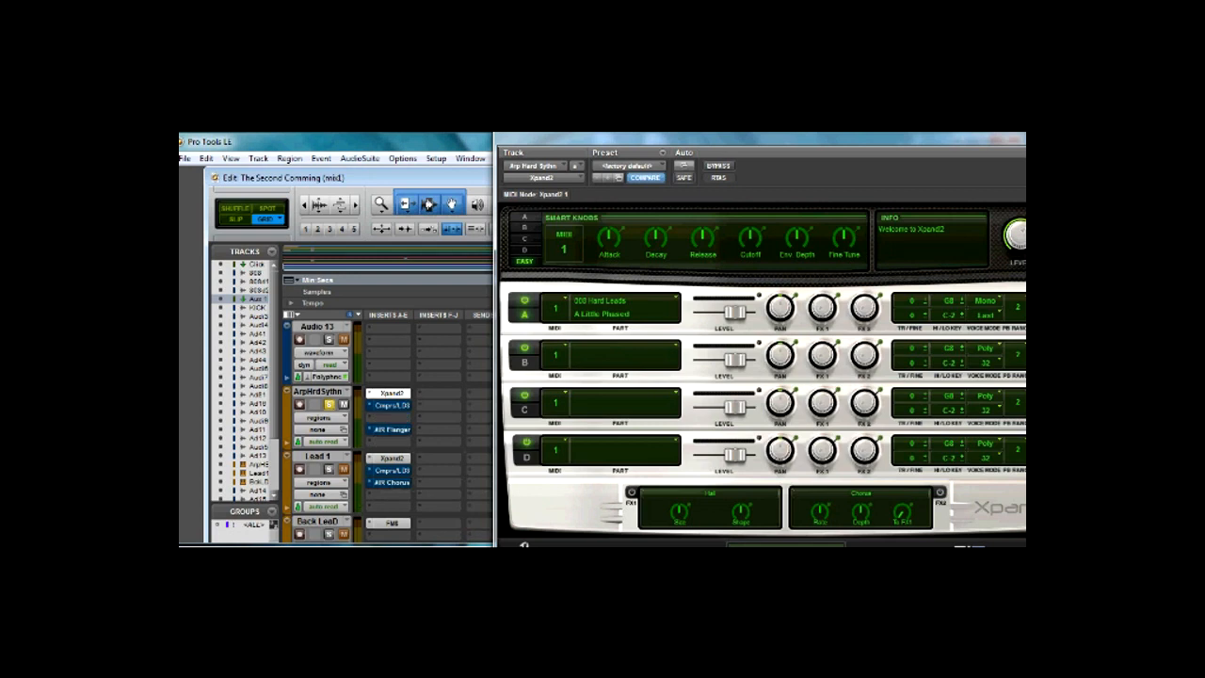
left_click(392, 405)
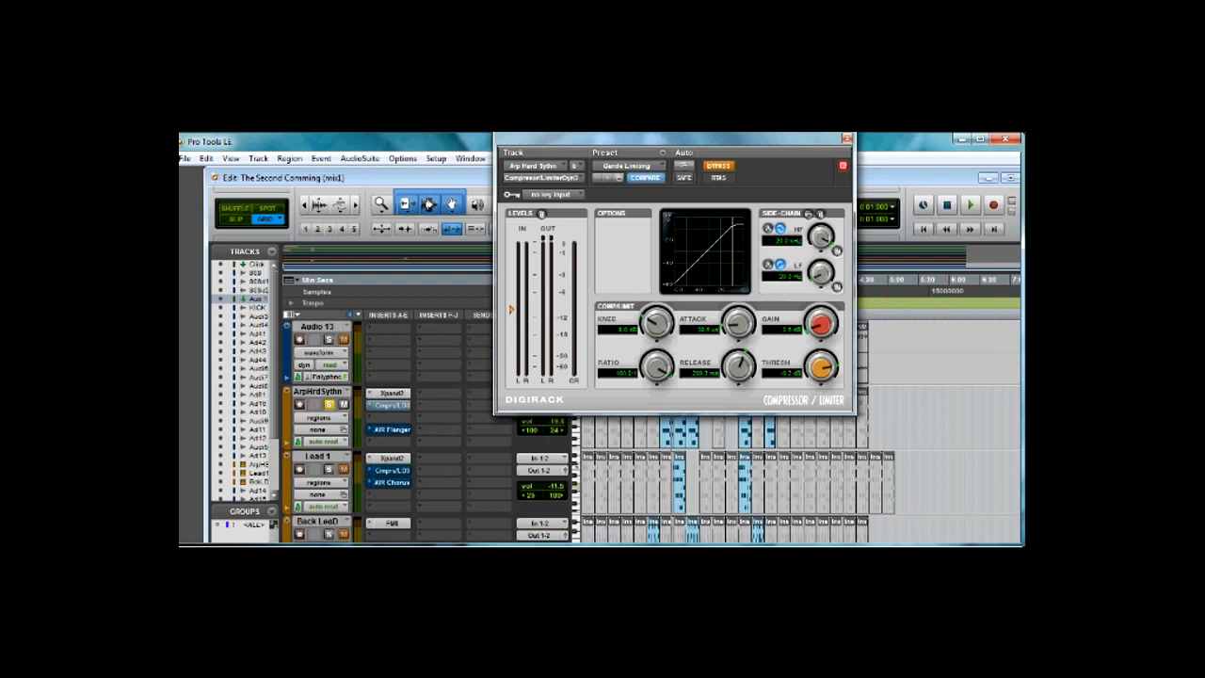
- Insert the L2 Ultramaximizer in ArpHrdSythn's freed insert slot
left_click(845, 139)
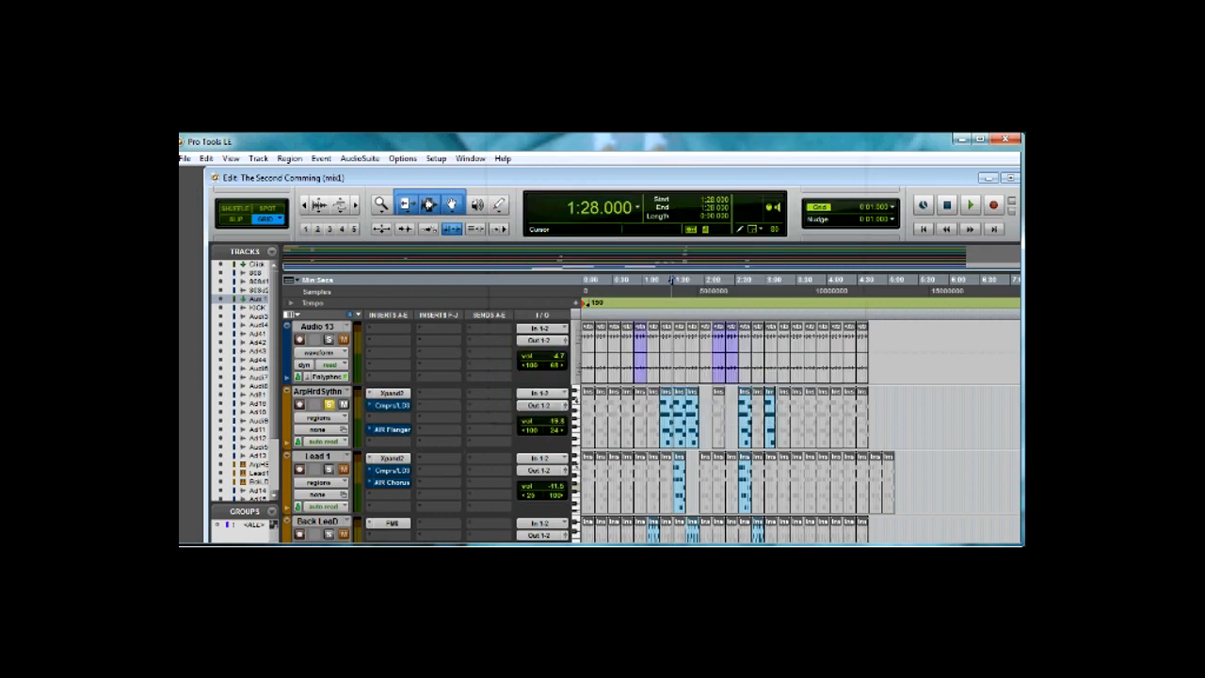
left_click(391, 417)
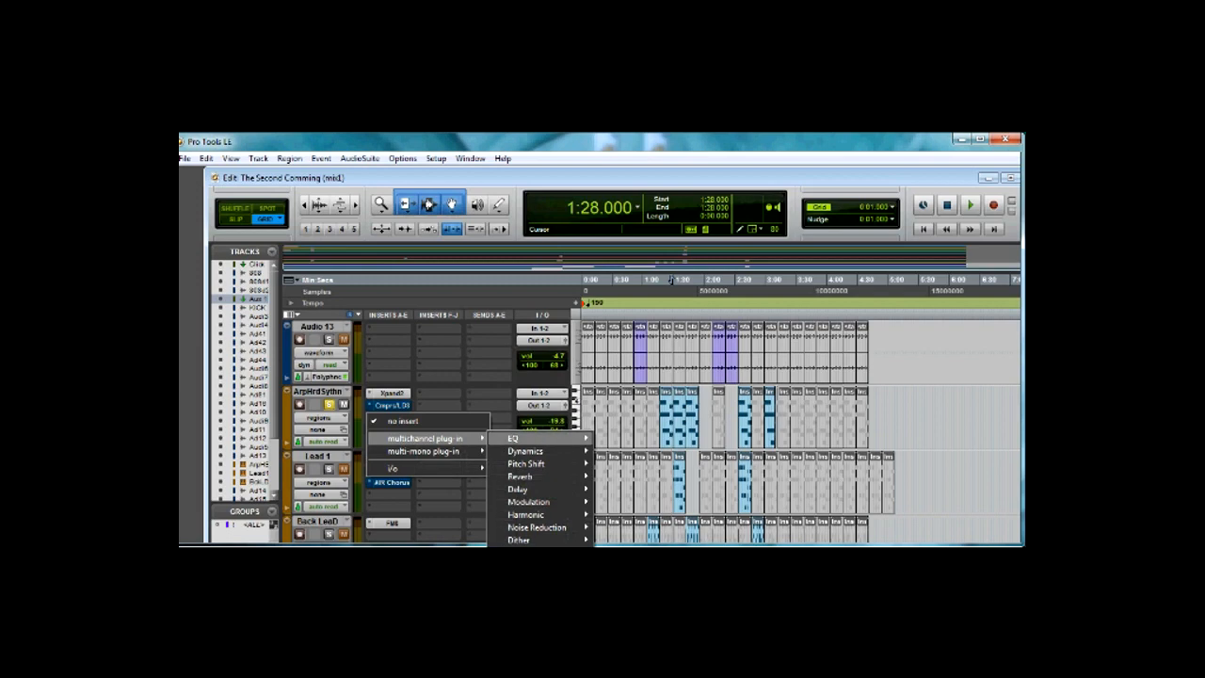
left_click(629, 324)
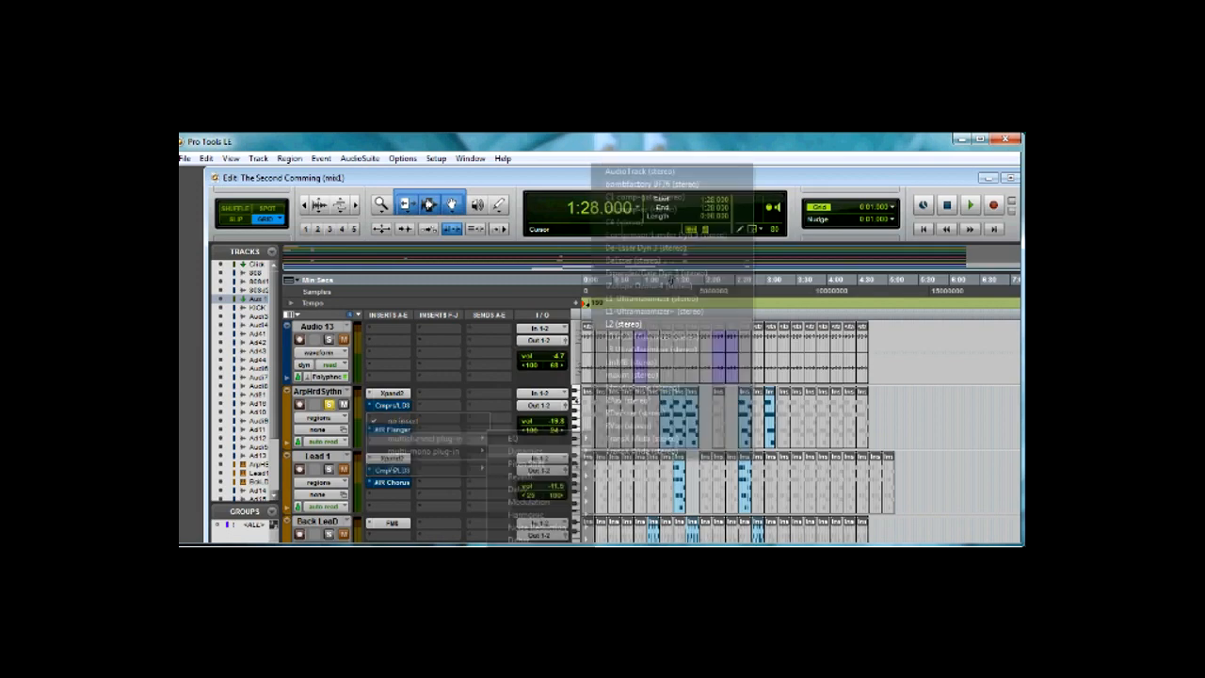
- Set L2 threshold about -3.3 and out ceiling about -1.8, then audition in playback
left_click_drag(625, 243, 625, 246)
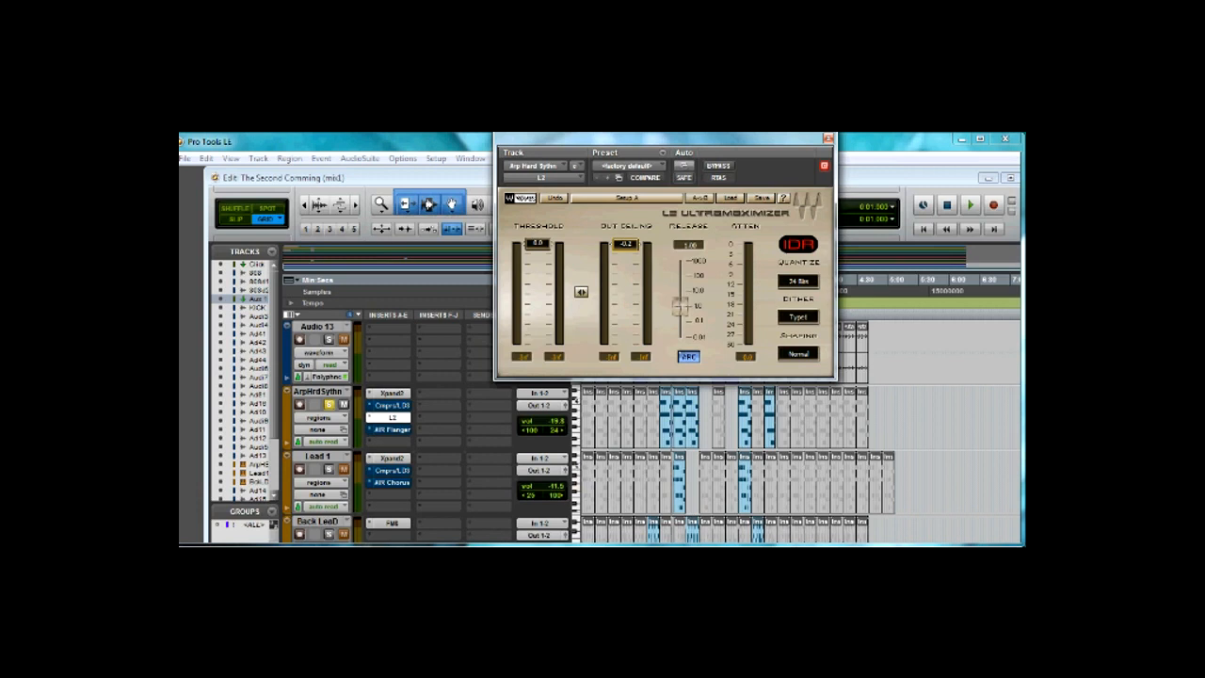
left_click_drag(537, 243, 536, 254)
left_click_drag(625, 245, 625, 251)
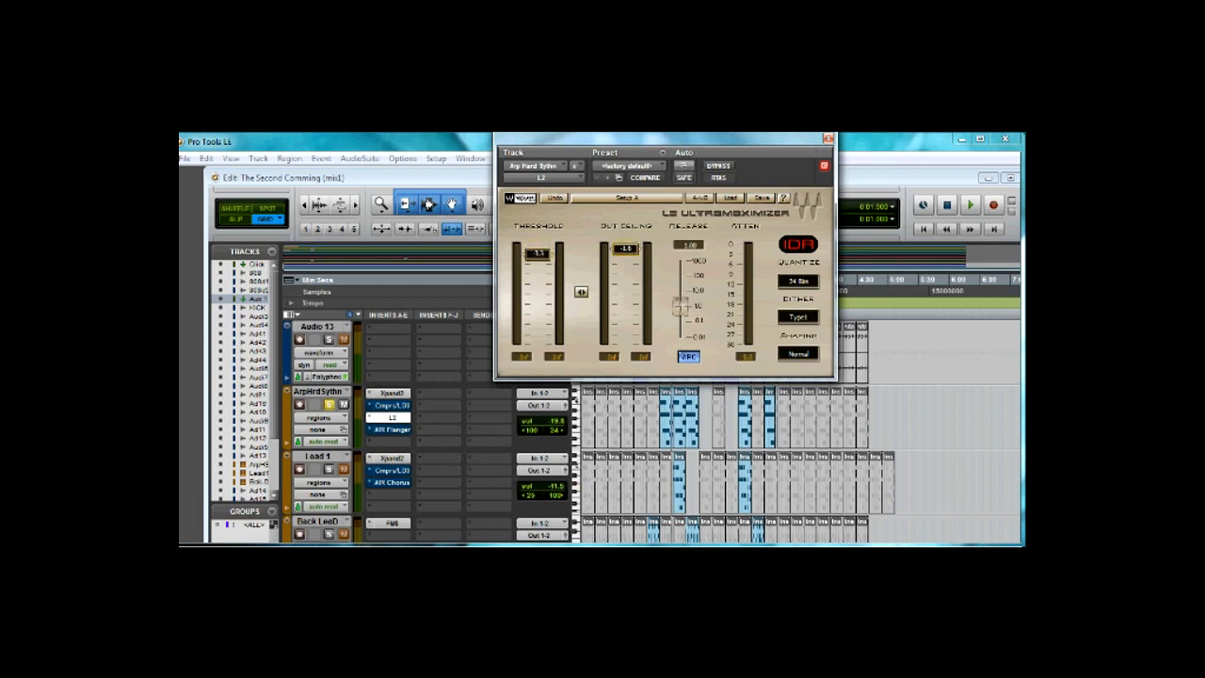
key("space")
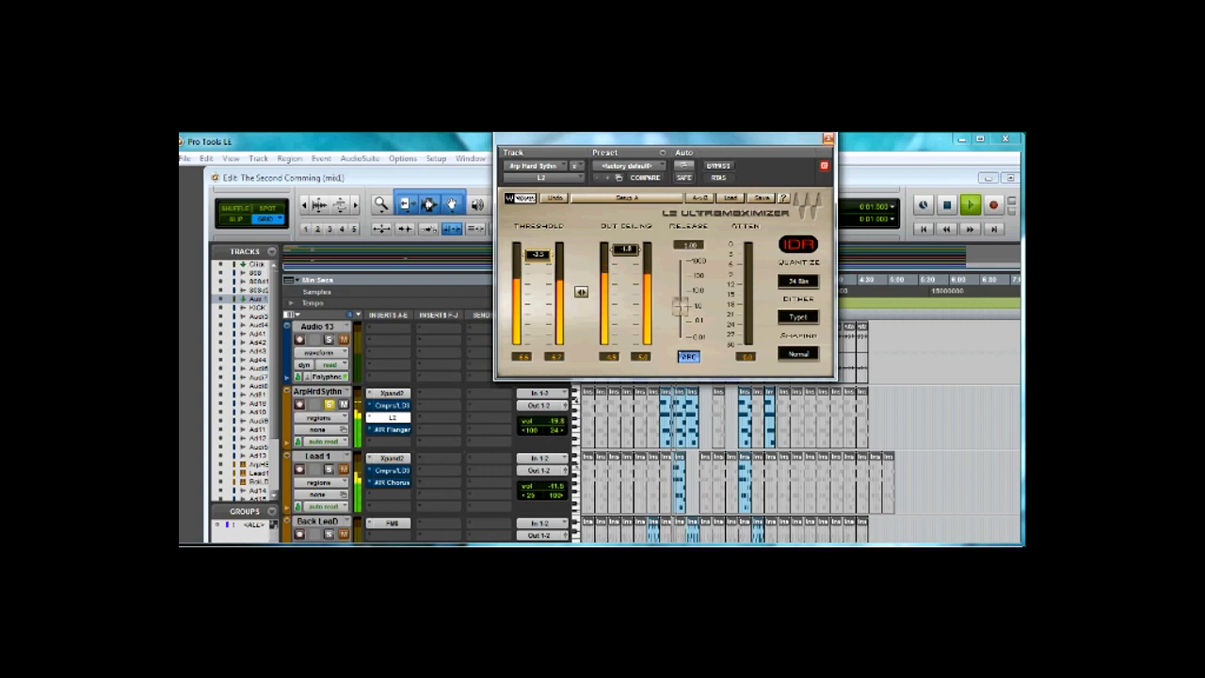
left_click(826, 141)
right_click(392, 417)
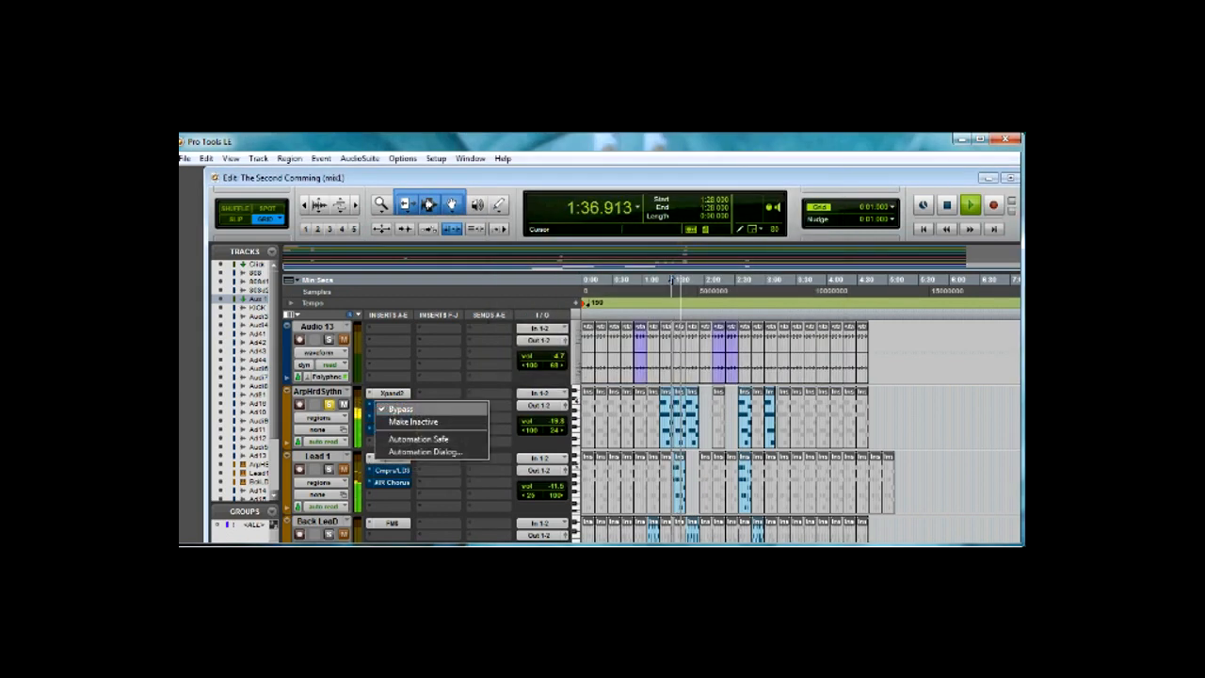
- A/B the passage from 1:21 with the L2 limiter bypassed and active
left_click(405, 419)
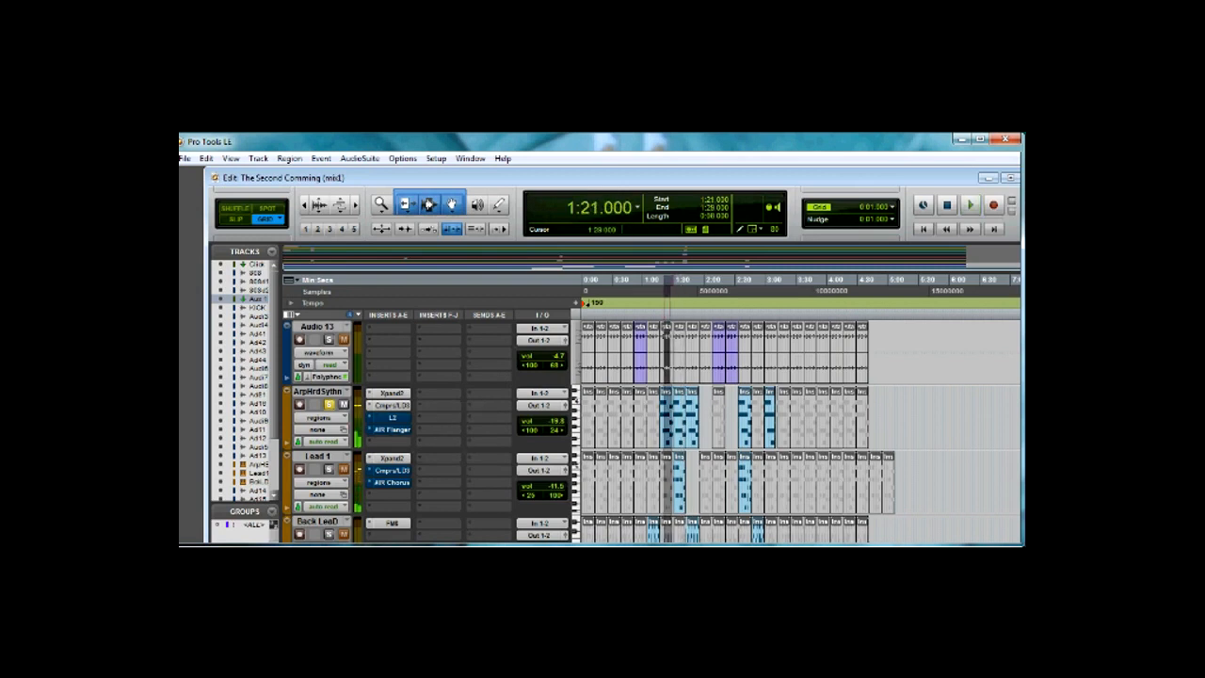
left_click_drag(668, 358, 699, 357)
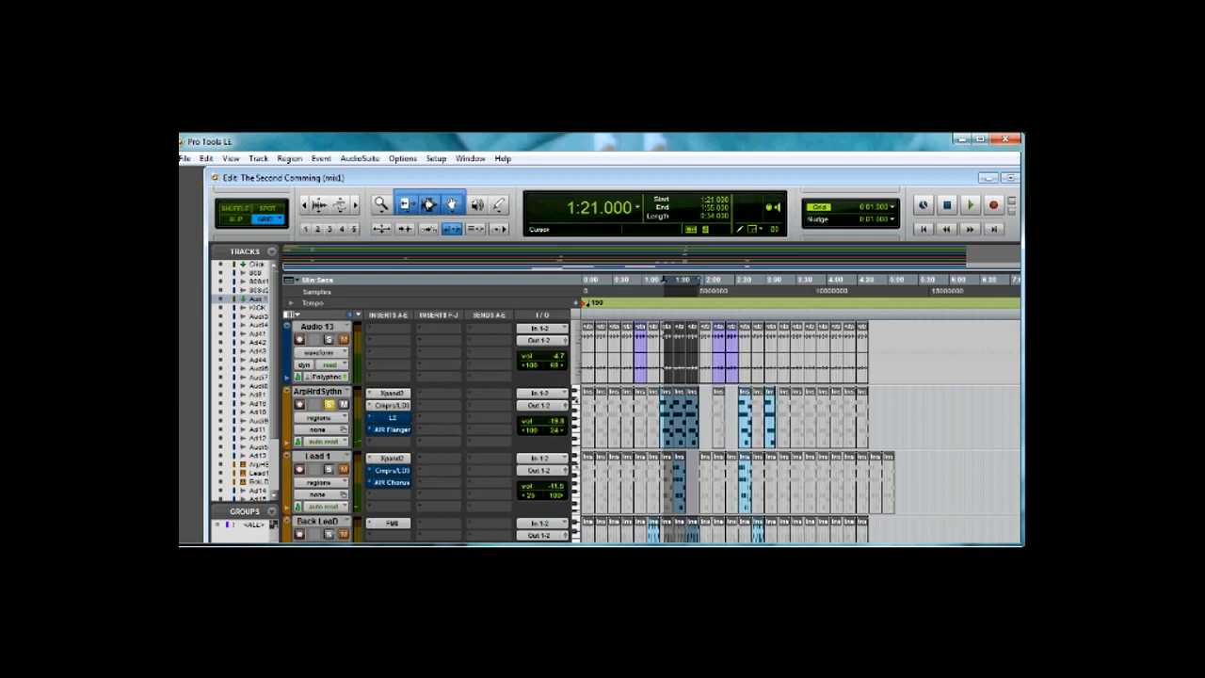
key("space")
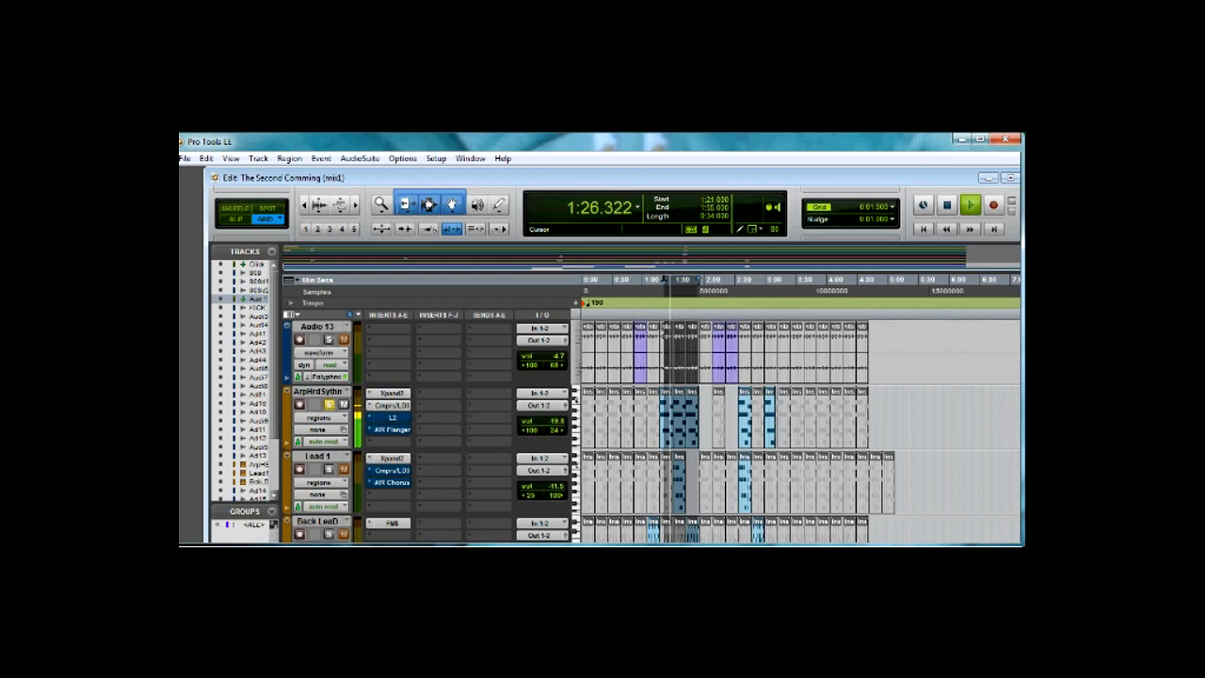
key("space")
right_click(392, 417)
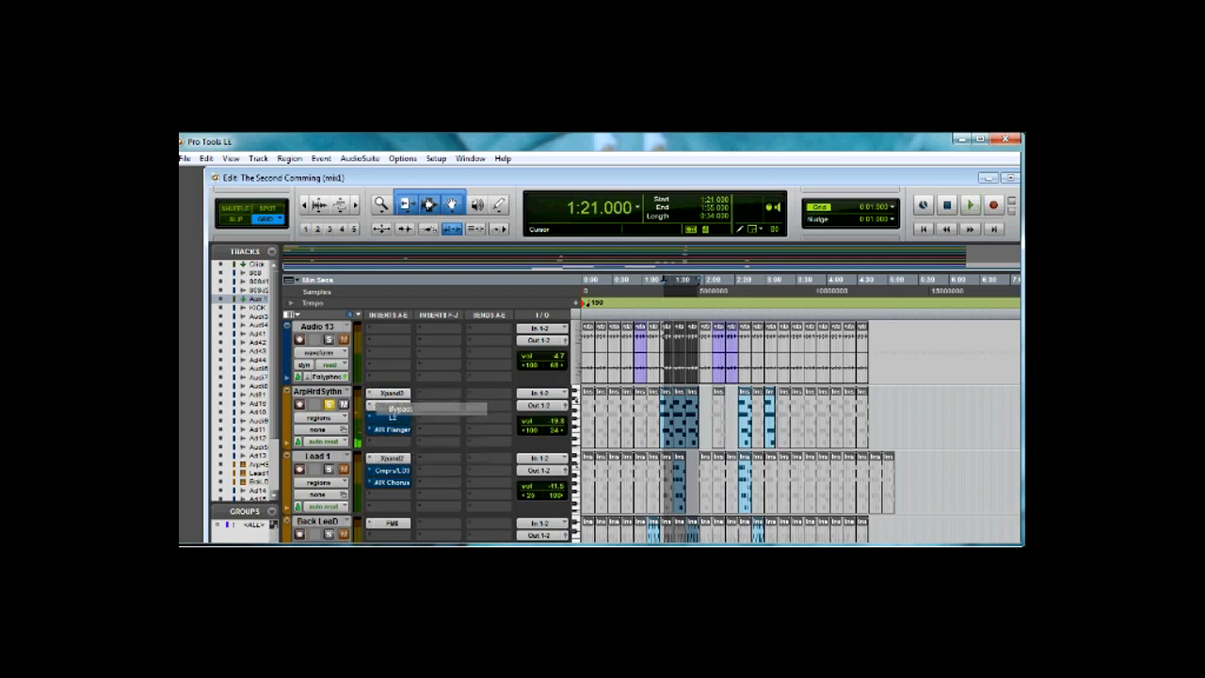
key("space")
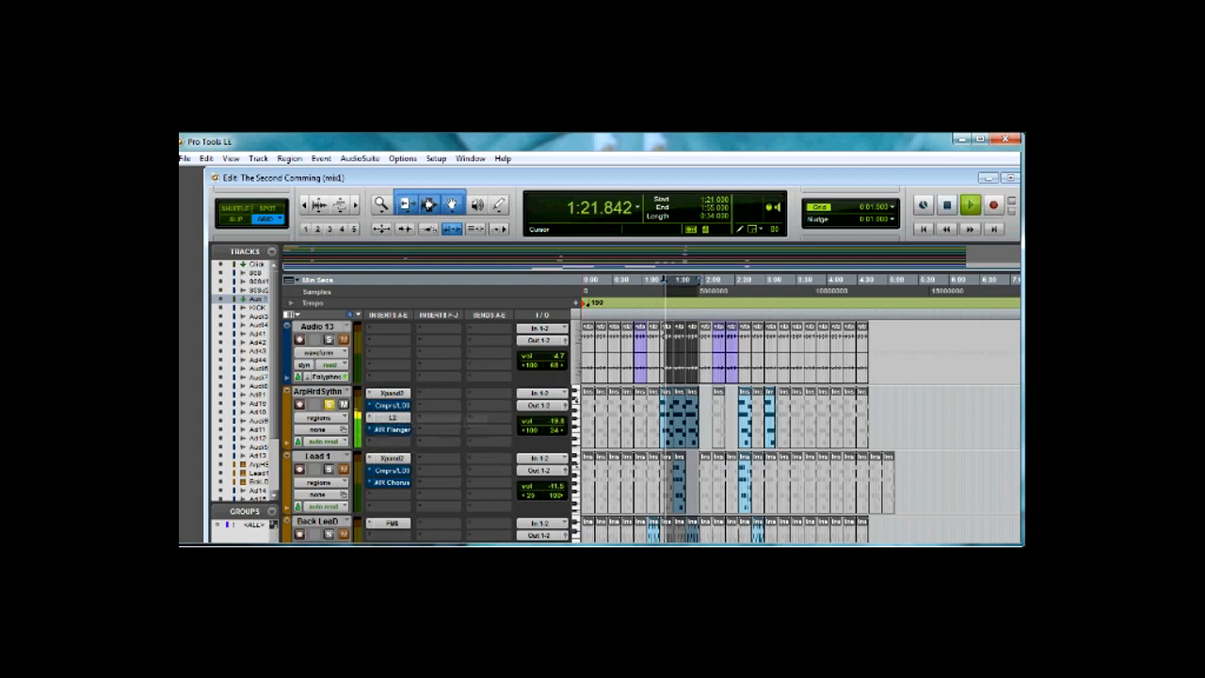
- Fine-tune L2 to about -3.0 threshold and -1.5 ceiling during playback, then stop
left_click(391, 417)
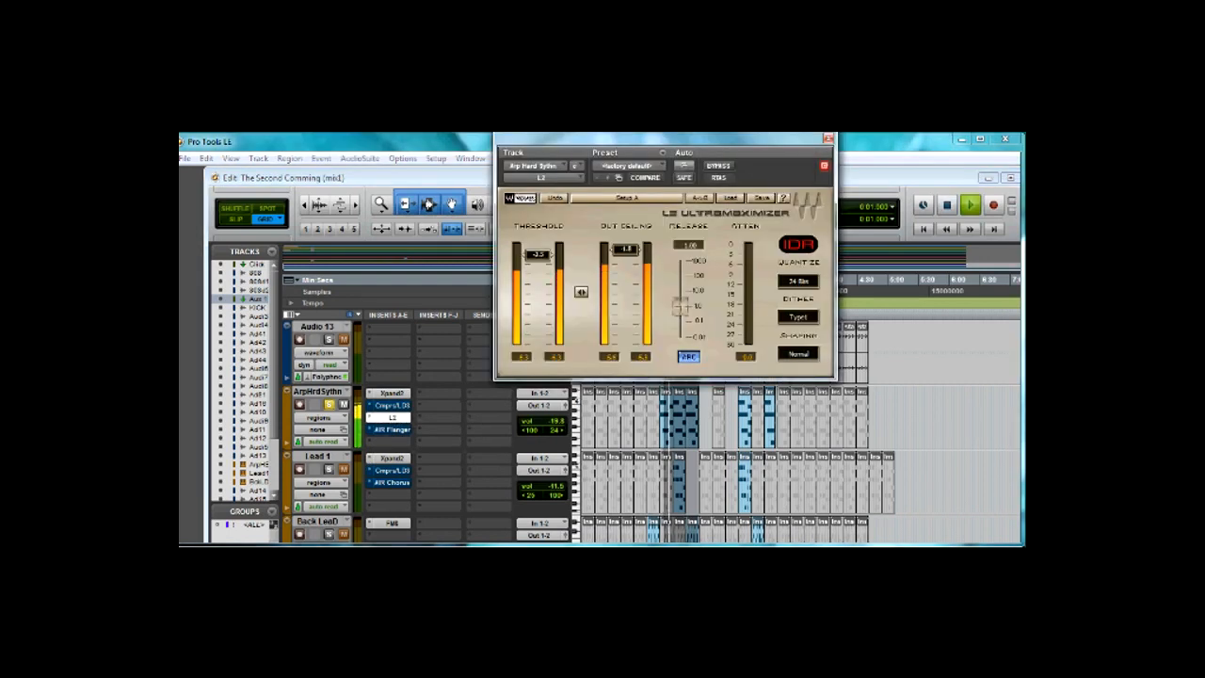
key("space")
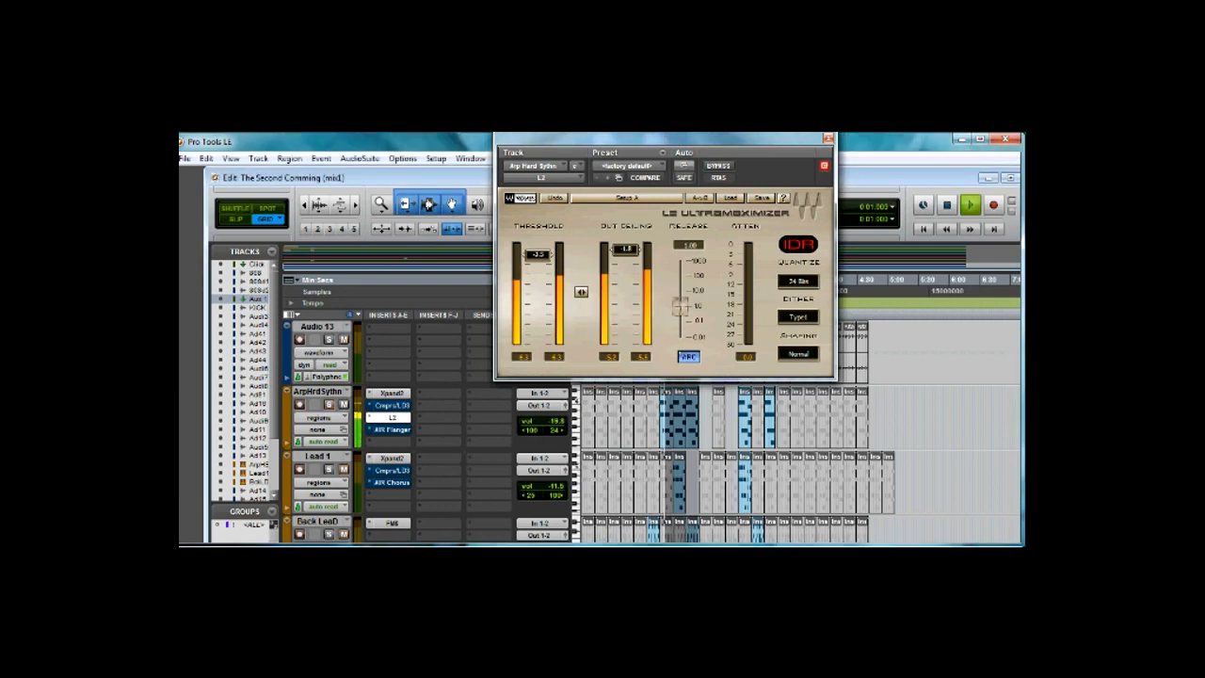
key("space")
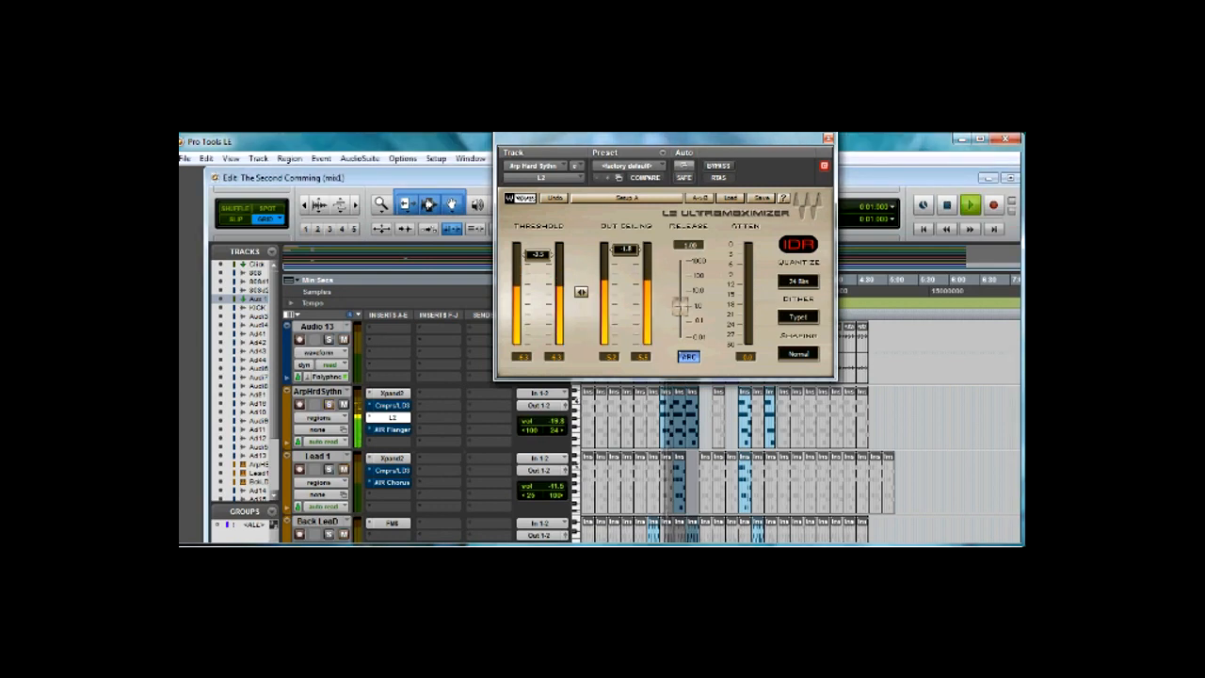
left_click(826, 141)
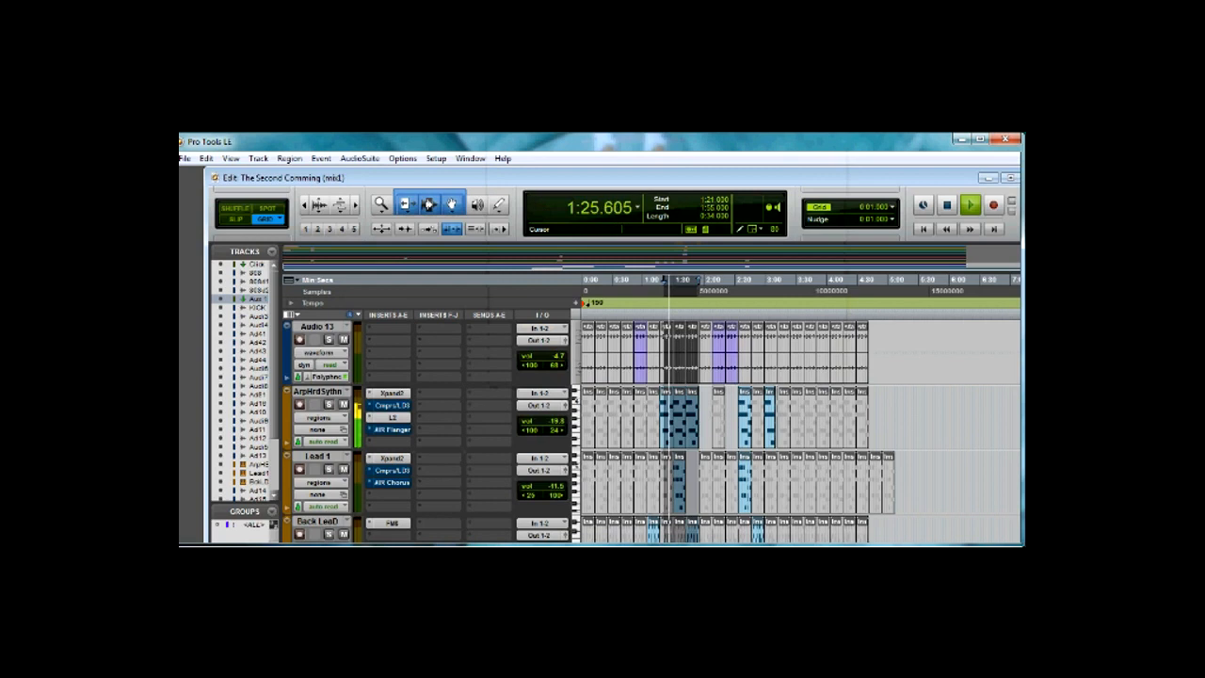
left_click(391, 417)
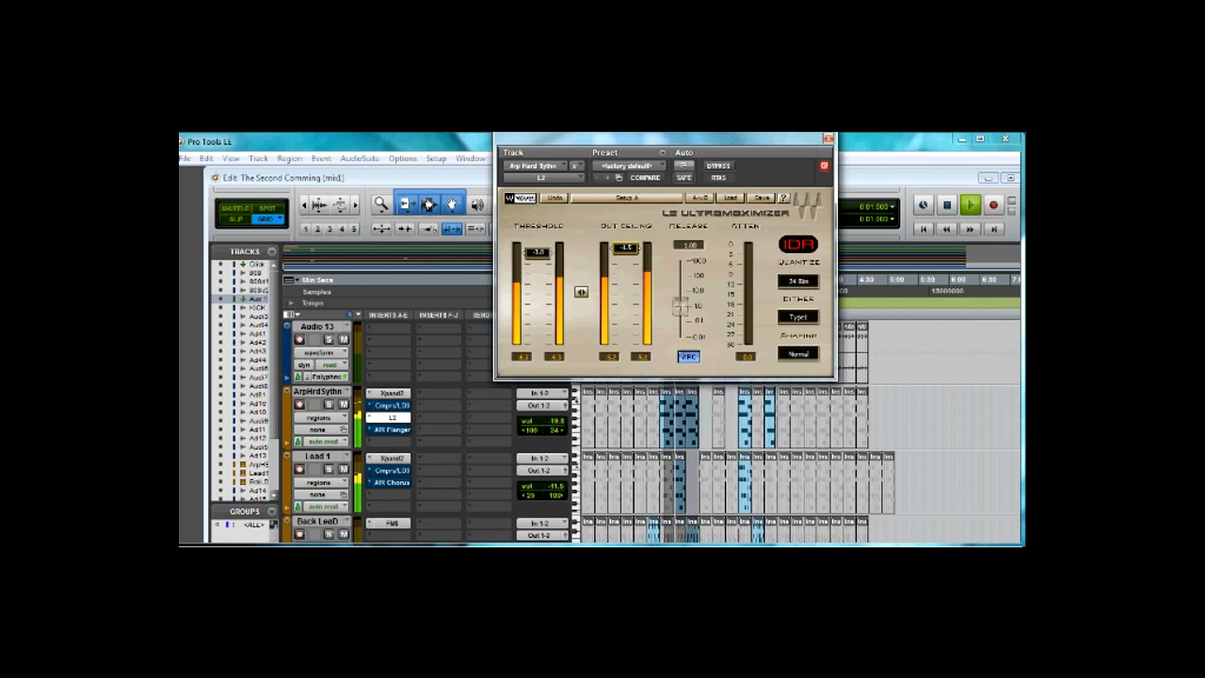
left_click(827, 140)
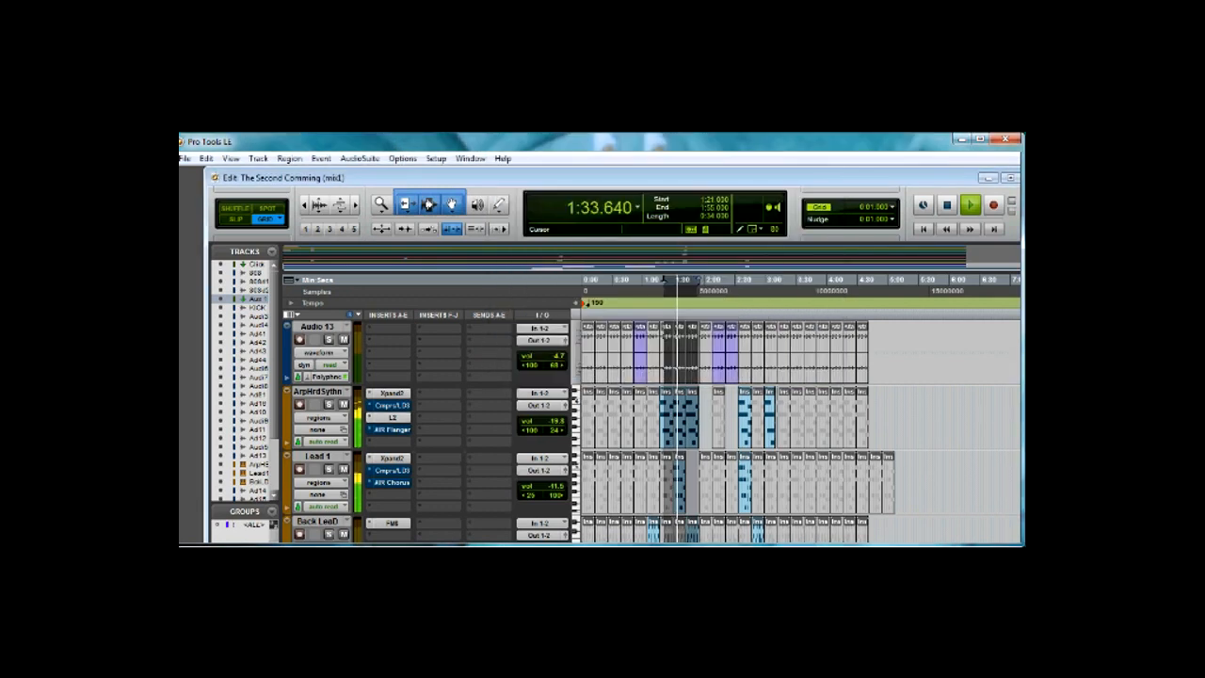
right_click(388, 470)
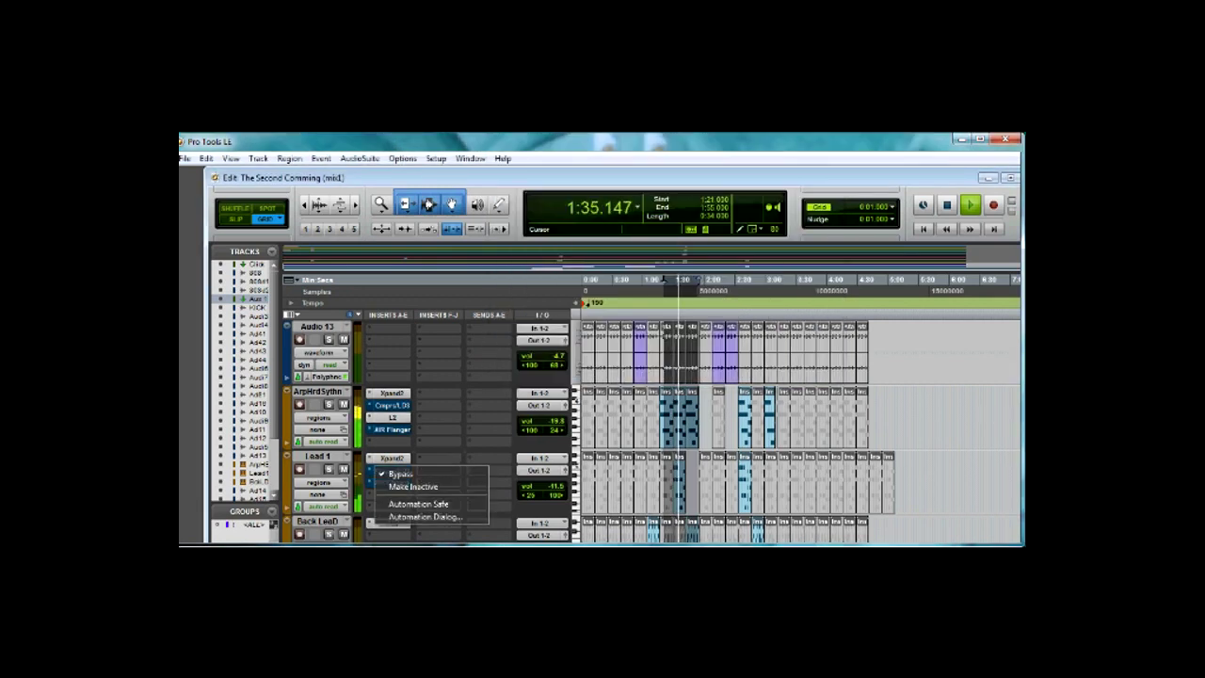
left_click(400, 474)
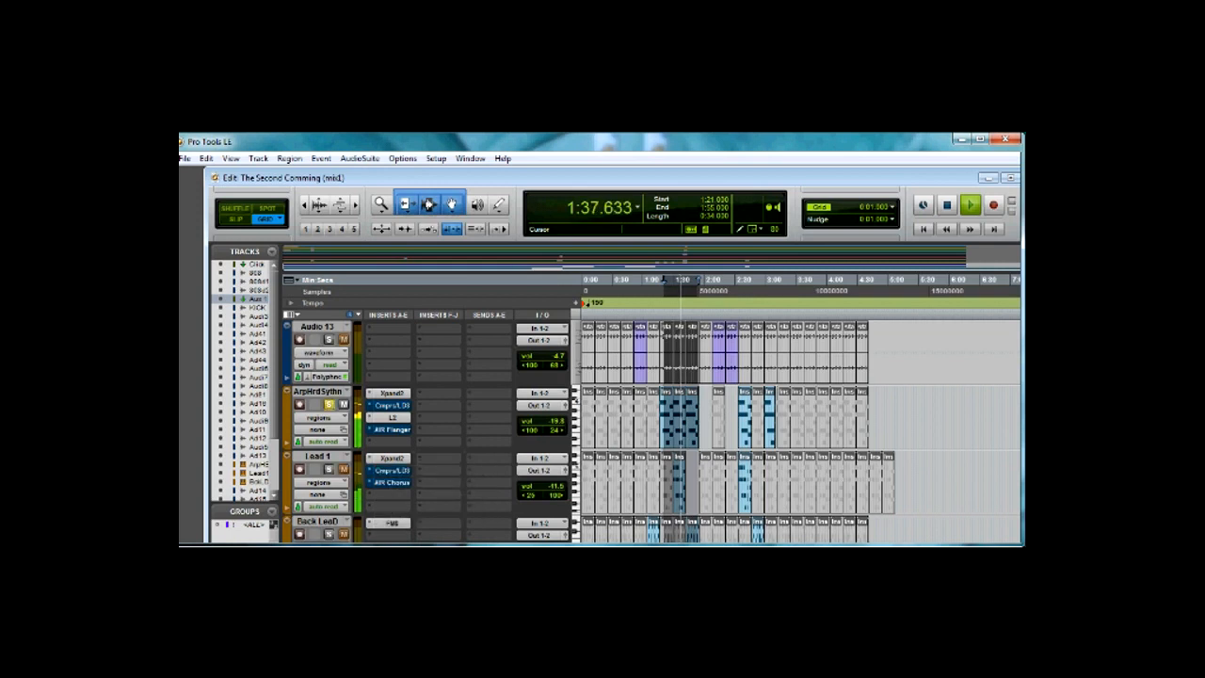
key("space")
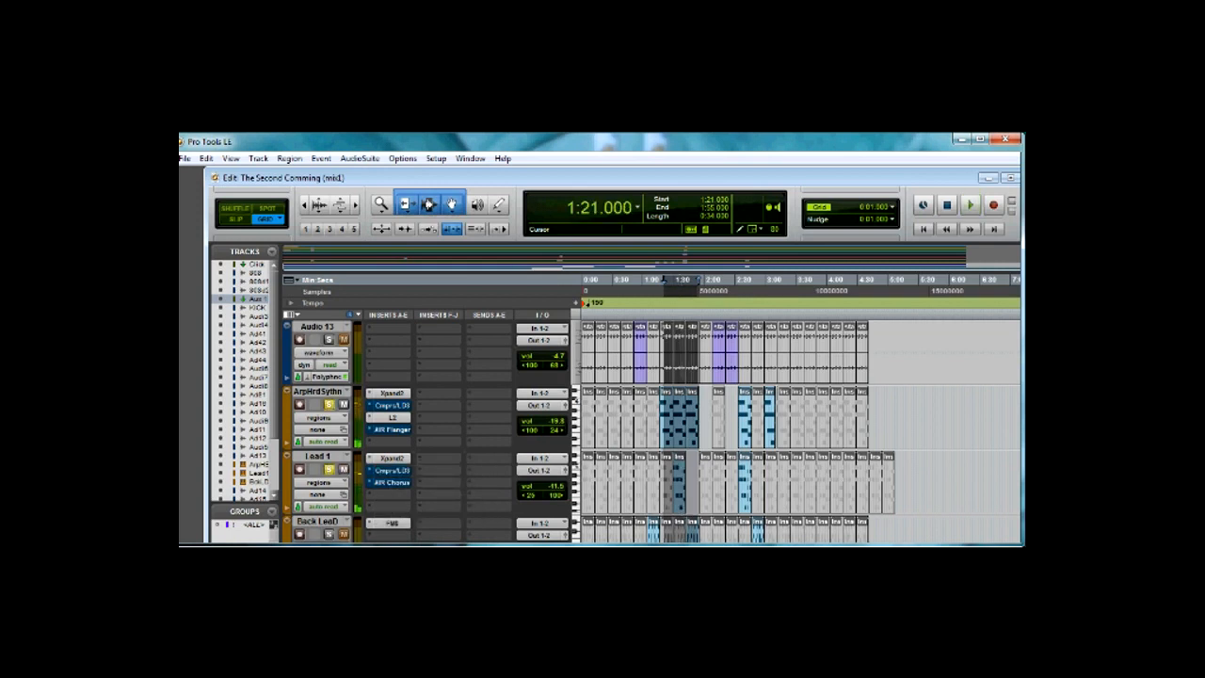
- Make the ArpHrdSythn Cmprs/L03 compressor inactive
right_click(391, 405)
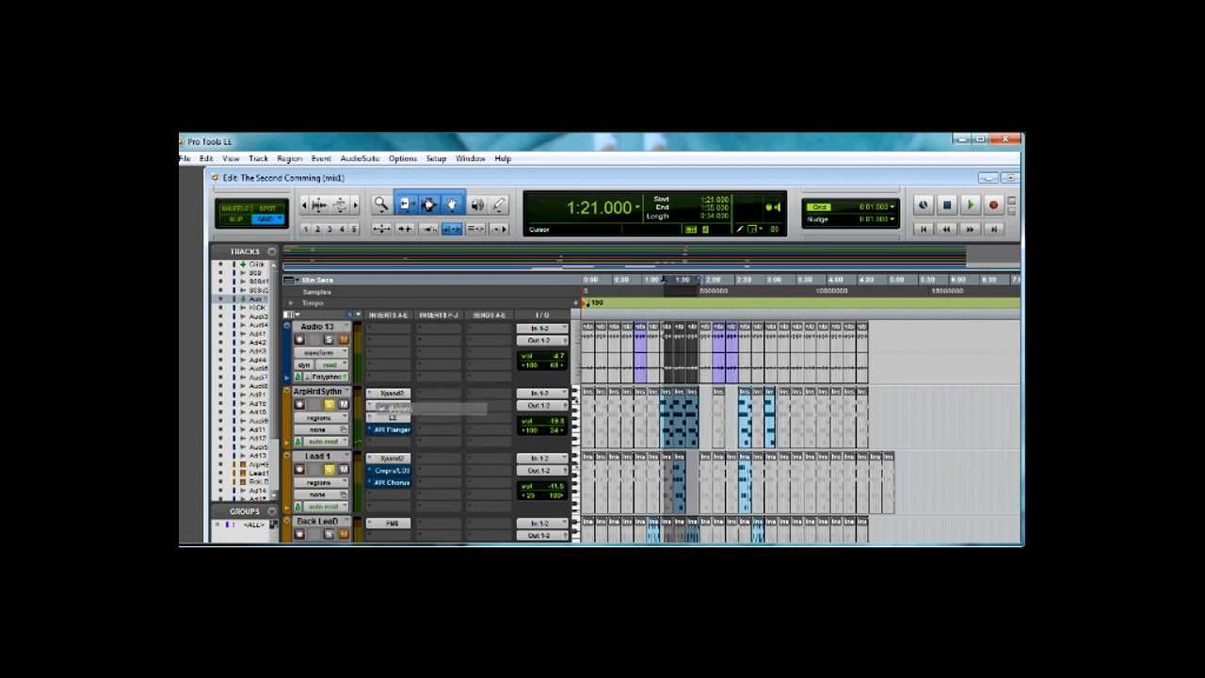
left_click(414, 433)
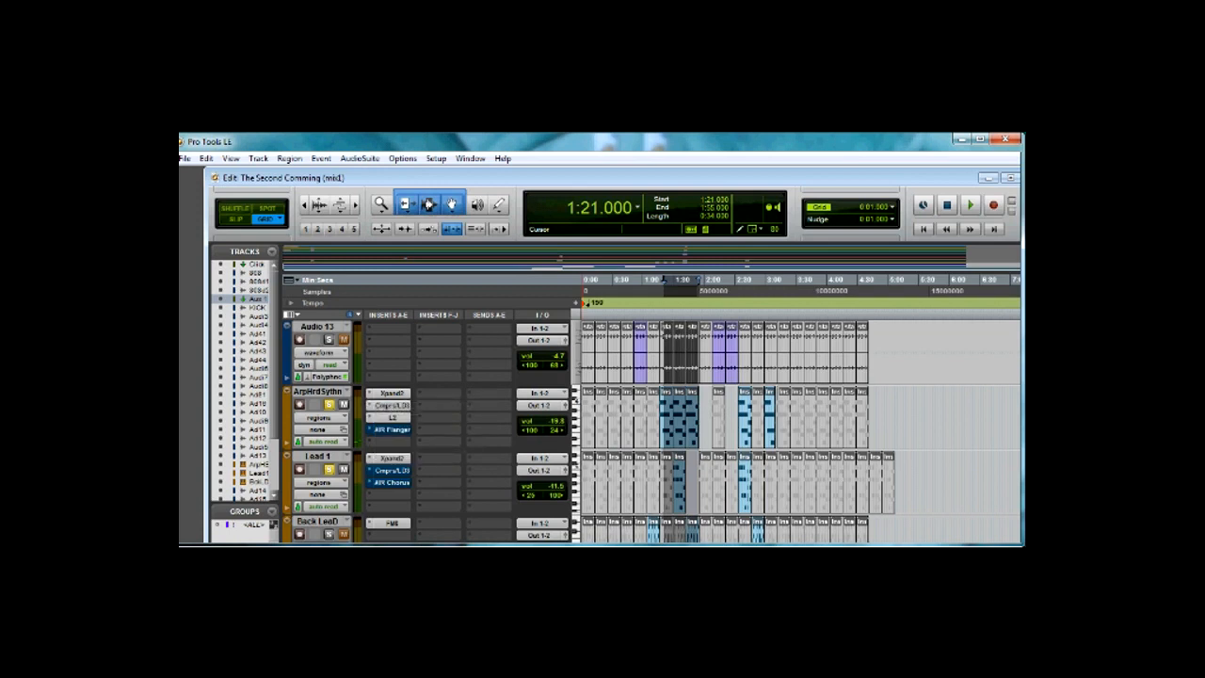
right_click(391, 404)
- Reactivate Cmprs/L03, move AIR Chorus down a slot on Lead 1, and audition 1:31–1:46
left_click(414, 433)
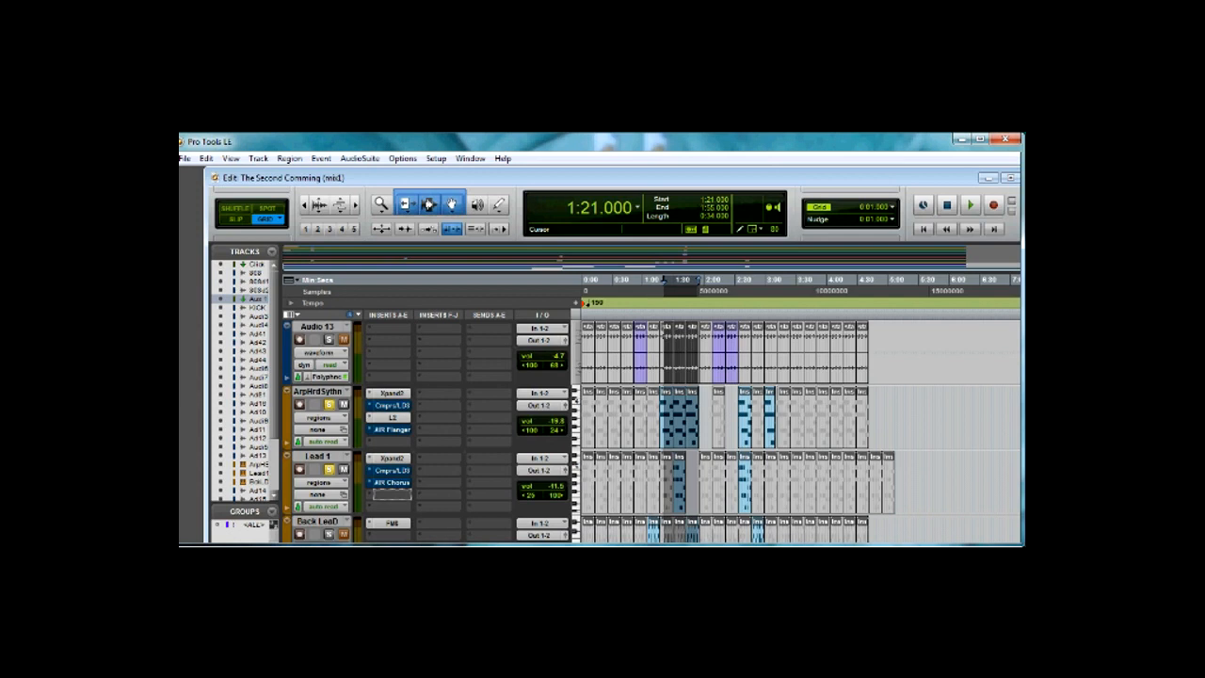
left_click_drag(392, 482, 392, 494)
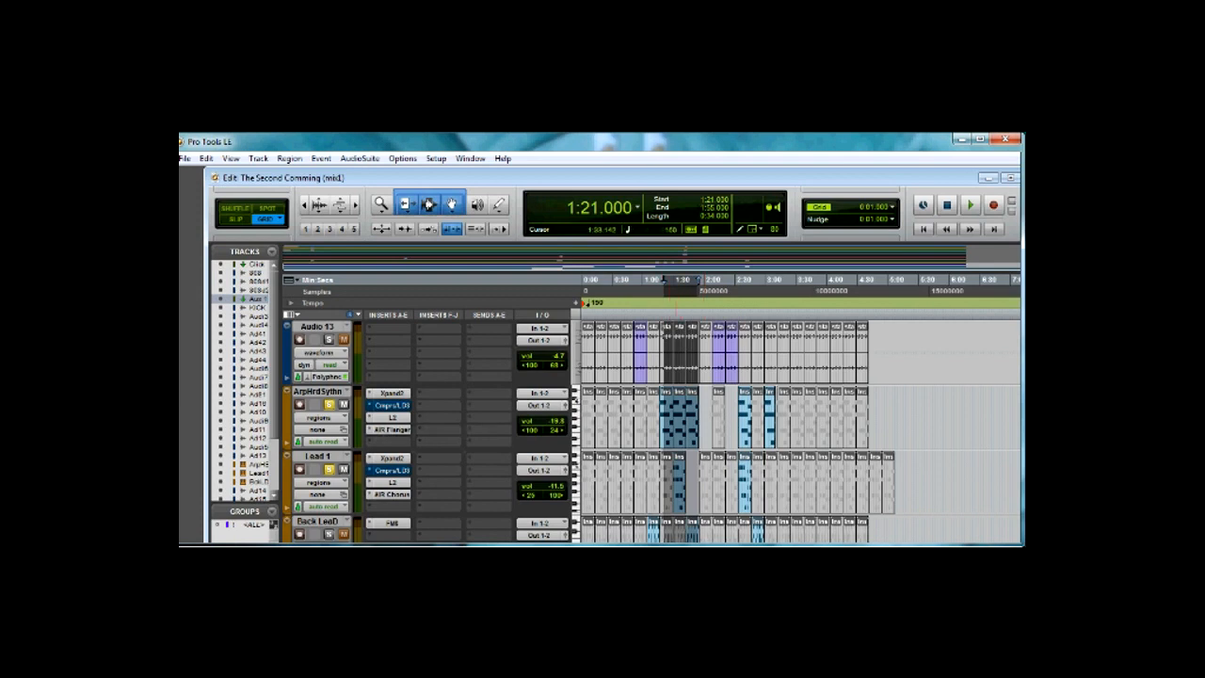
left_click_drag(675, 283, 695, 283)
key("space")
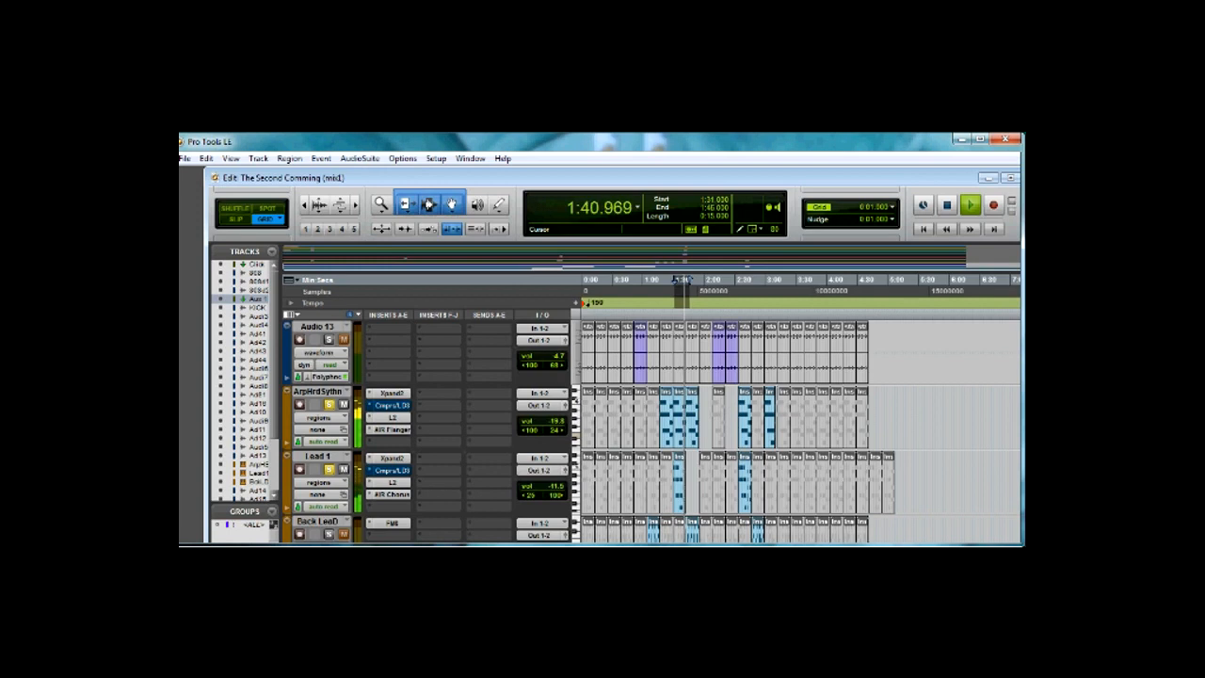
key("space")
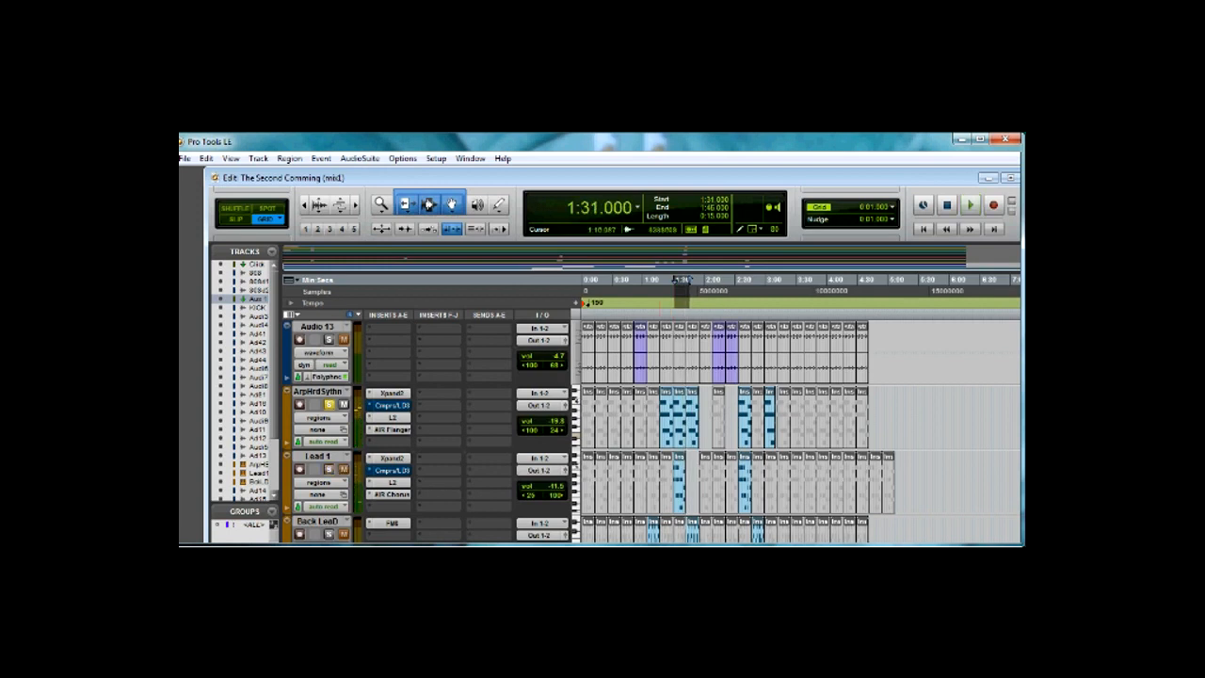
- Review ArpHrdSythn's Xpand2 patch, close it, and play the beat
left_click(391, 392)
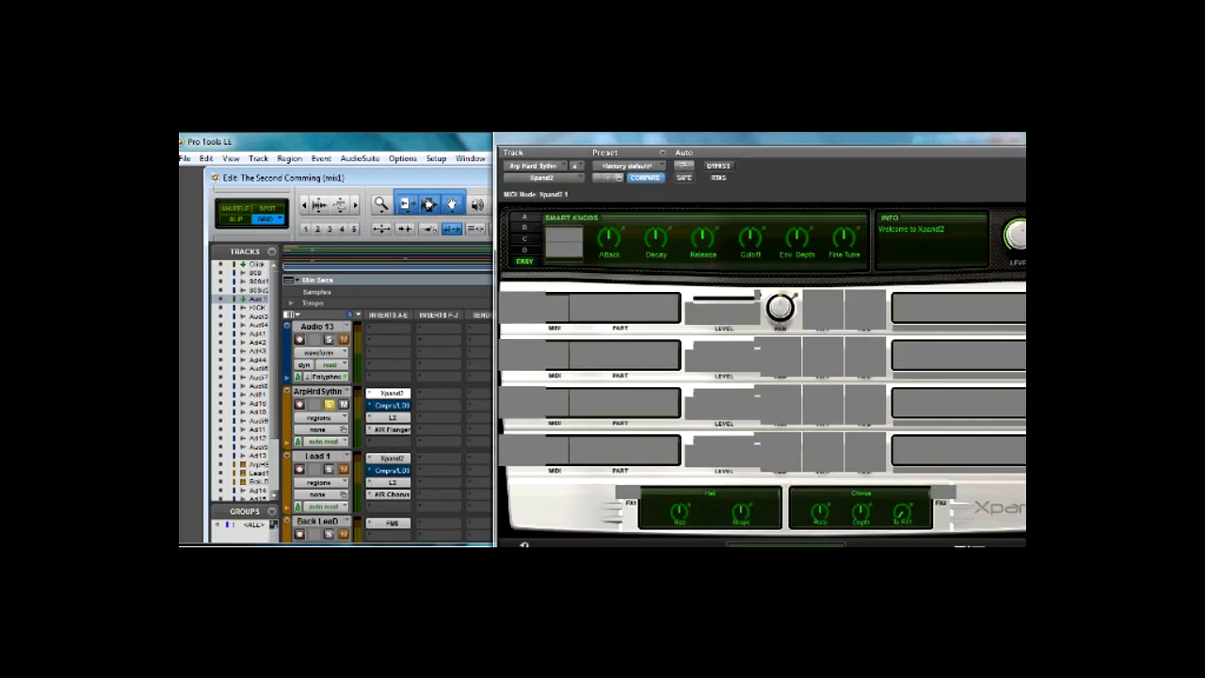
left_click_drag(753, 142, 565, 205)
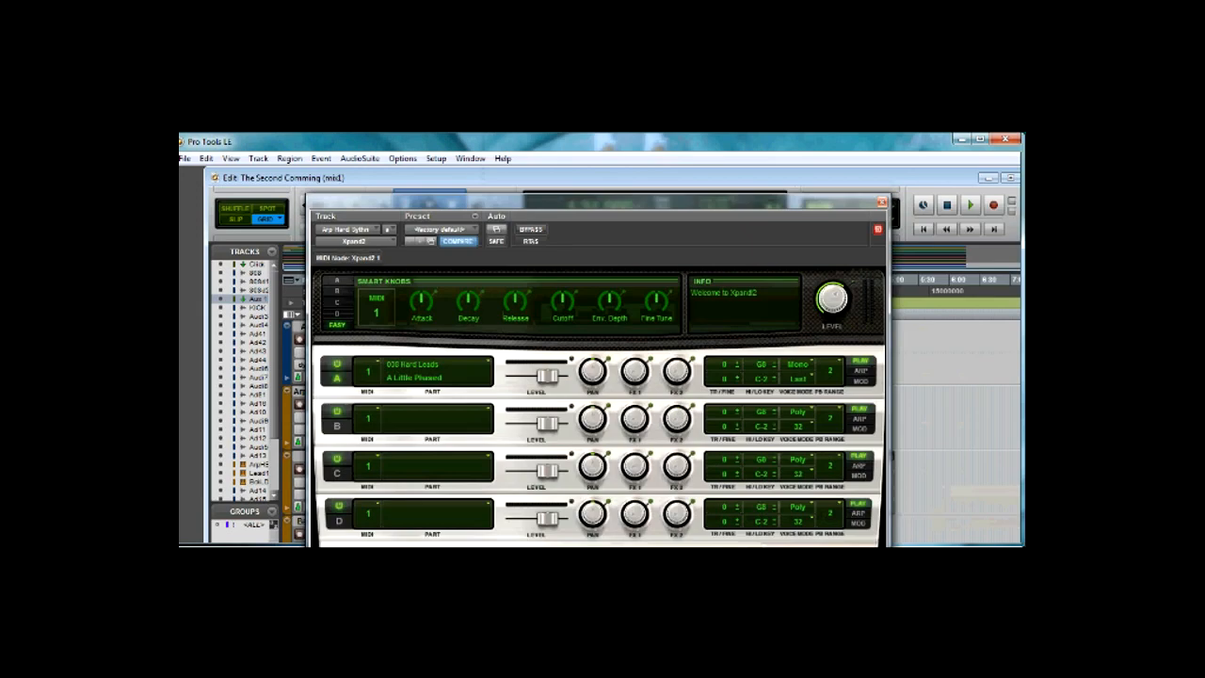
left_click(881, 202)
left_click(970, 205)
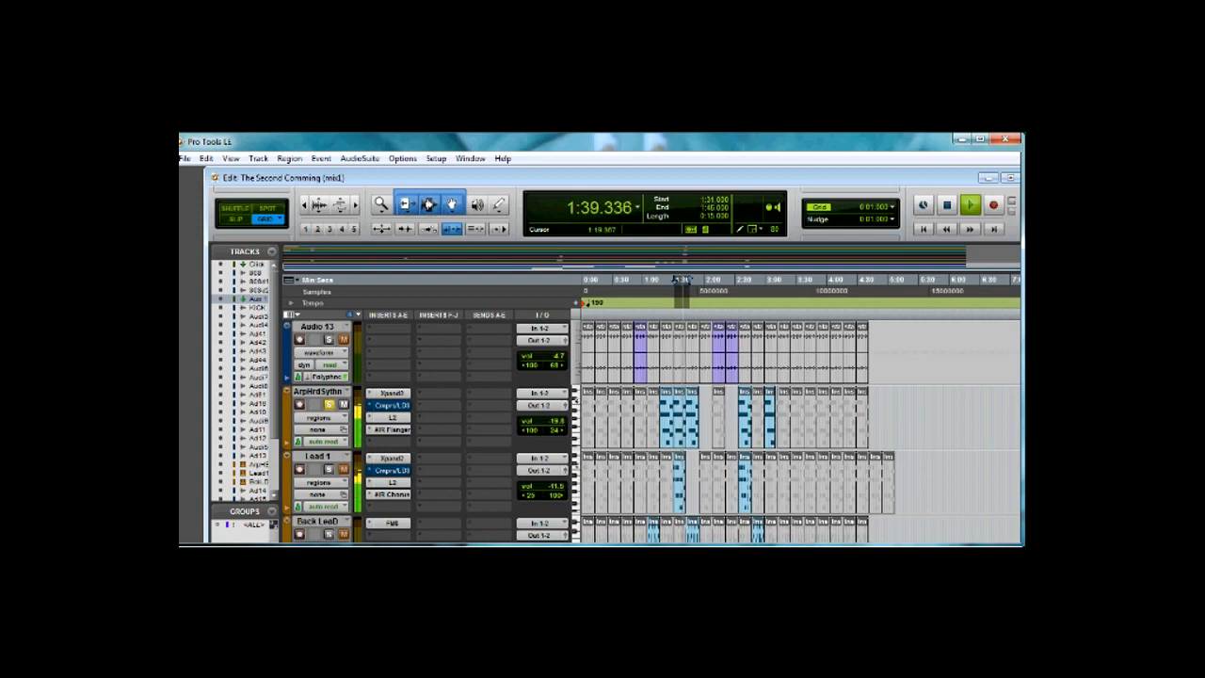
- Push ArpHrdSythn's AIR Flanger MIX to 100%, back it down, and replay the section
left_click(391, 429)
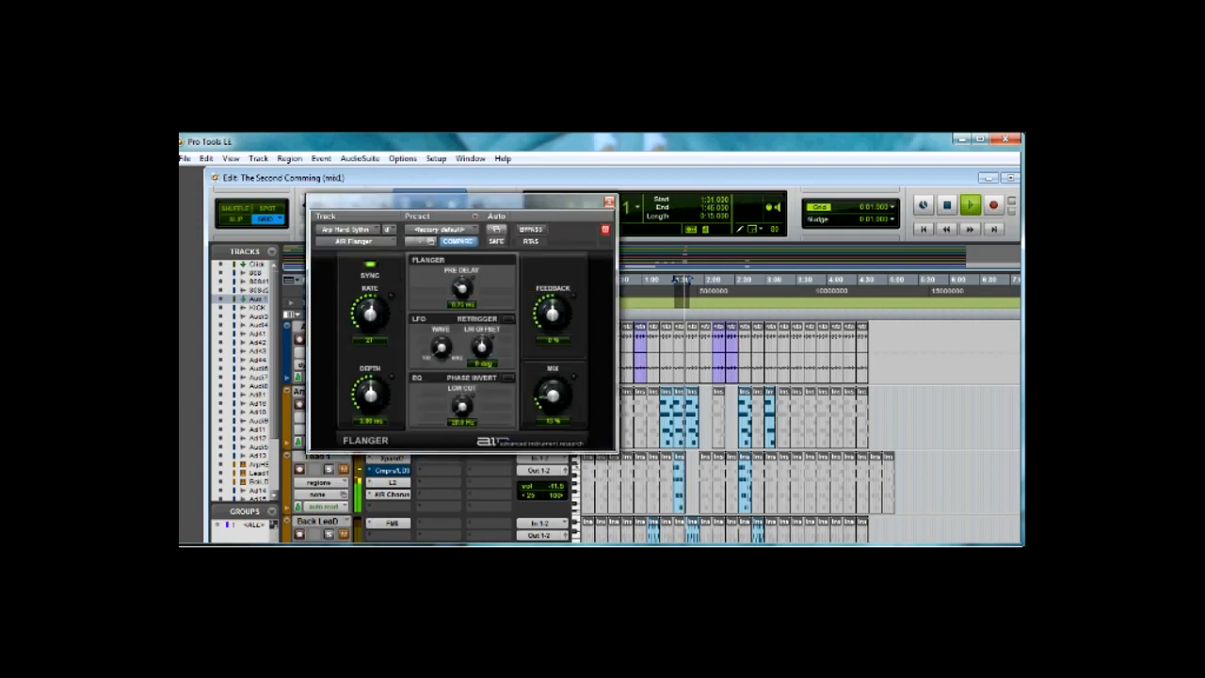
left_click_drag(552, 395, 552, 368)
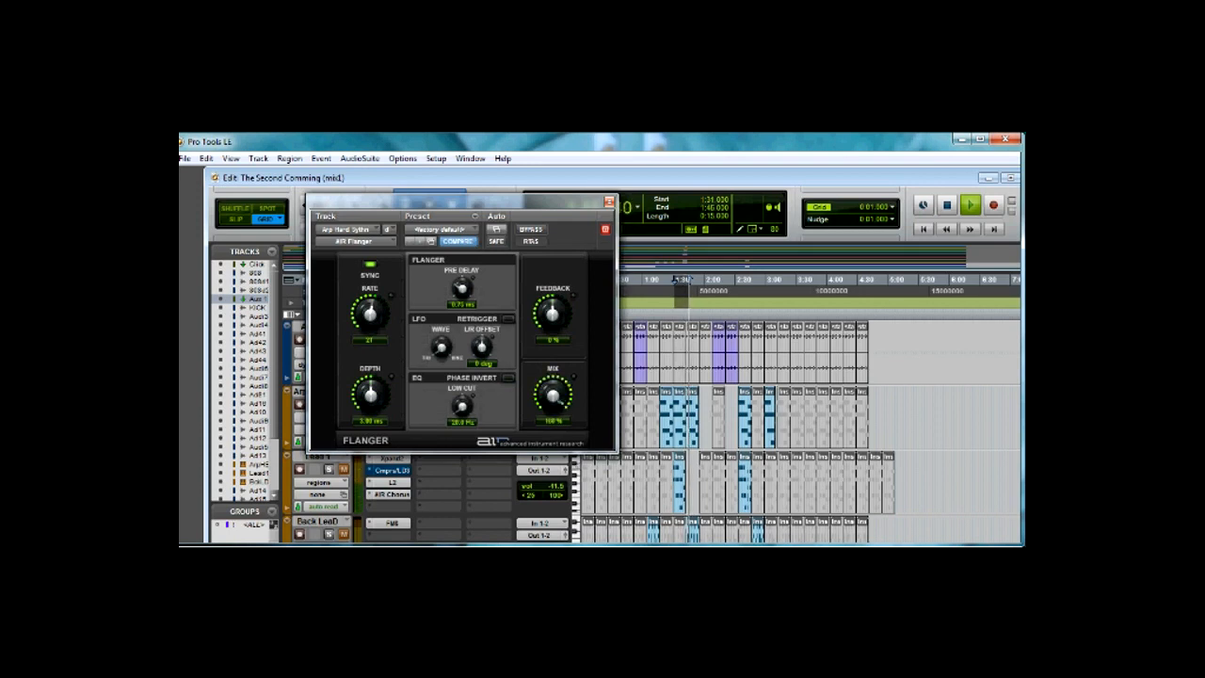
left_click_drag(551, 386, 552, 414)
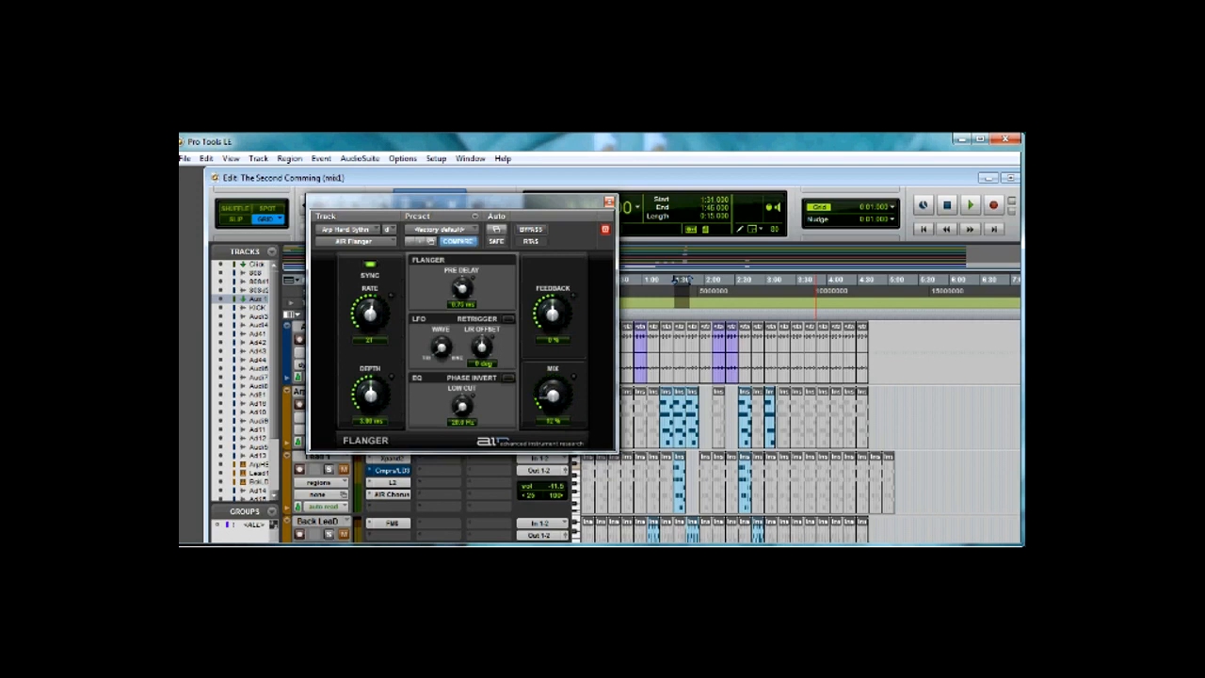
left_click(609, 202)
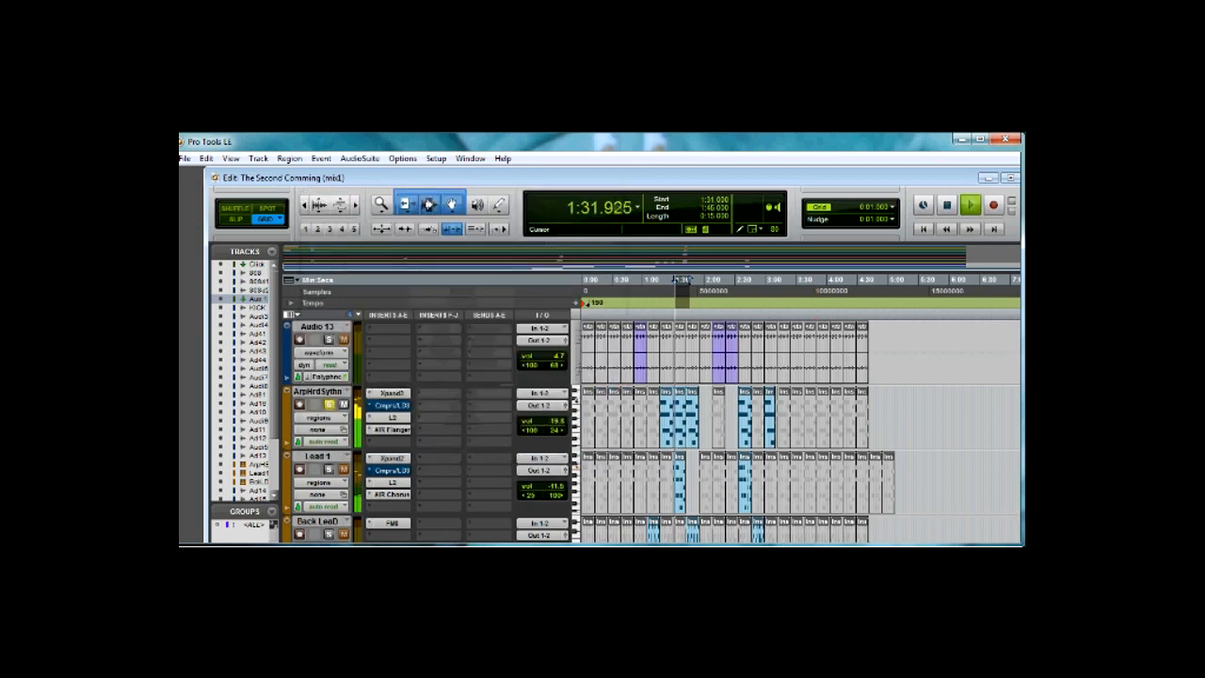
key("space")
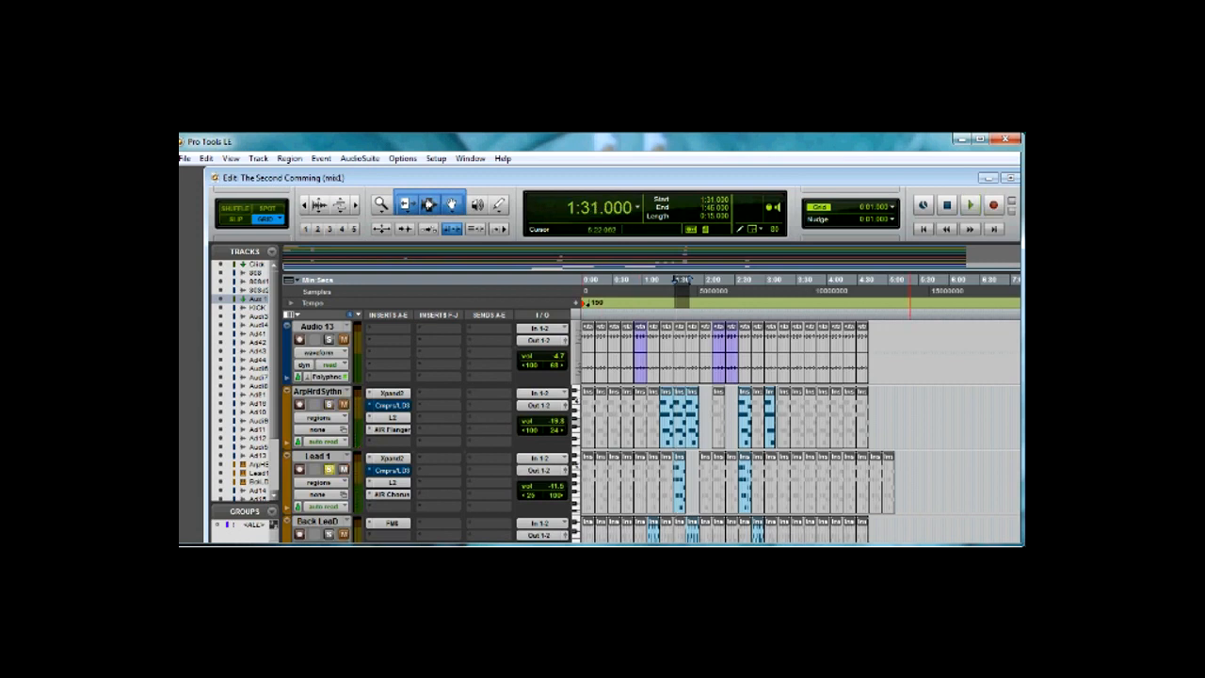
key("space")
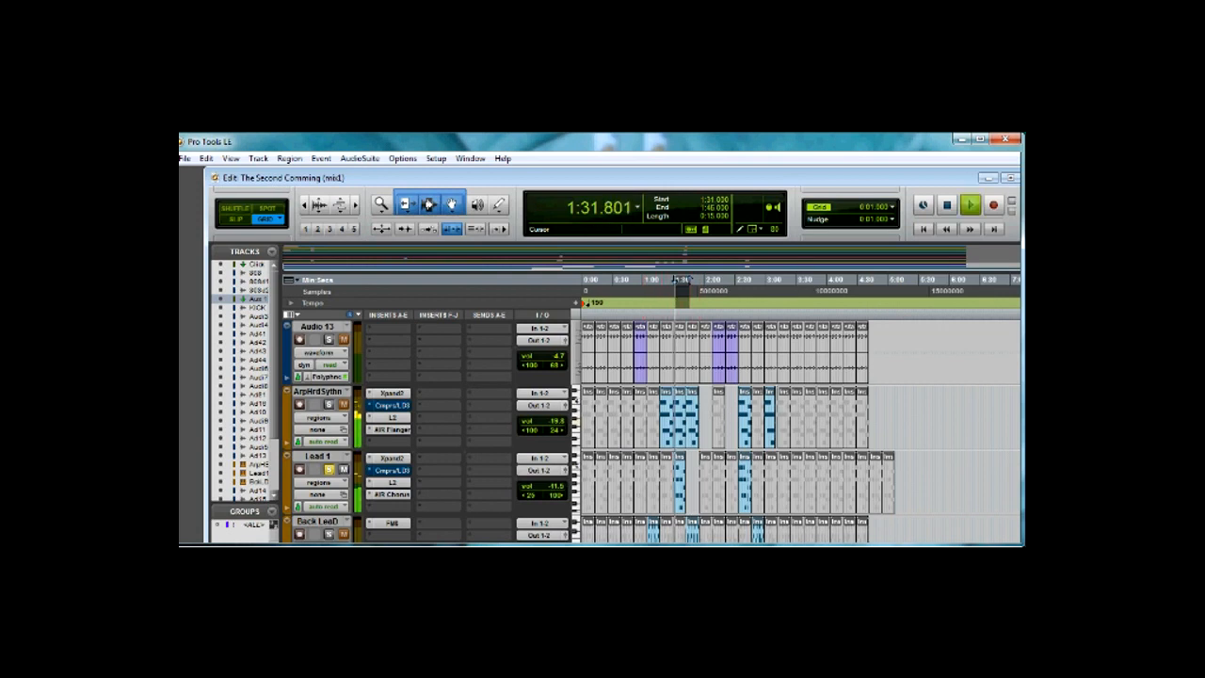
- Glance at Lead 1's AIR Chorus settings and stop playback
left_click(391, 494)
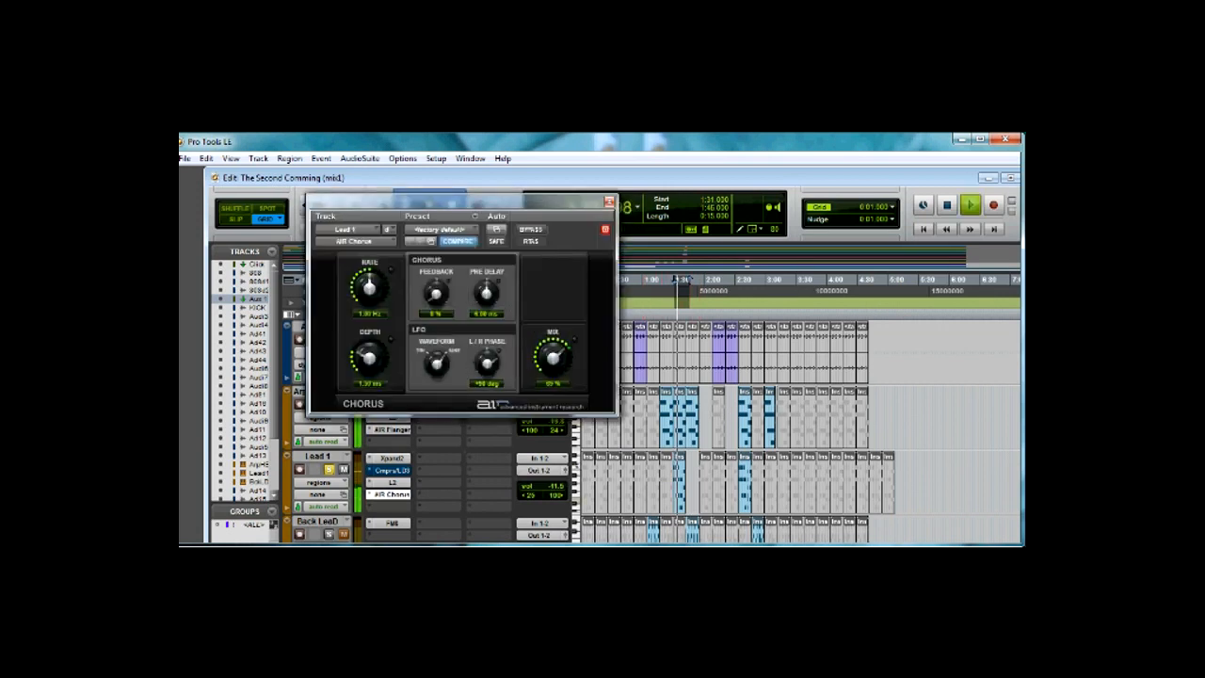
left_click(390, 494)
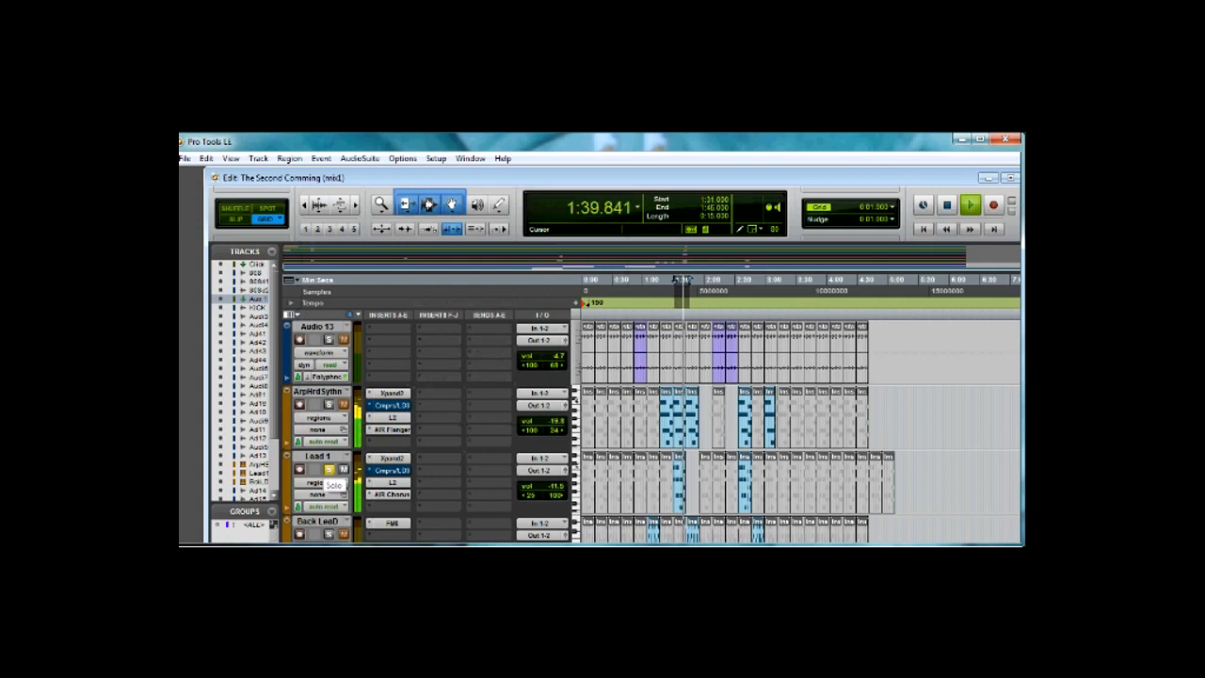
key("space")
scroll(334, 482, "down", 5)
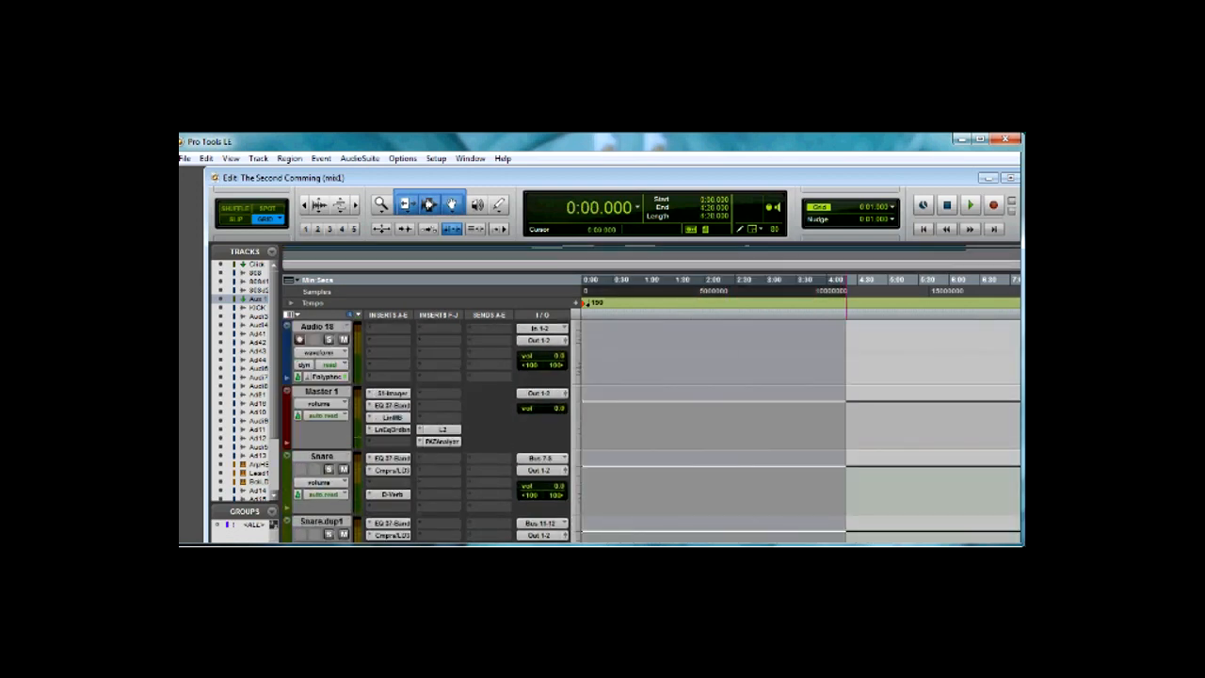
- Review Master 1's LinMB, S1 Imager, LinEq Broadband, L2 and PAZ Analyzer, then start playback
left_click(391, 417)
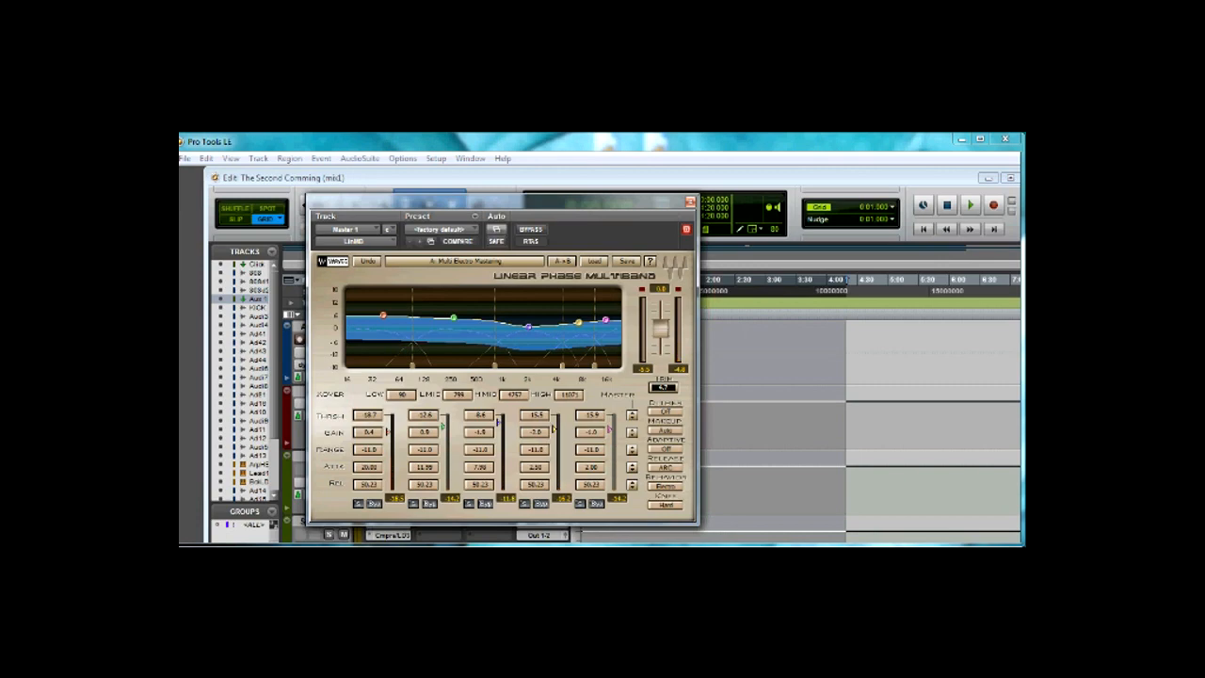
left_click(690, 202)
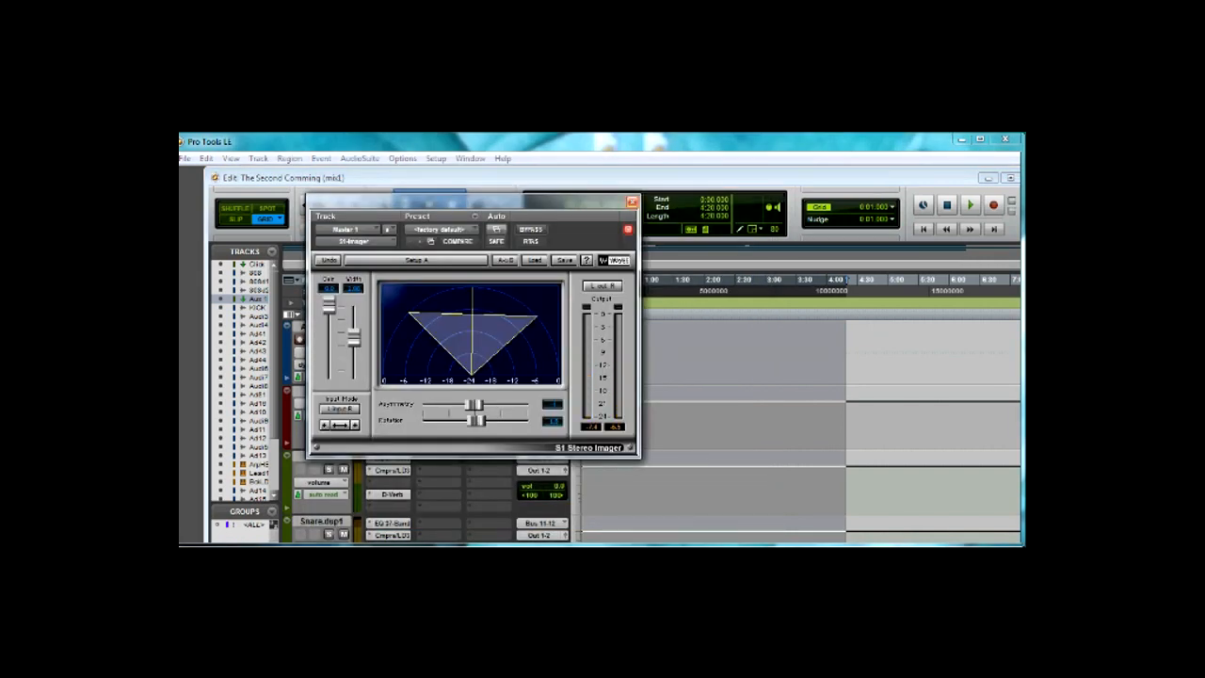
left_click(630, 202)
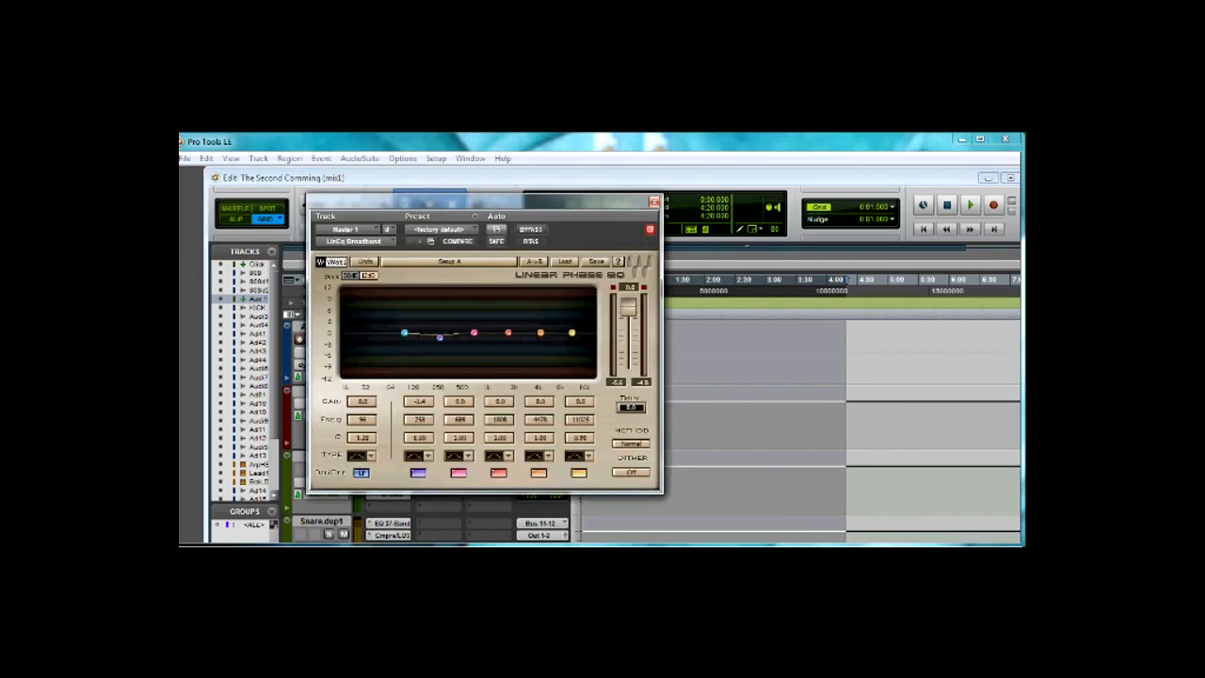
left_click(653, 201)
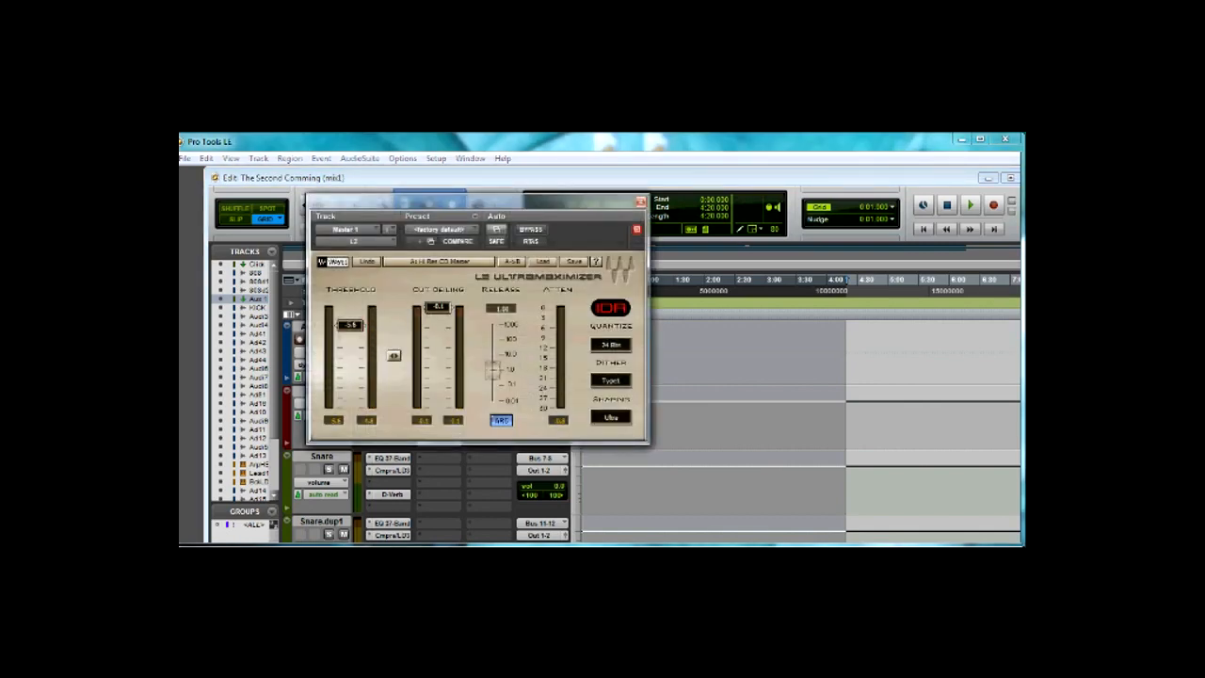
left_click(639, 201)
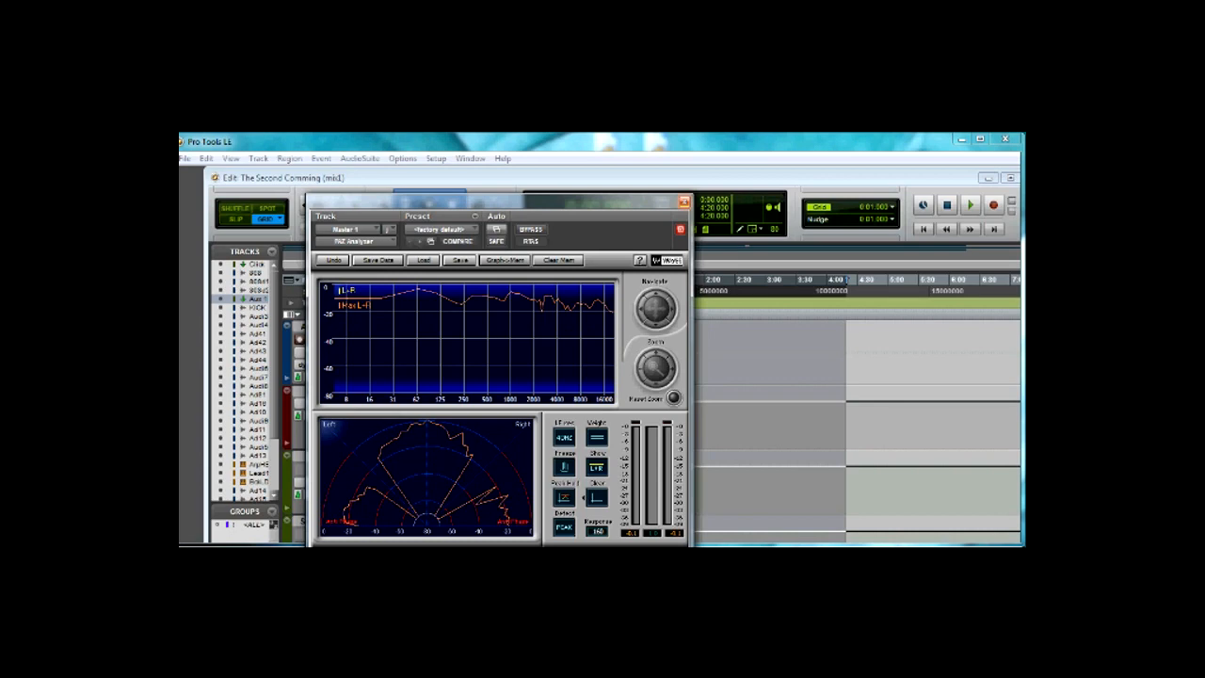
left_click(682, 200)
key("space")
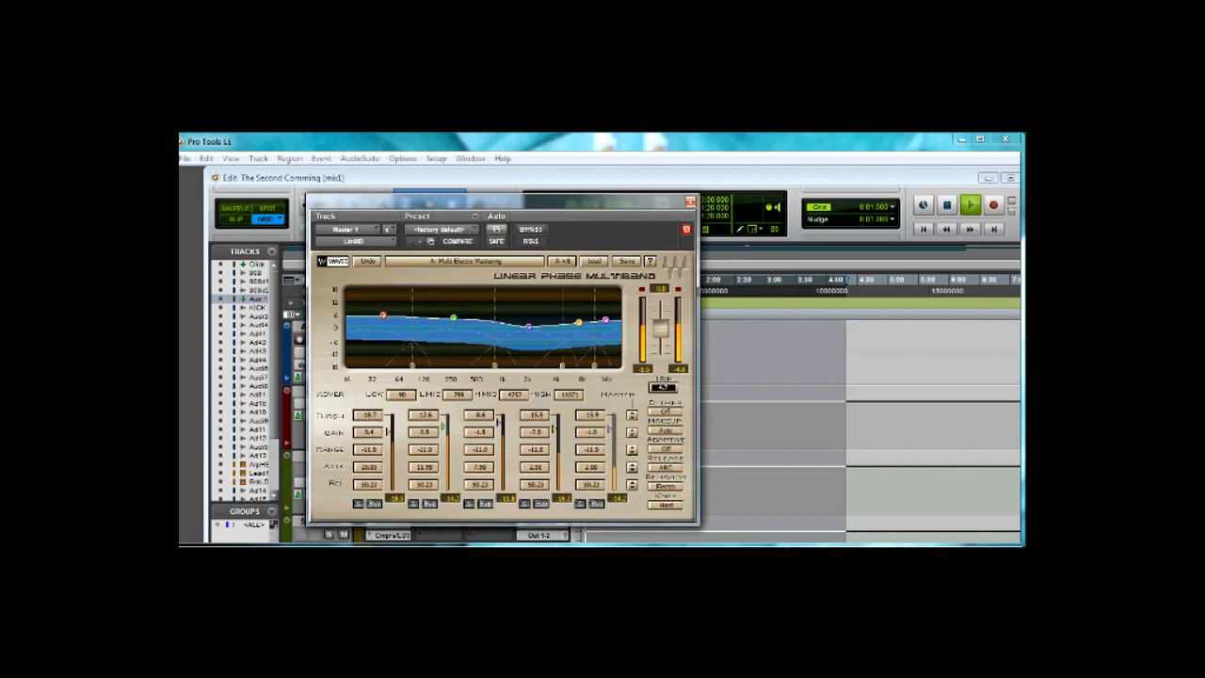
- Load the Multi Electro Mastering preset on Master 1's LinMB with Auto makeup gain
left_click(593, 261)
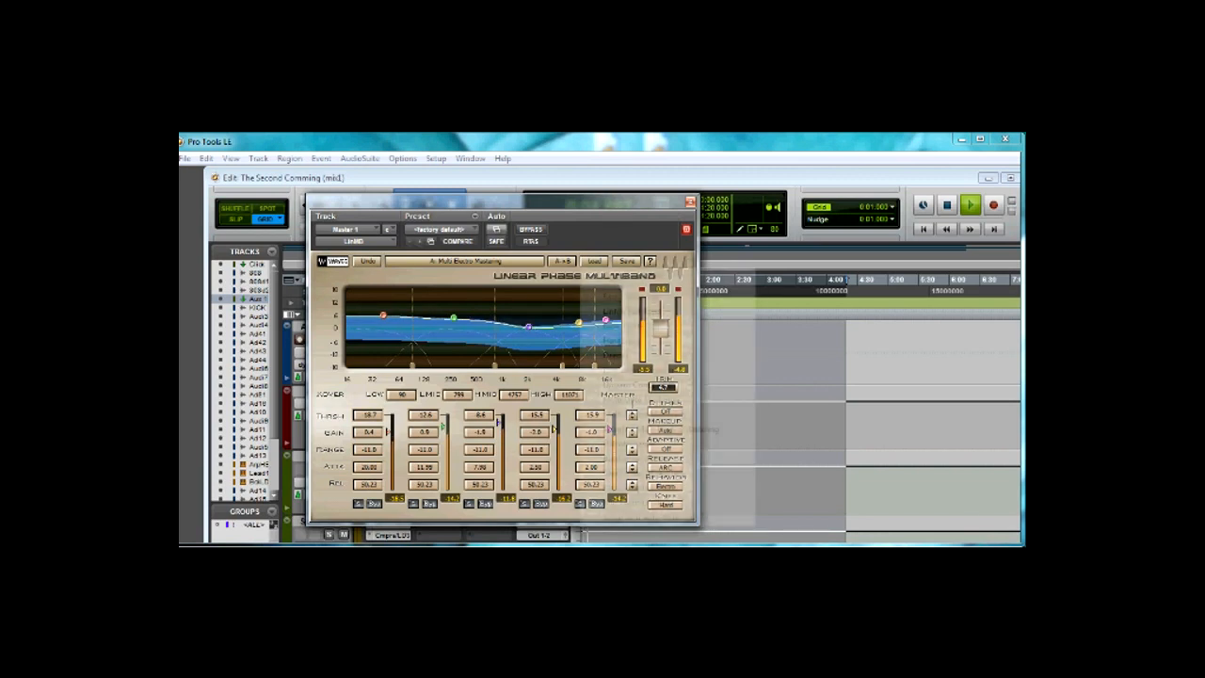
left_click(660, 429)
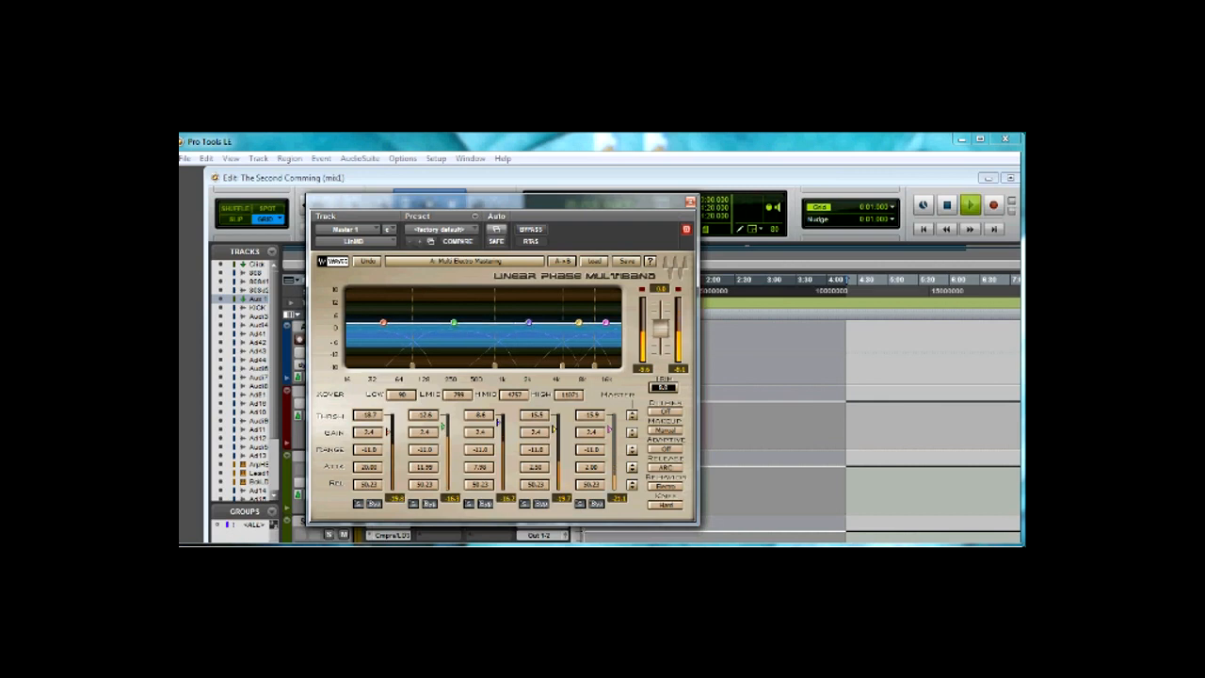
left_click(665, 430)
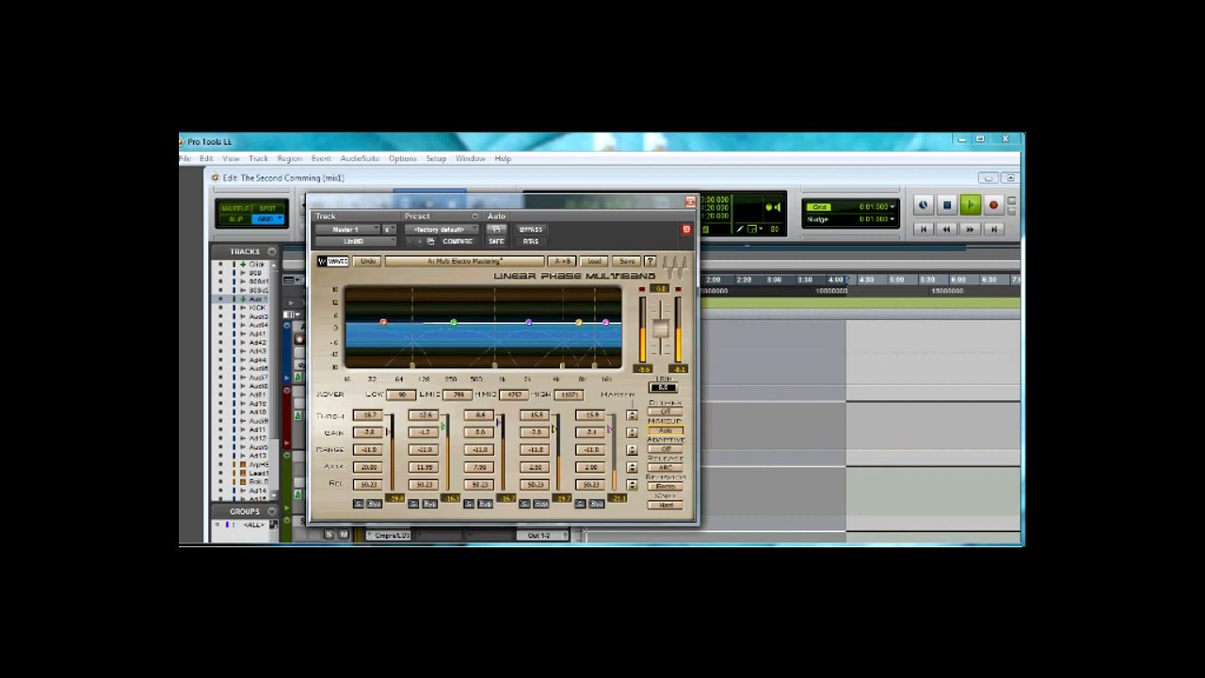
left_click(690, 204)
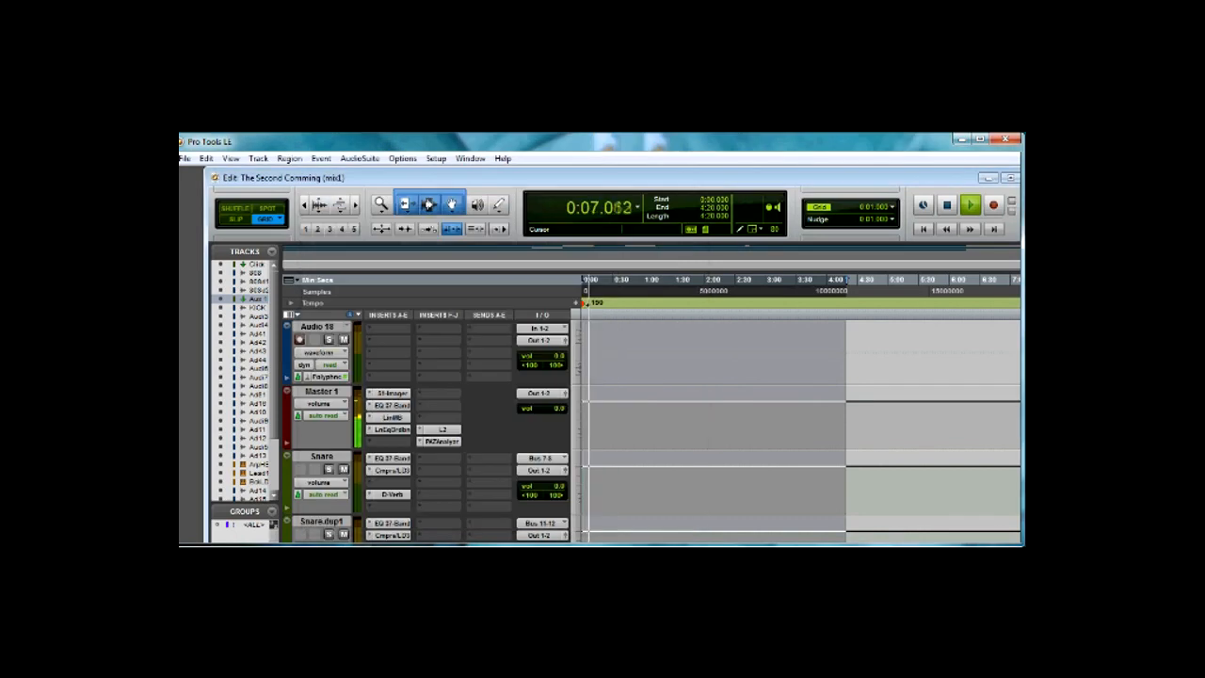
scroll(706, 424, "down", 2)
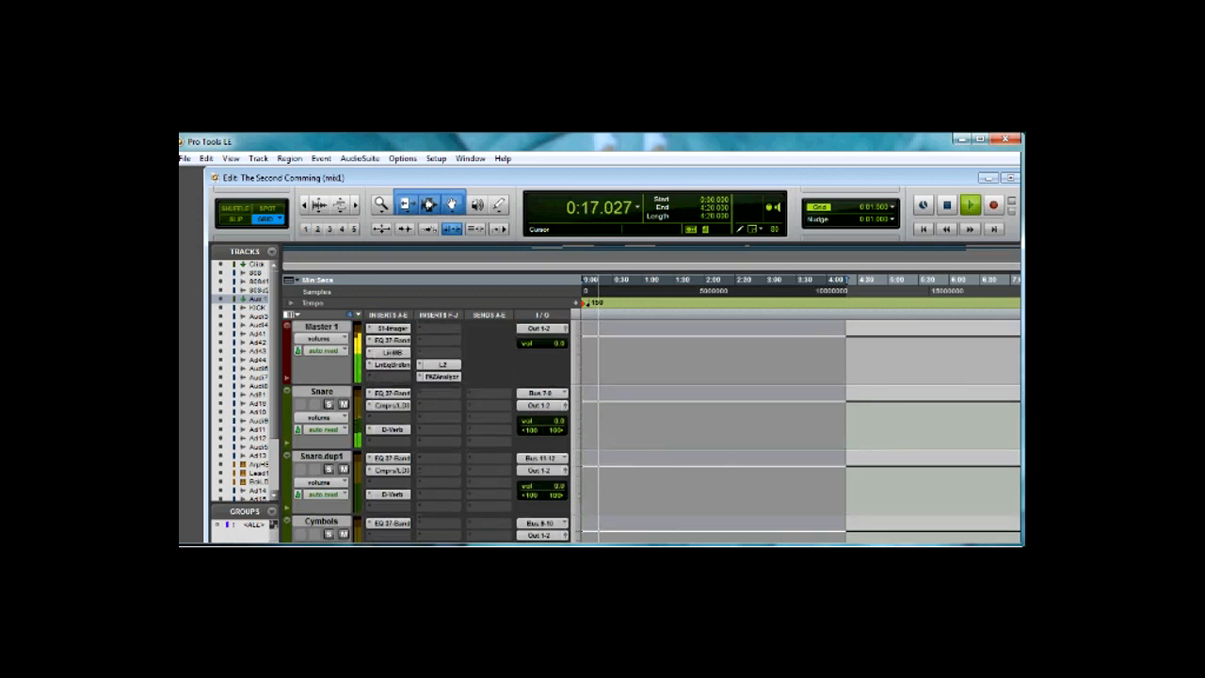
- Recheck the LinMB settings and stop playback
left_click(392, 335)
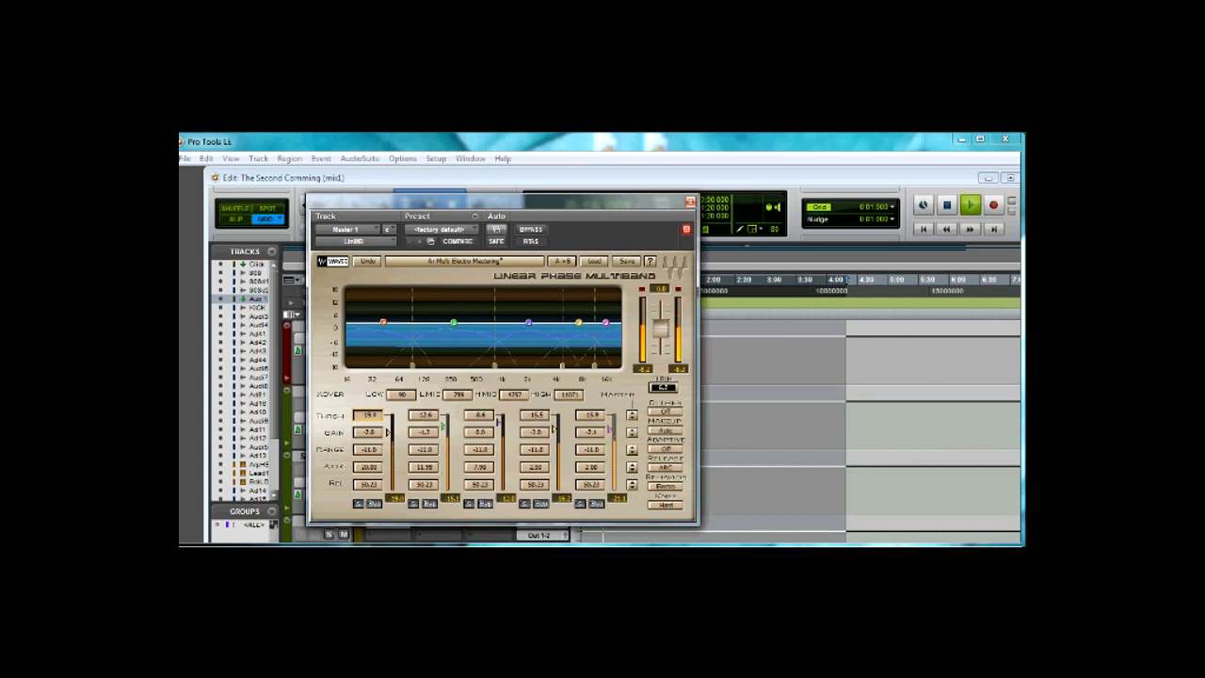
key("space")
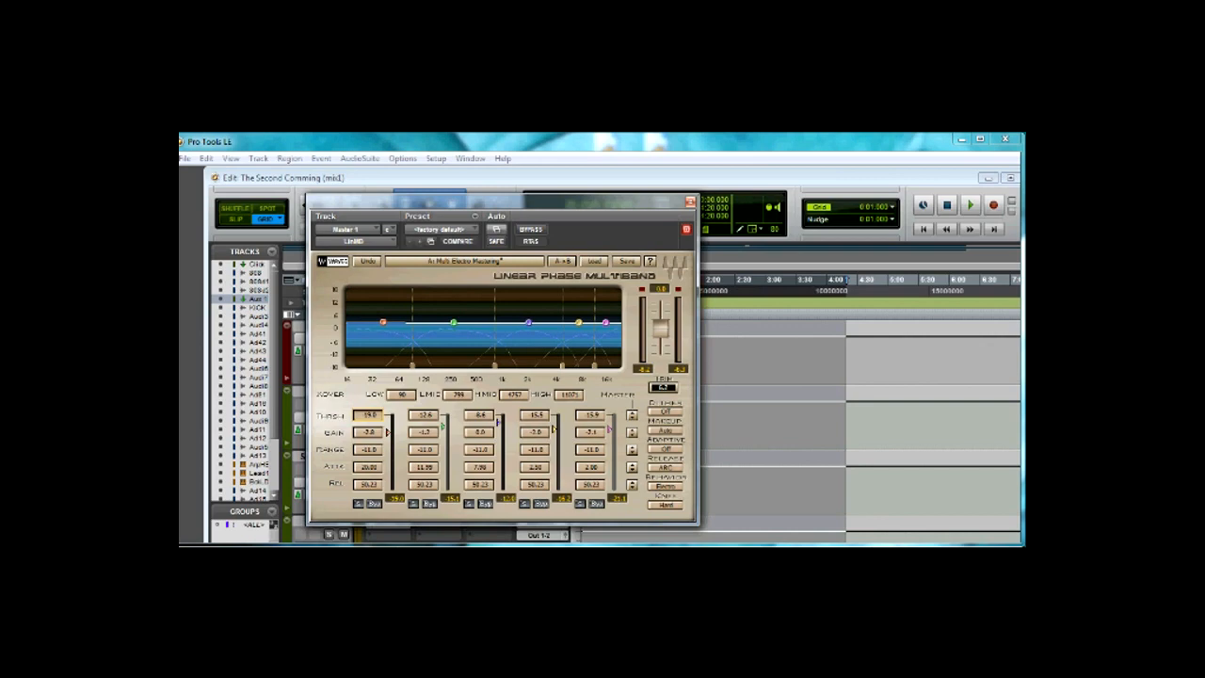
left_click(690, 203)
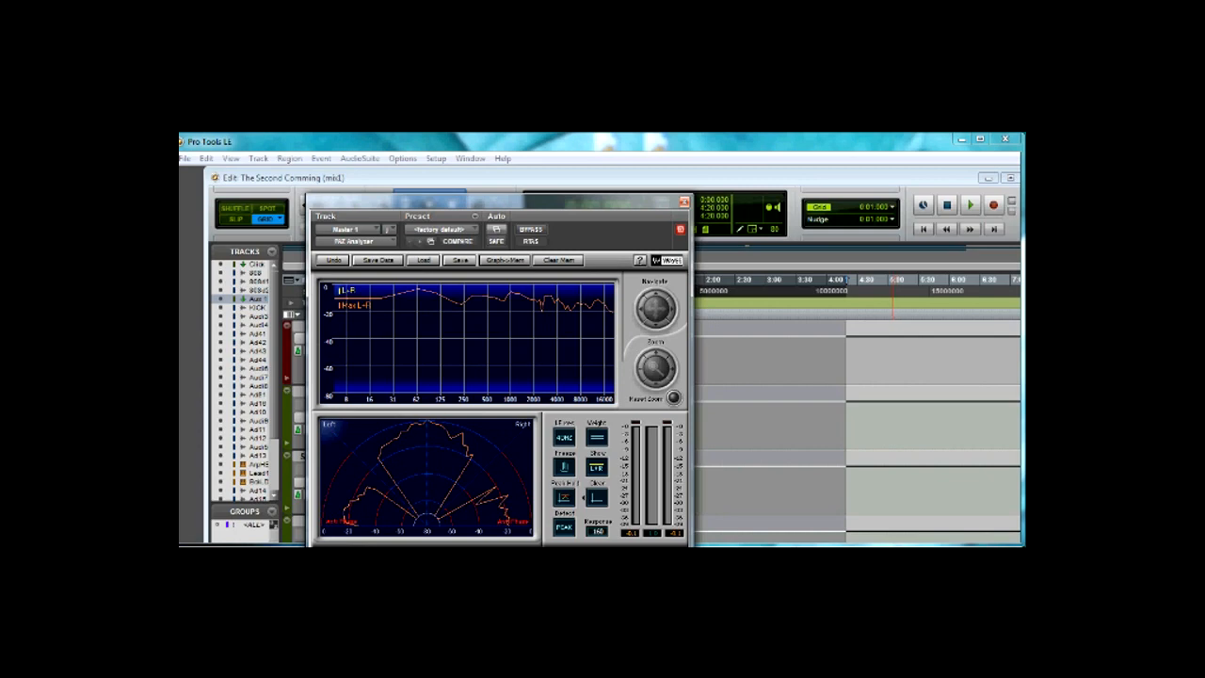
- Reset Master 1's PAZ Analyzer from its Load menu so its displays clear
left_click(683, 202)
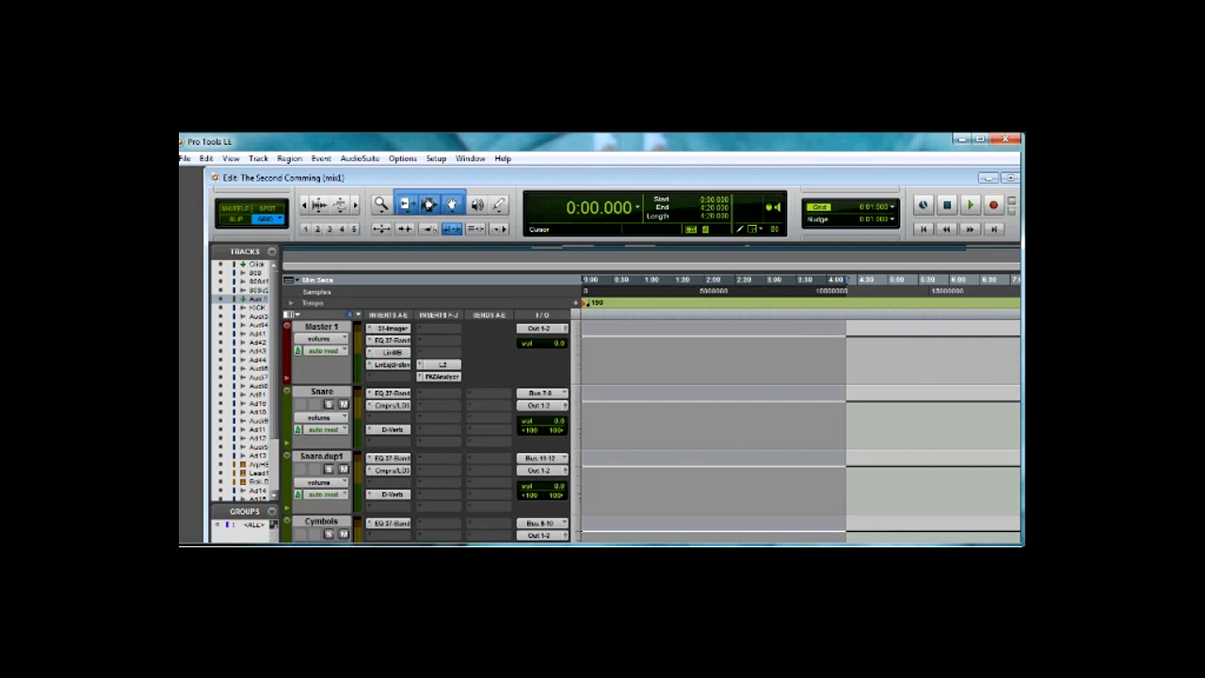
left_click(441, 376)
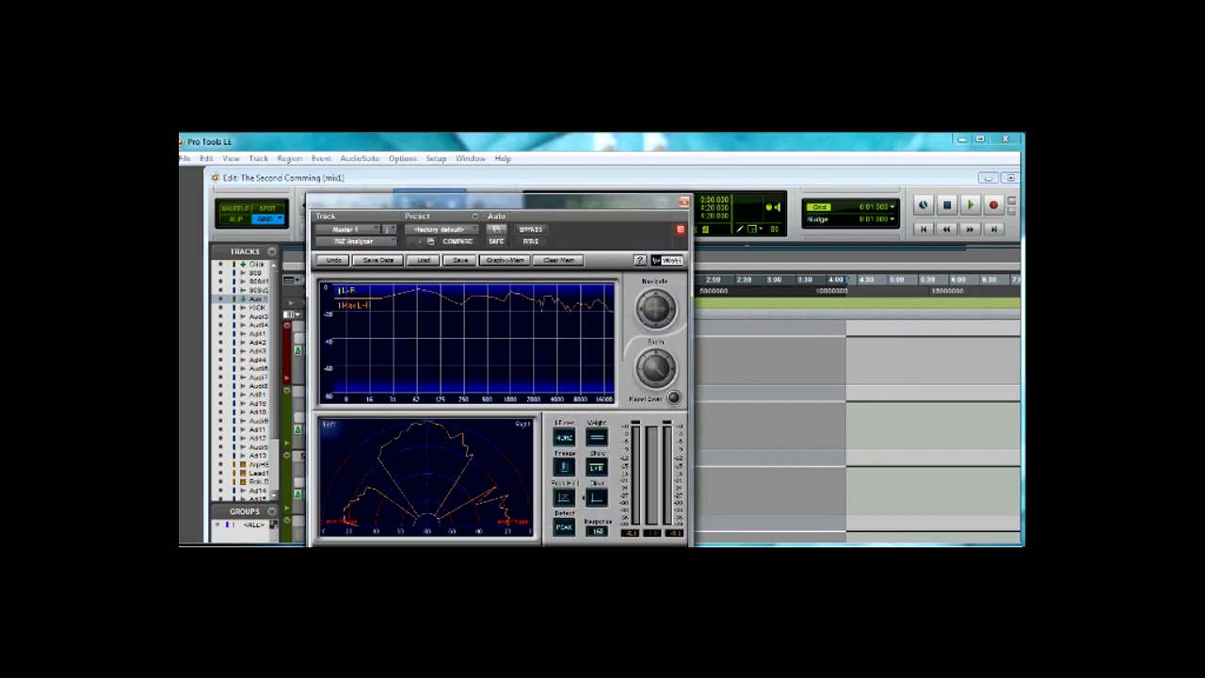
left_click(422, 260)
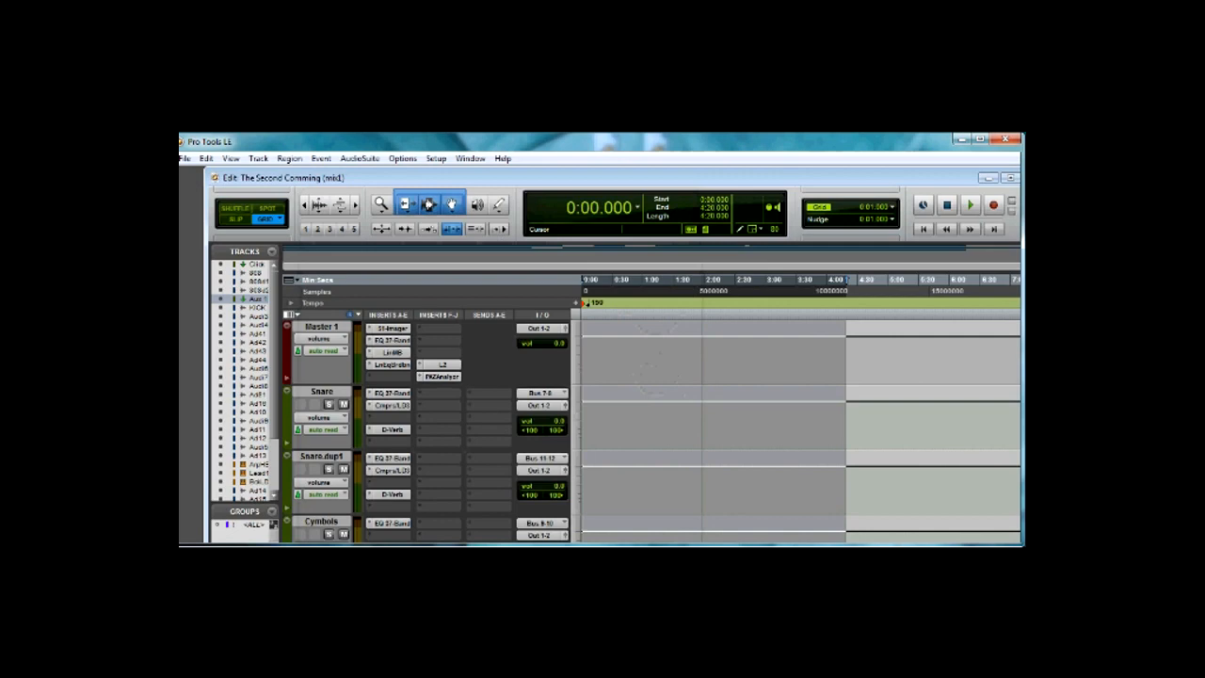
left_click(441, 375)
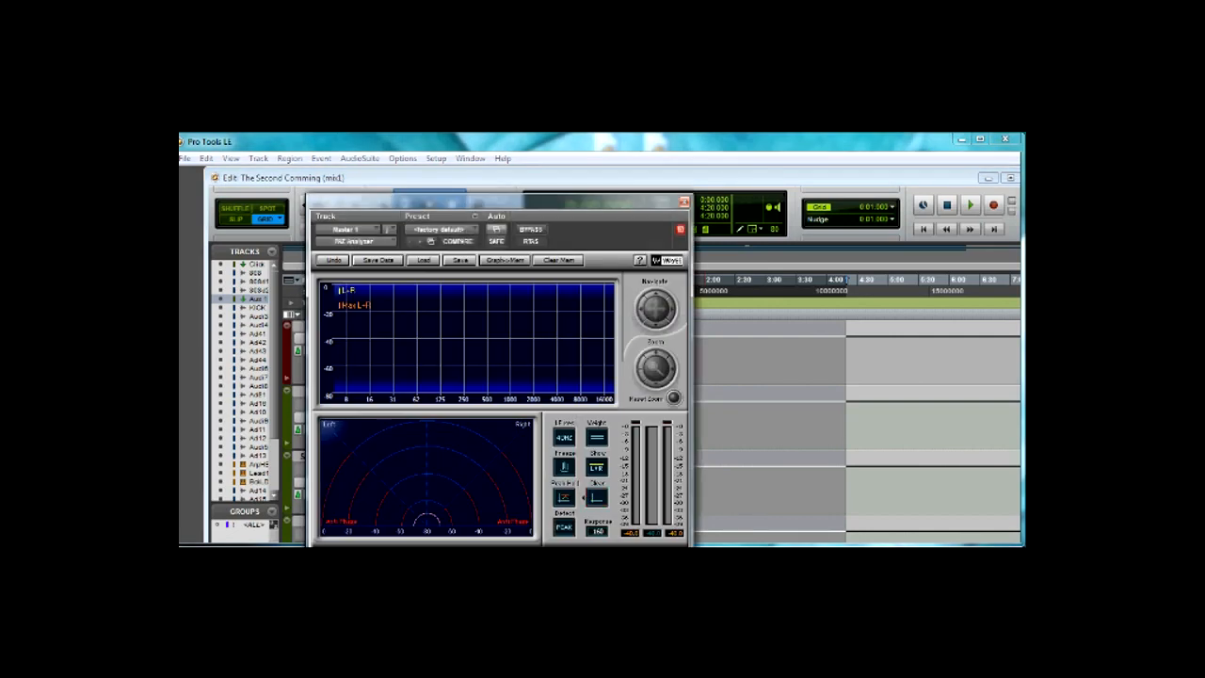